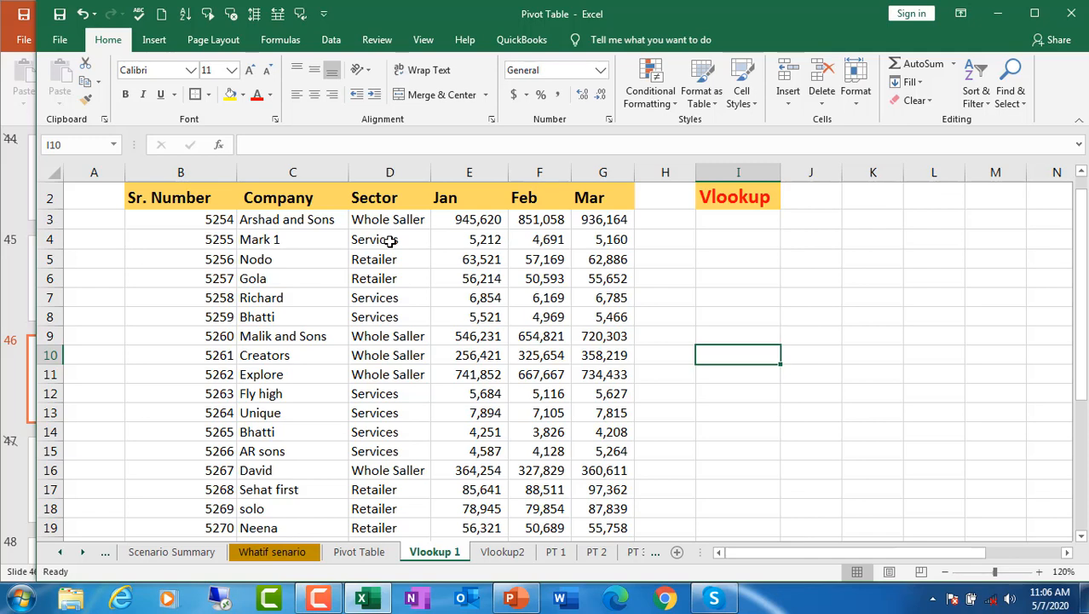
- Start a VLOOKUP formula in C25, below the data table, using B25 as the lookup value
left_click(1080, 537)
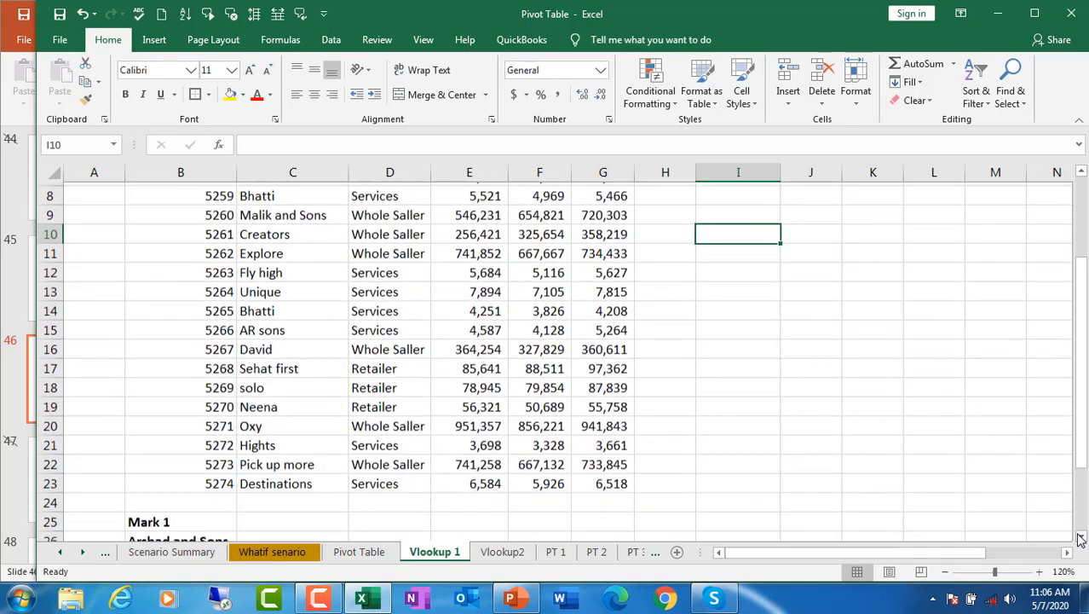
left_click(1080, 538)
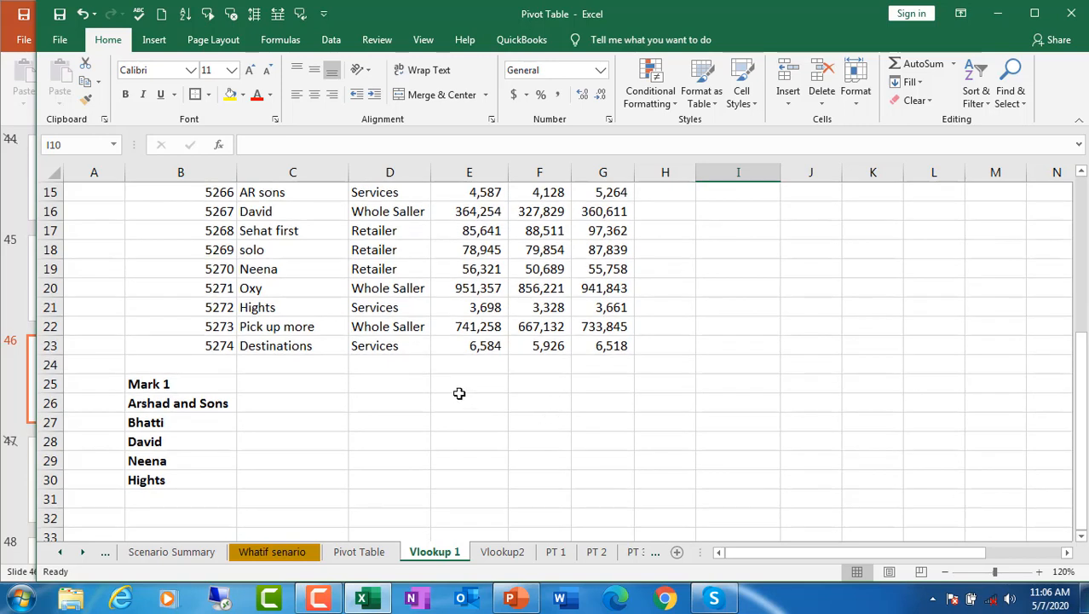
left_click(287, 386)
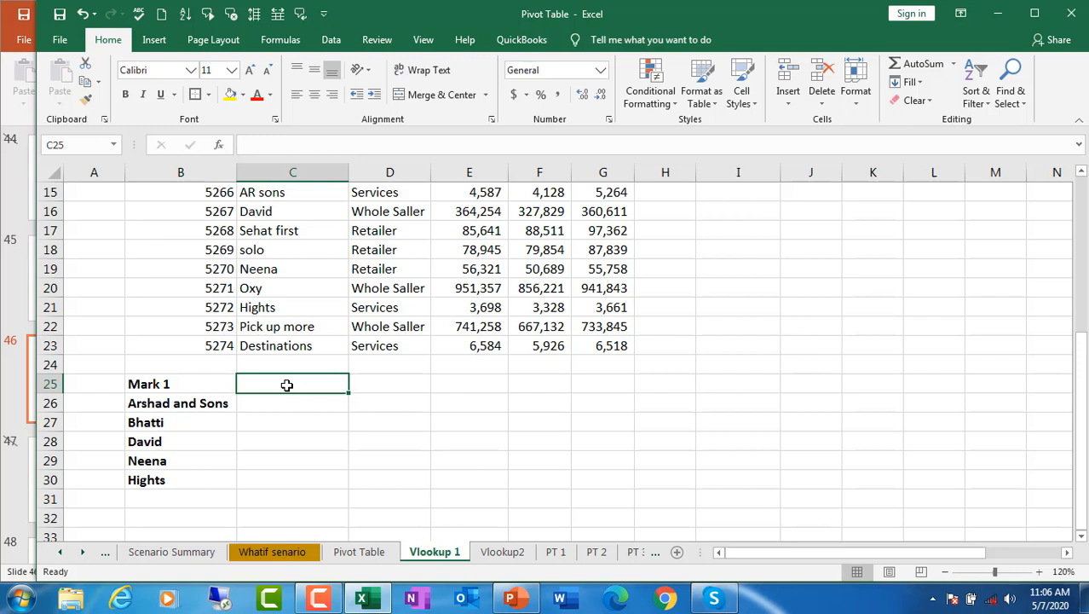
type("=")
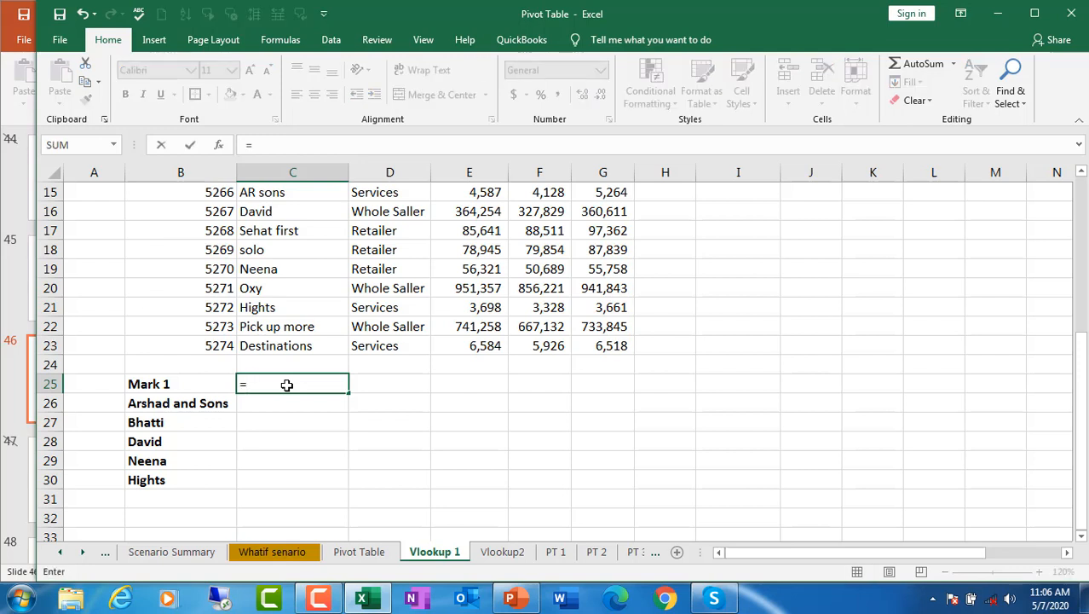
type("v")
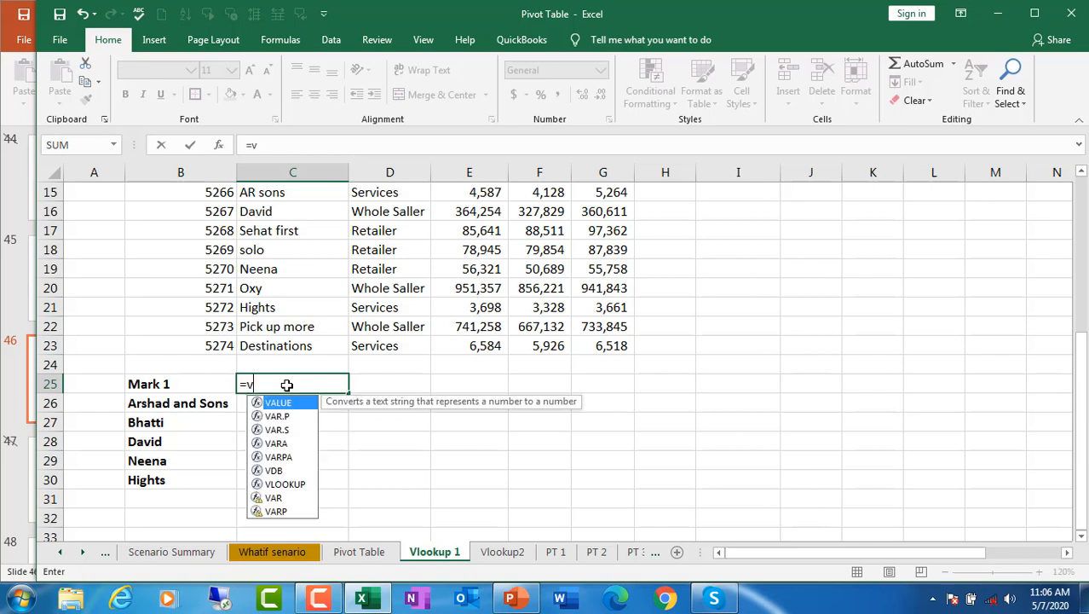
type("l")
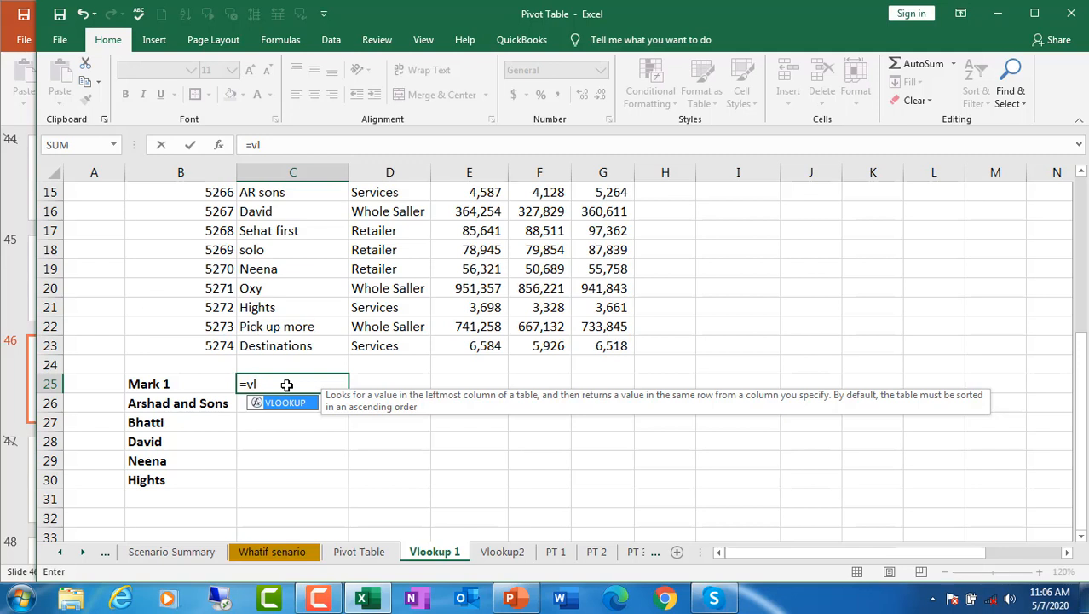
key("Tab")
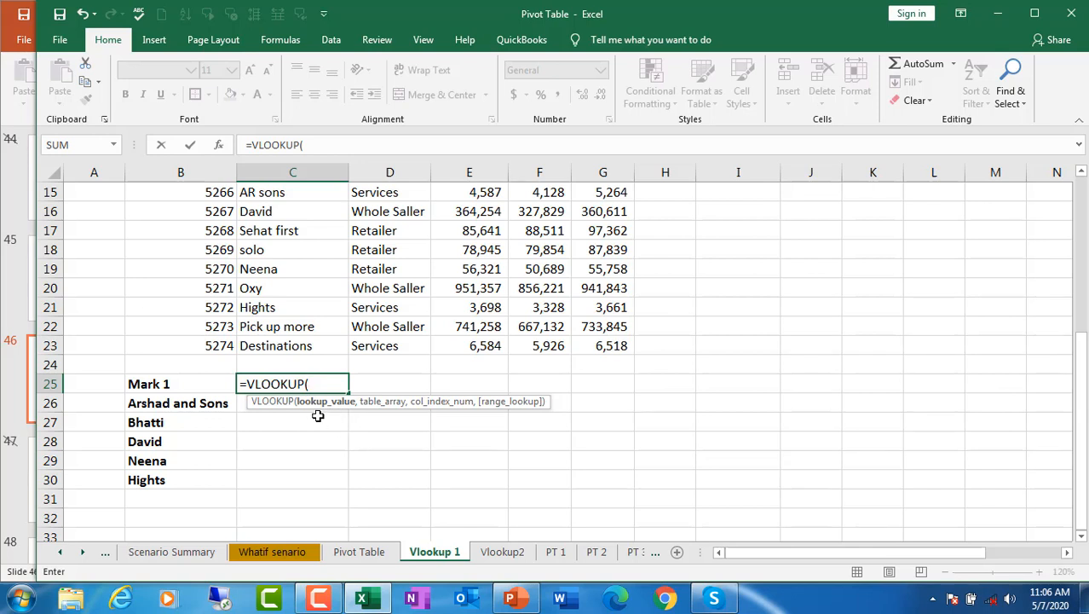
left_click(174, 385)
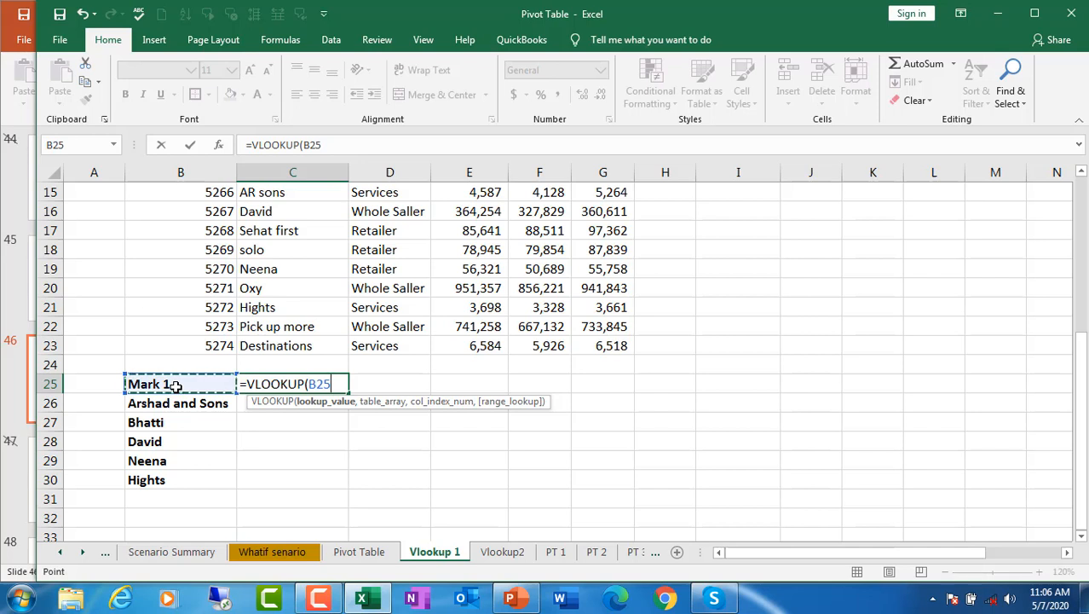
type(",")
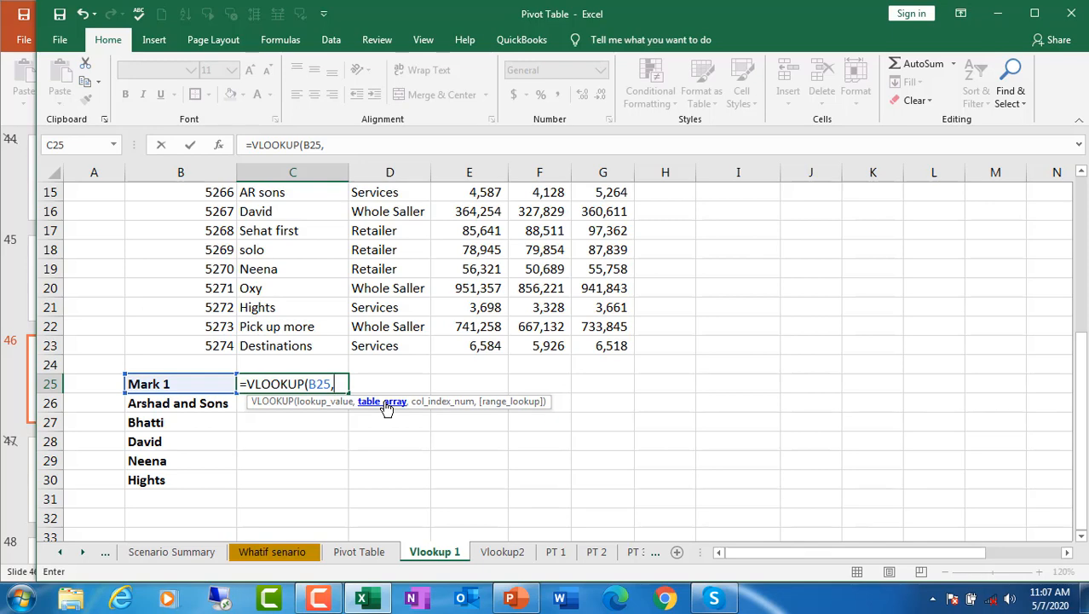
- Set the VLOOKUP table array to C3:G23, covering the Company through Mar columns
left_click(1082, 174)
left_click(1082, 175)
left_click(1082, 175)
left_click(1082, 175)
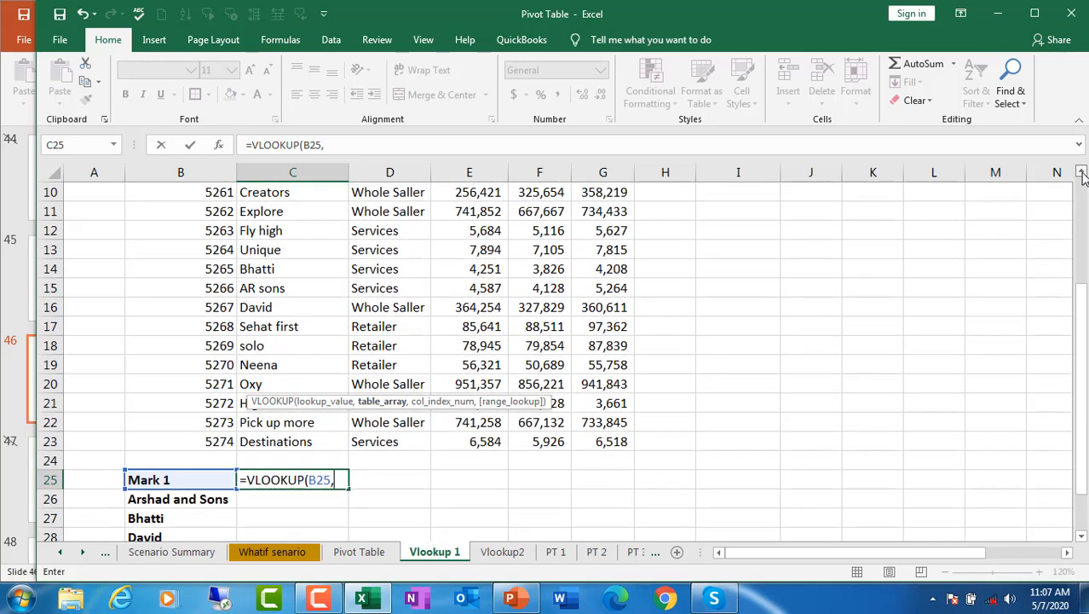
left_click(1083, 175)
left_click(1083, 175)
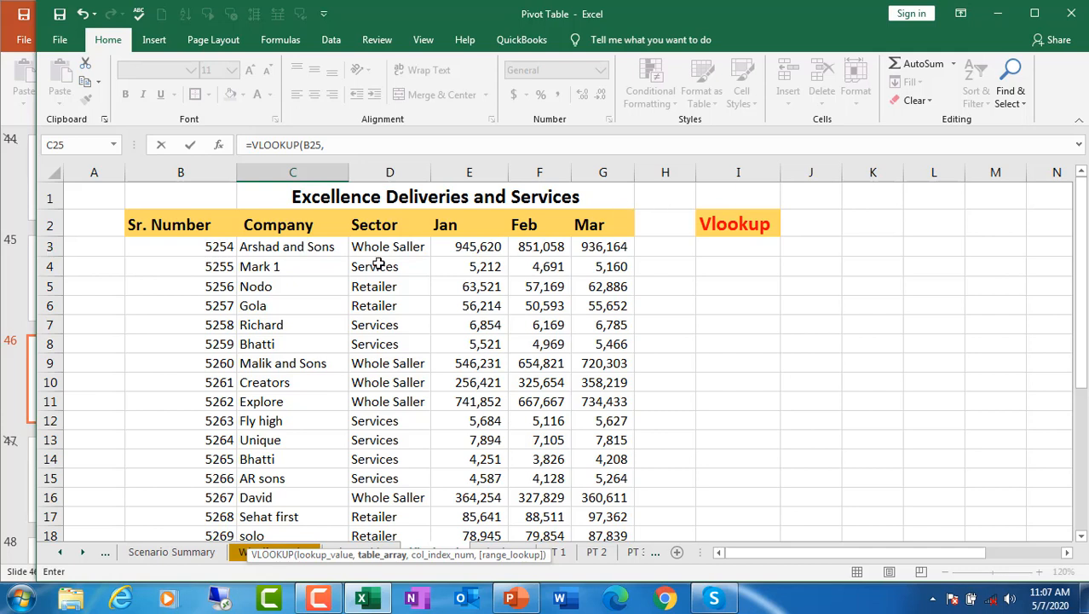
left_click(281, 247)
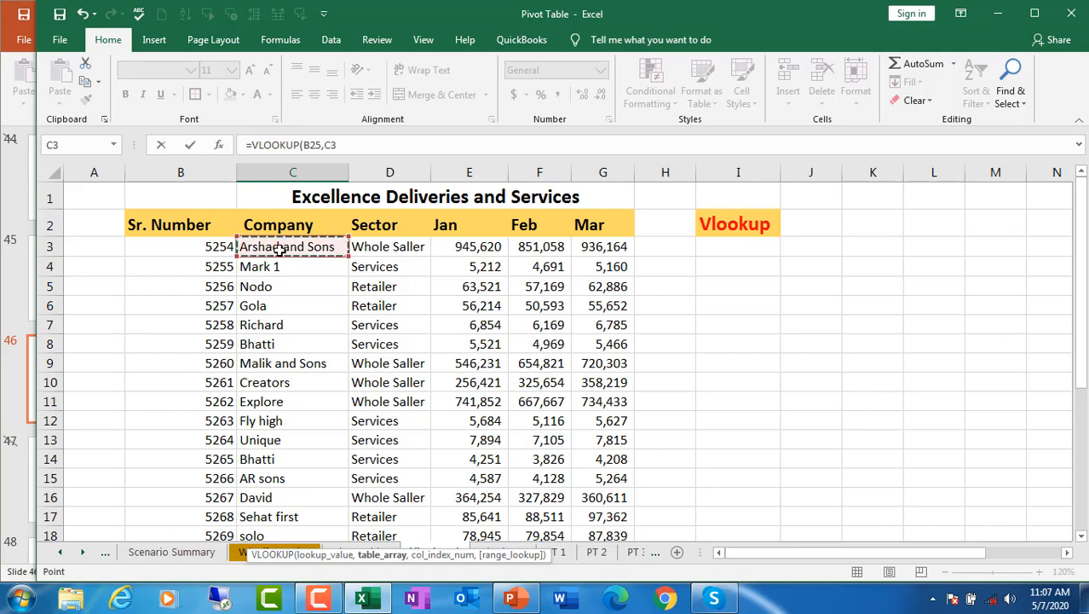
left_click_drag(282, 245, 576, 498)
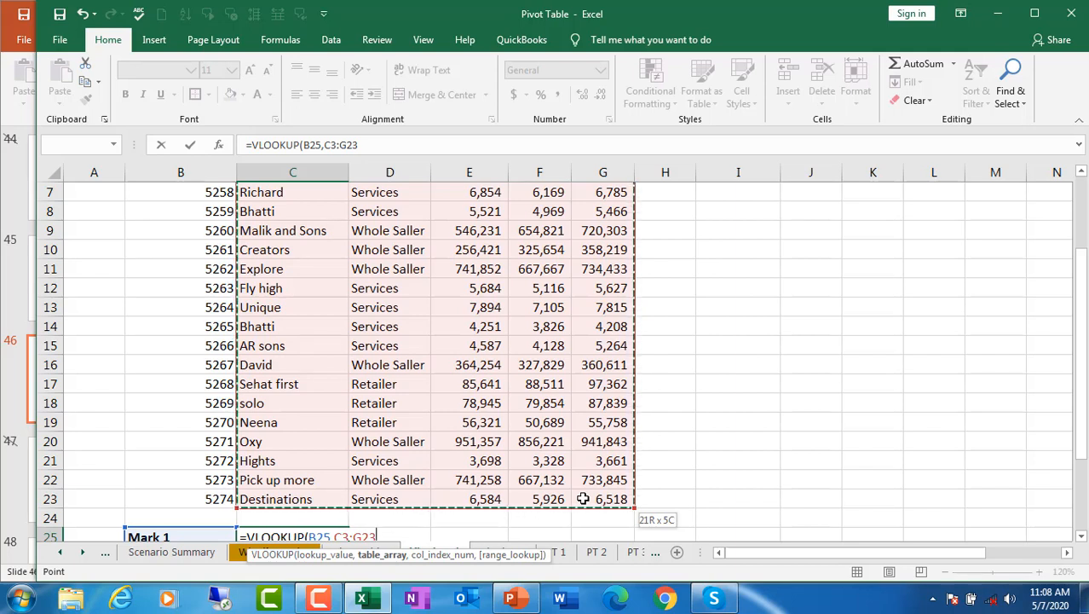
left_click_drag(583, 498, 583, 499)
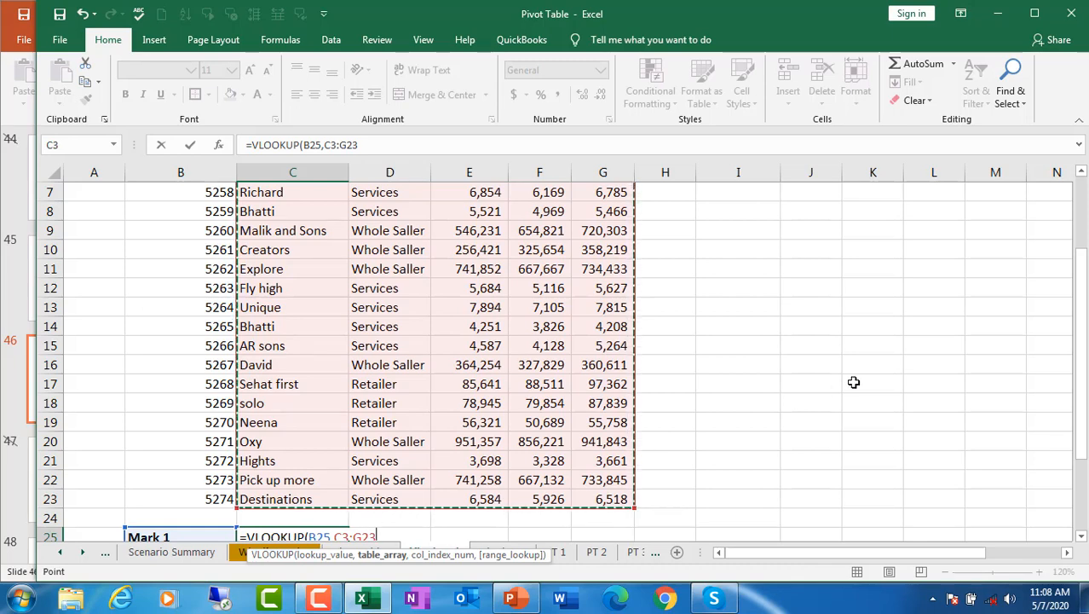
left_click(1082, 173)
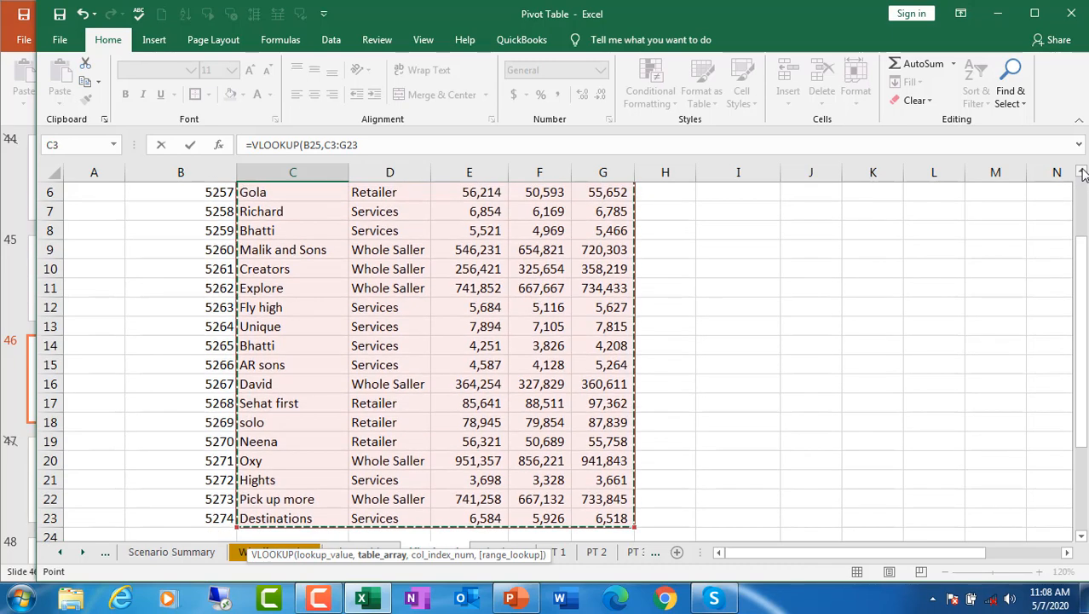
left_click(1082, 173)
left_click(1082, 173)
left_click(1083, 173)
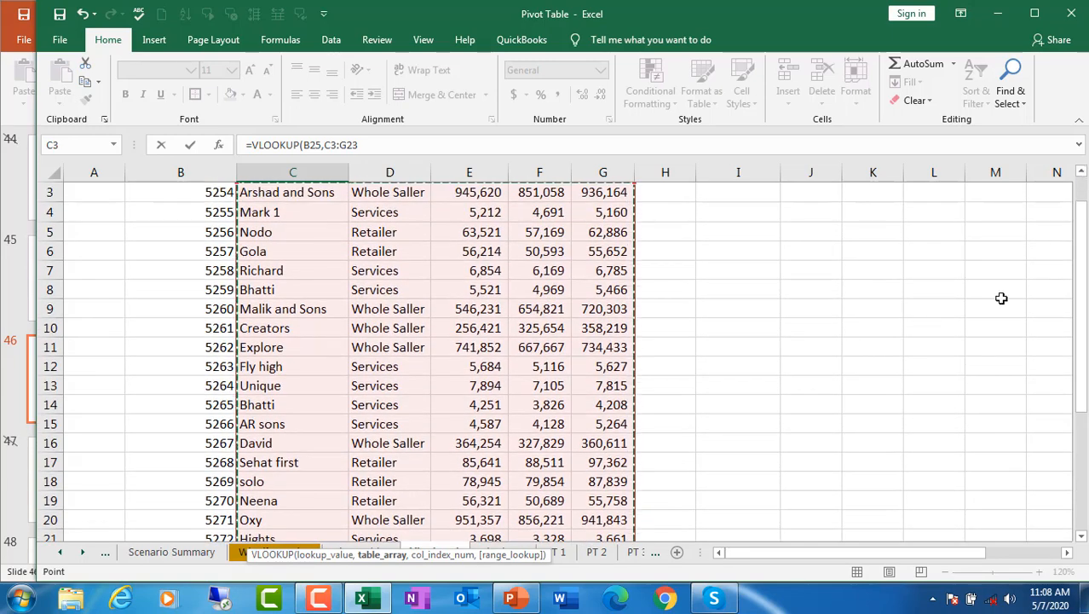
type(",")
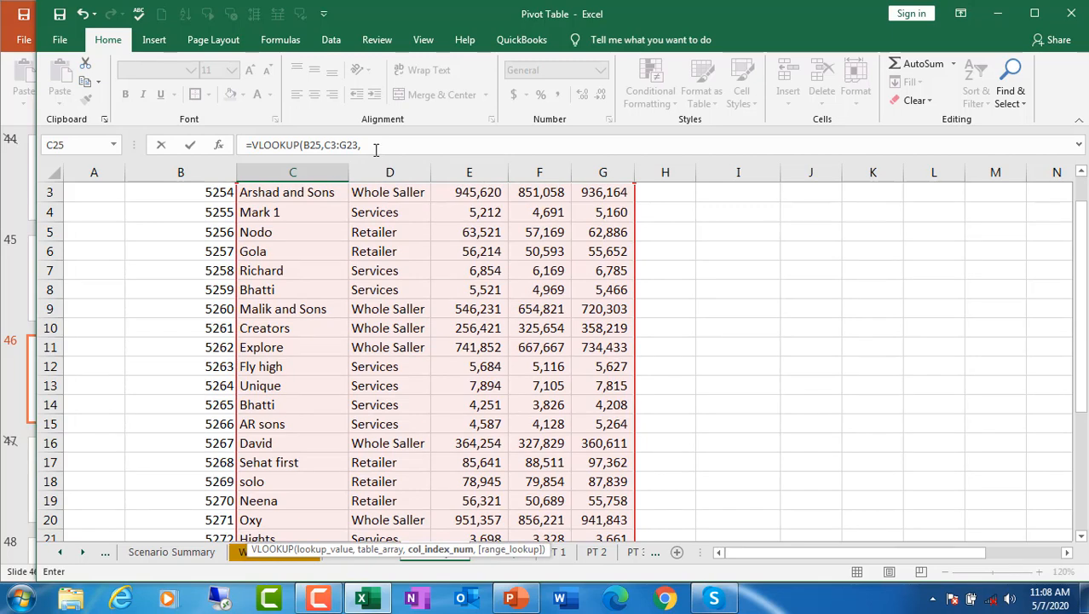
- Complete the C25 formula with column index 3 and FALSE for an exact match, and enter it
double_click(1082, 176)
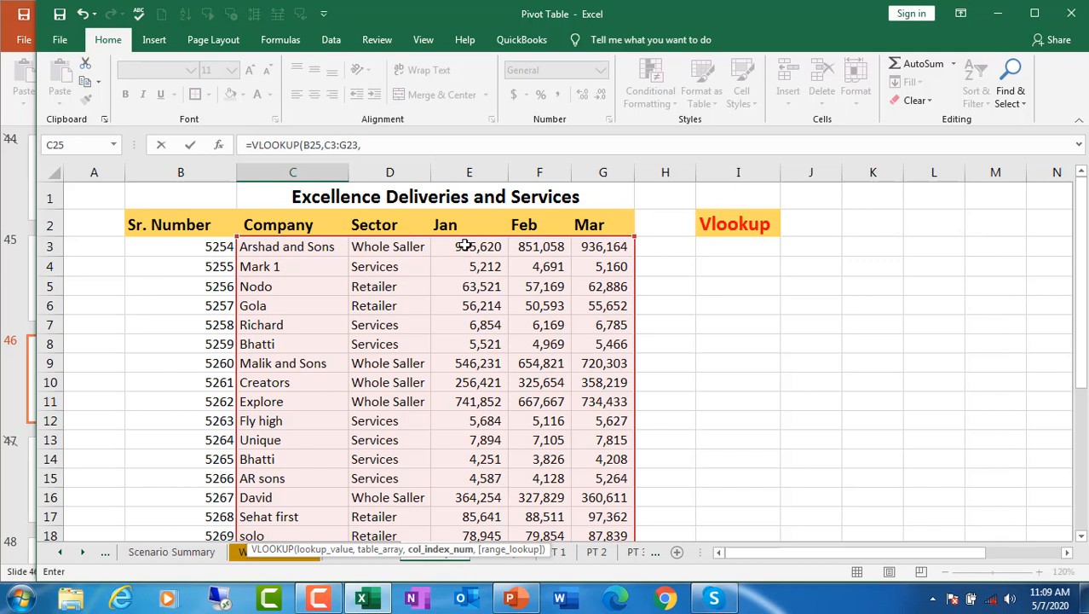
left_click(370, 145)
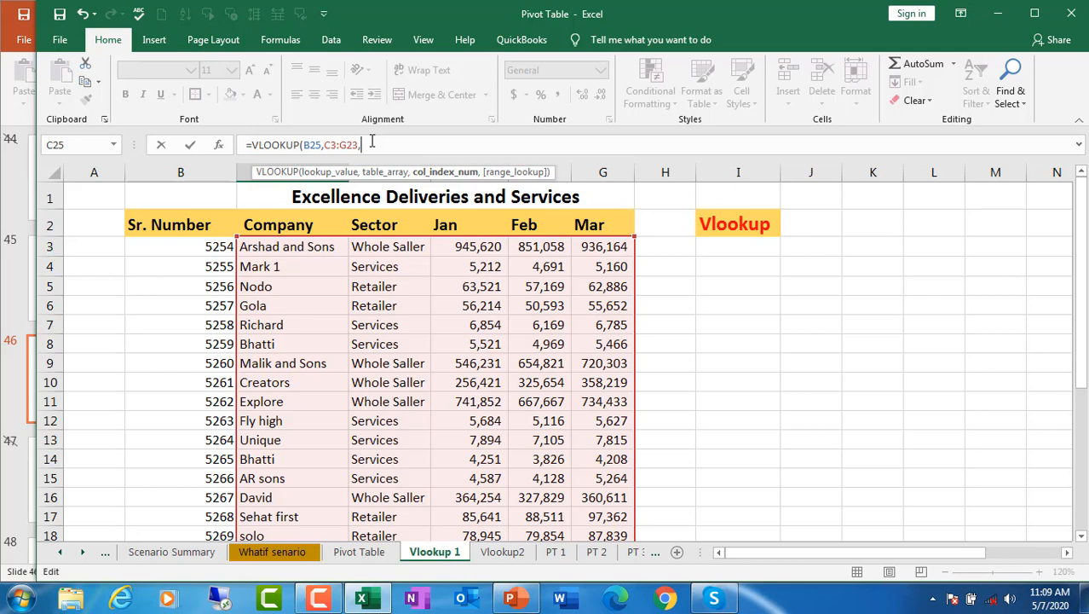
type("3,")
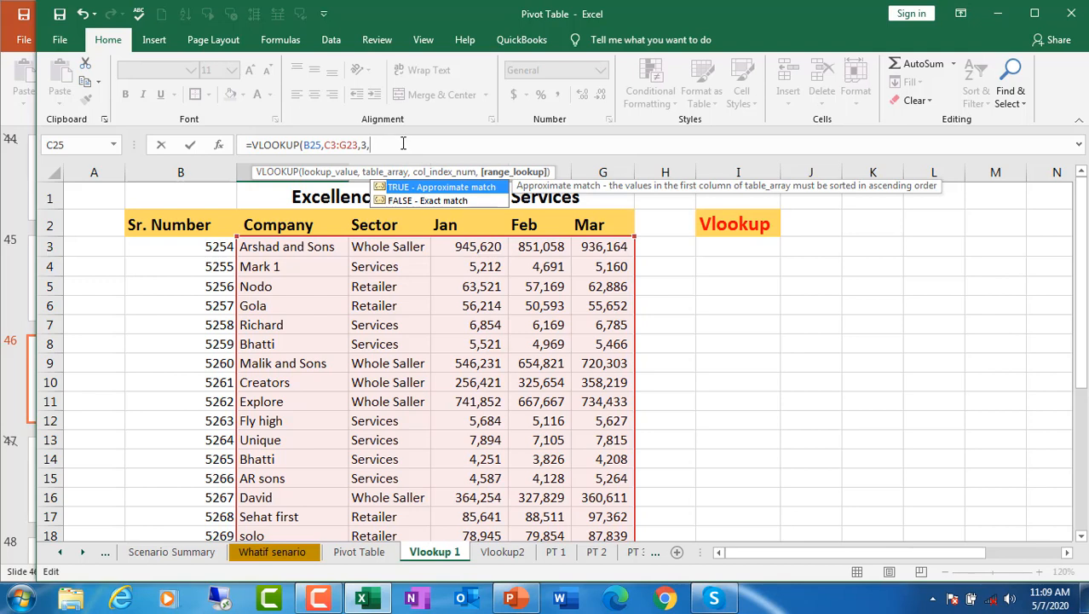
type("false)")
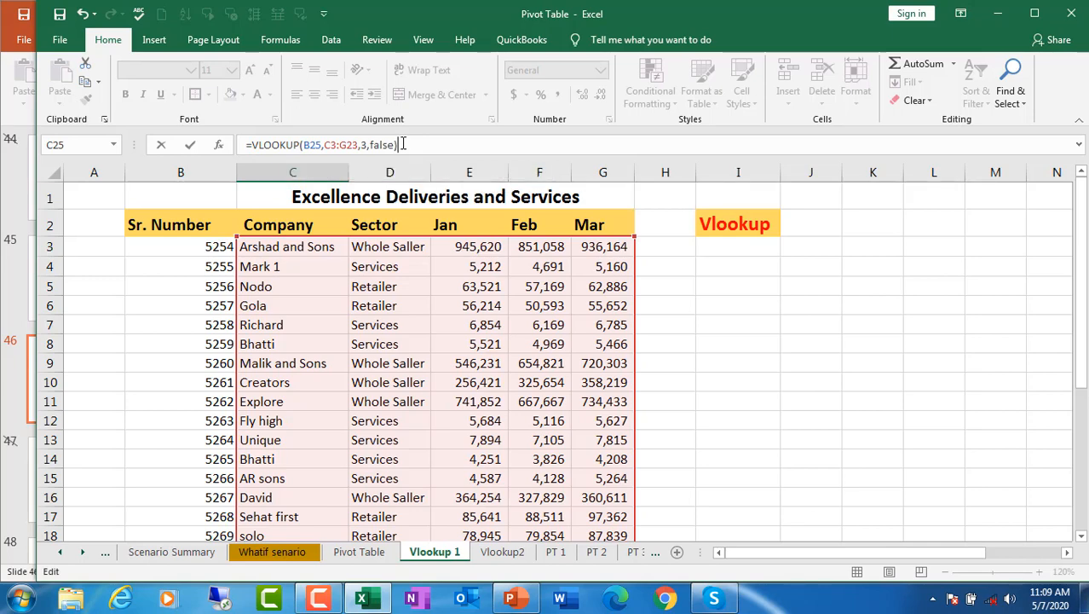
key("Return")
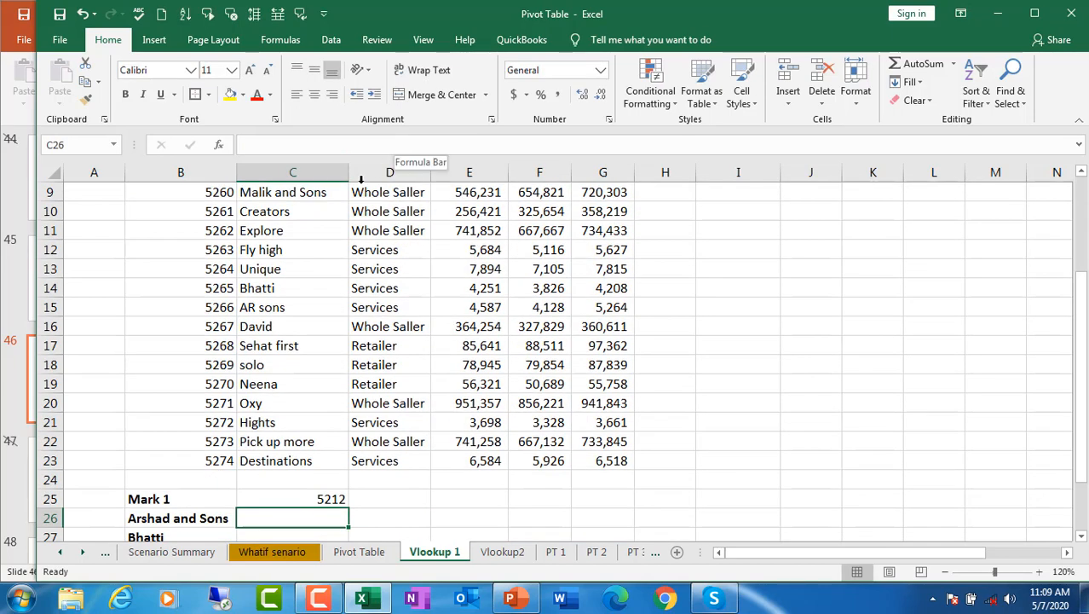
- Format the result cells C25:C30 with thousands separators and no decimals
left_click(290, 504)
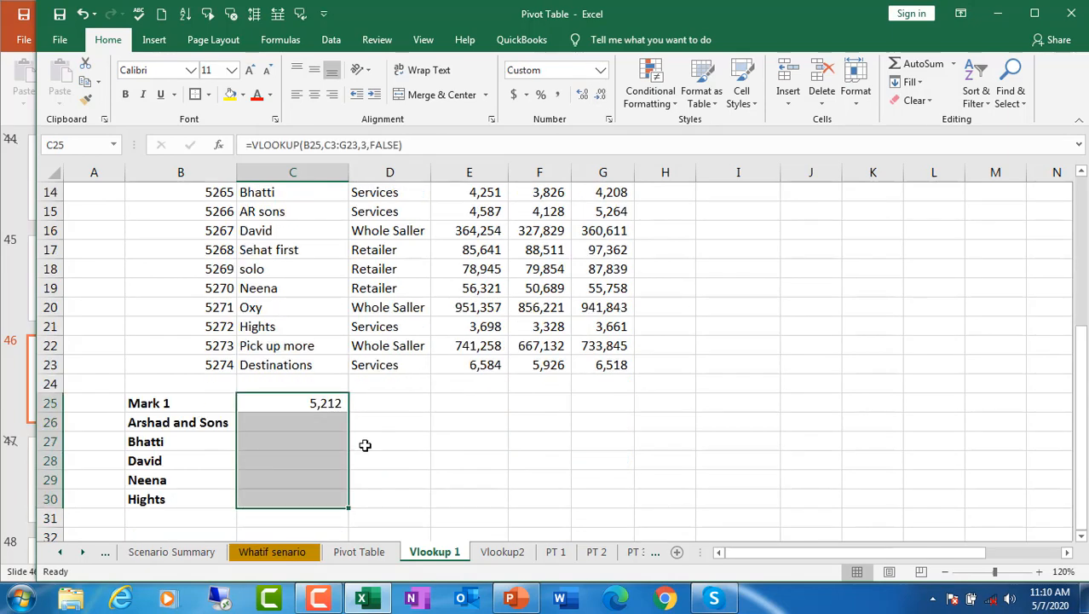
left_click(287, 404)
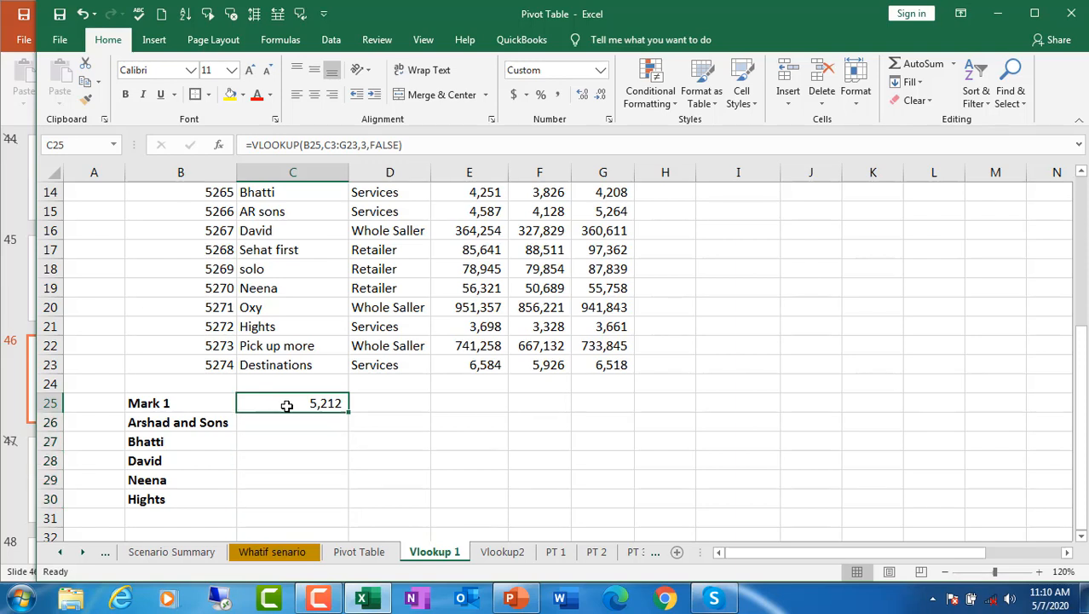
- Test the lookup by replacing the company in B25 with "solo"
left_click(177, 403)
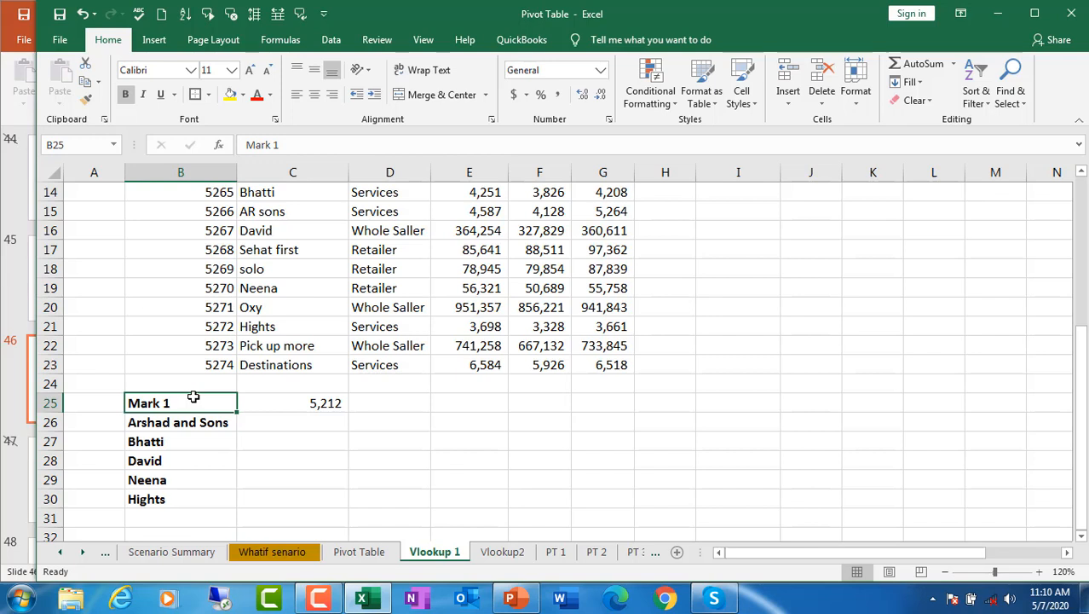
type("sol")
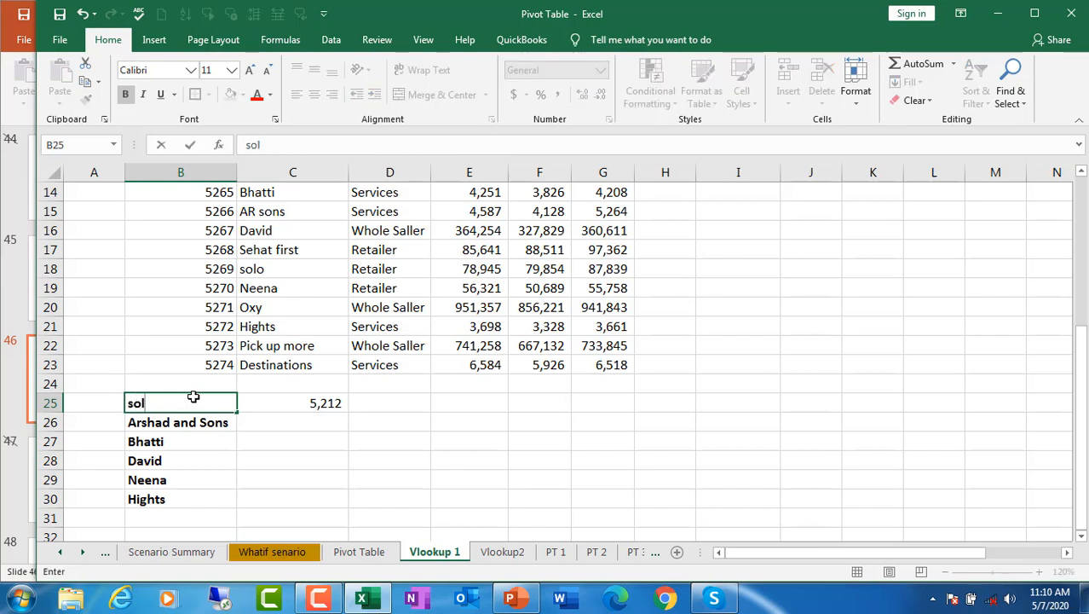
type("o")
key("Return")
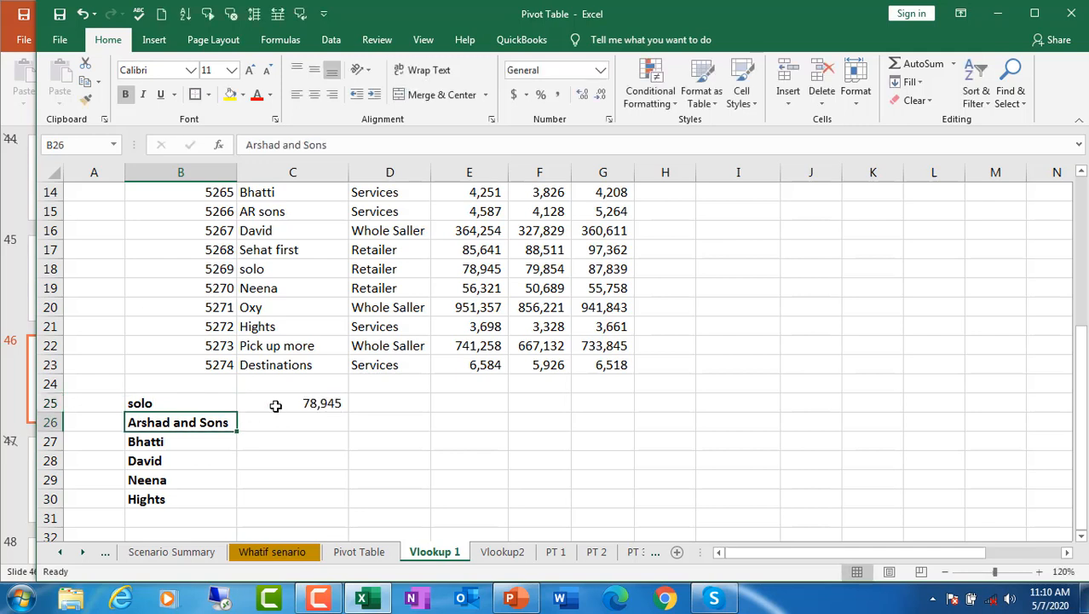
- Try "oxy" as the lookup company in B25, and undo both test entries
left_click(184, 406)
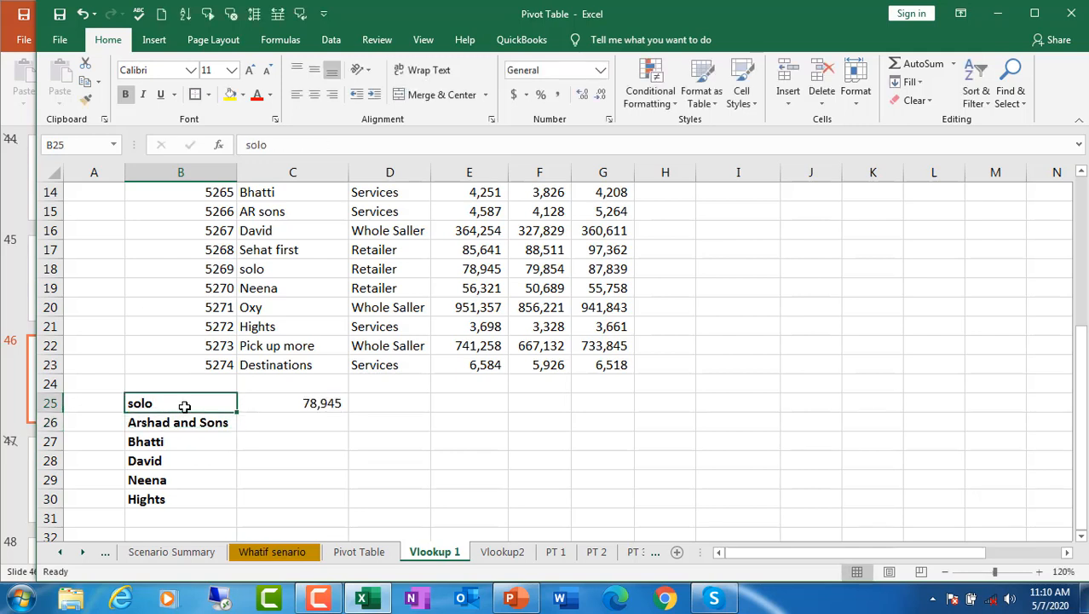
type("oxy")
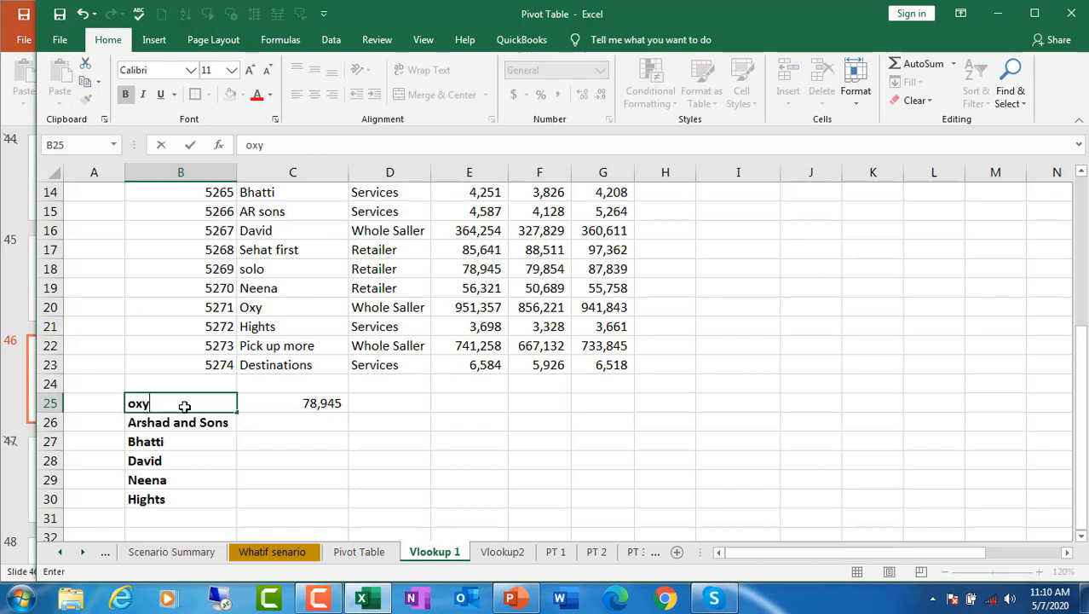
key("Return")
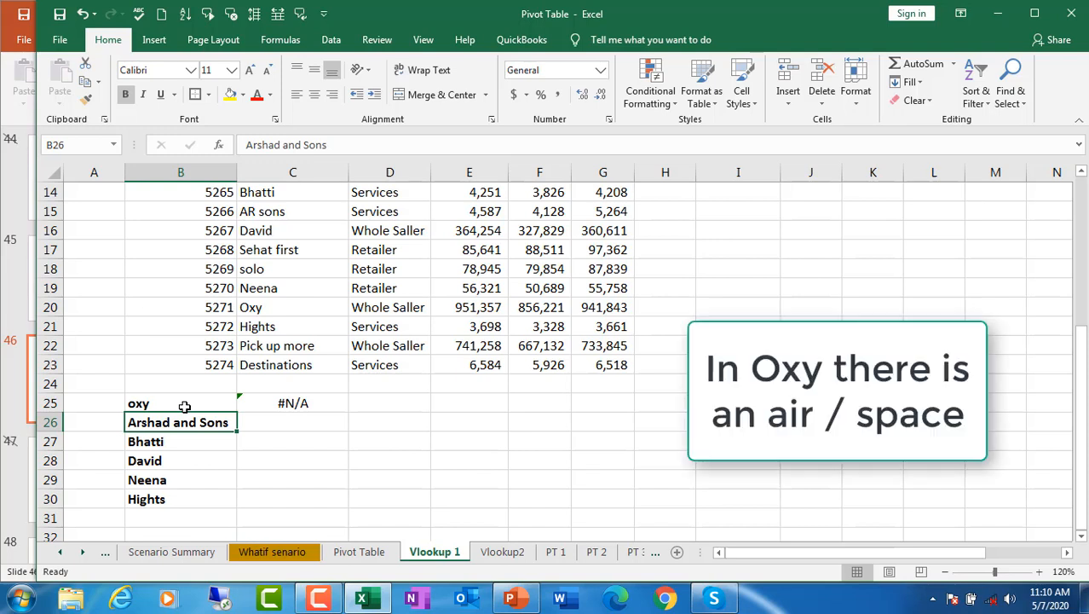
left_click(82, 14)
left_click(82, 13)
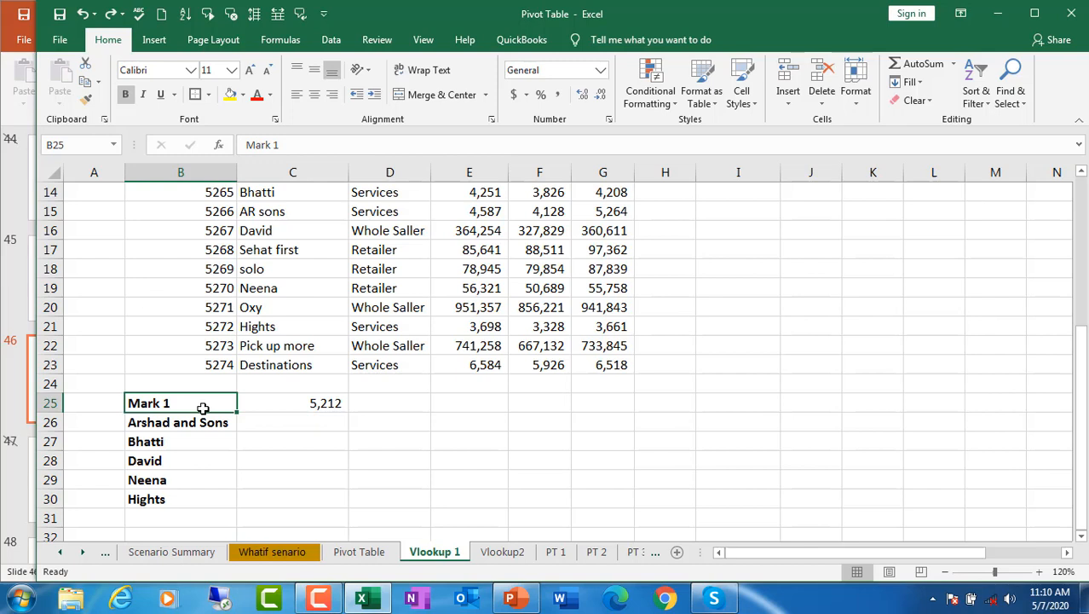
- Fill the VLOOKUP formula from C25 down through C30 for the remaining companies
left_click(288, 407)
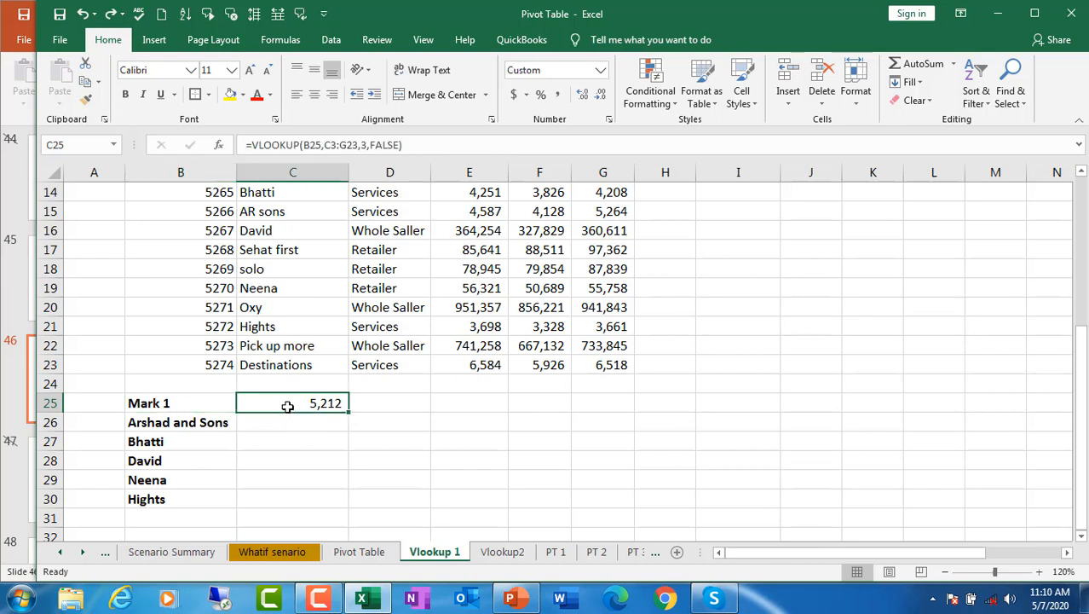
left_click(198, 406)
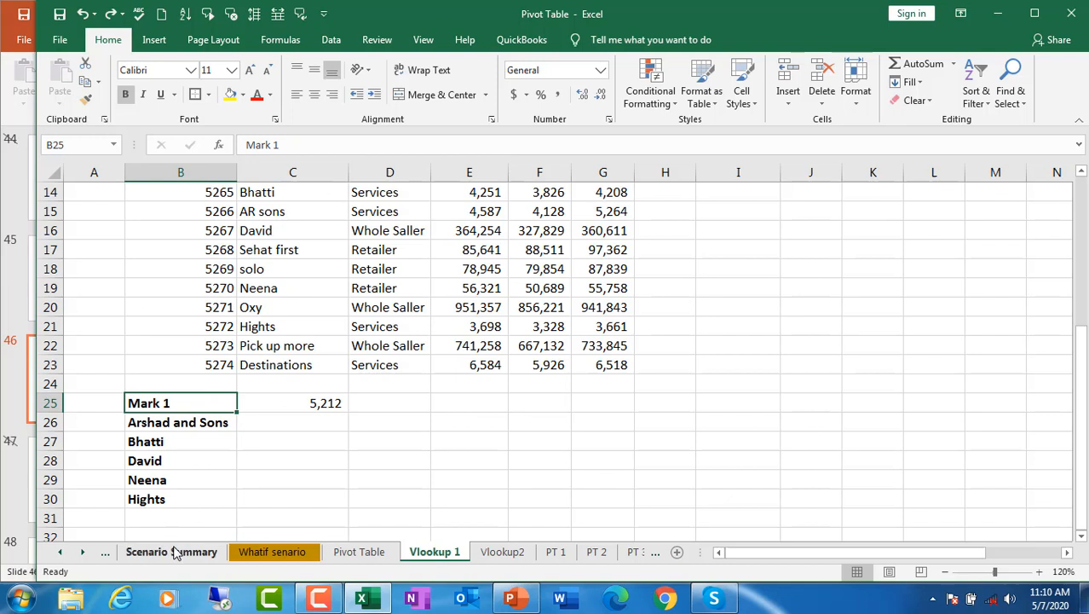
left_click(274, 401)
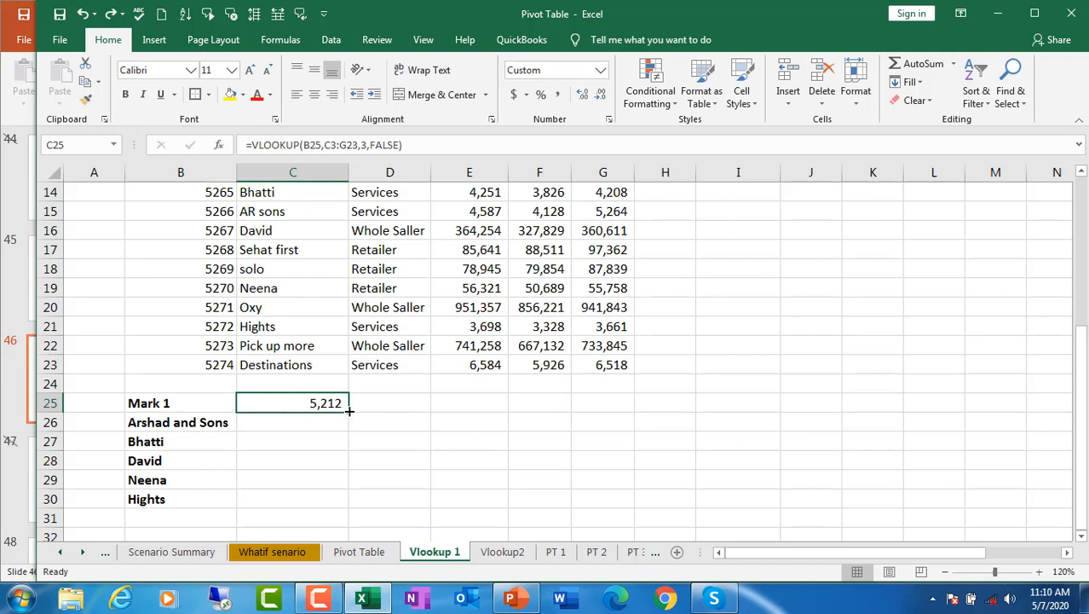
left_click_drag(349, 410, 353, 510)
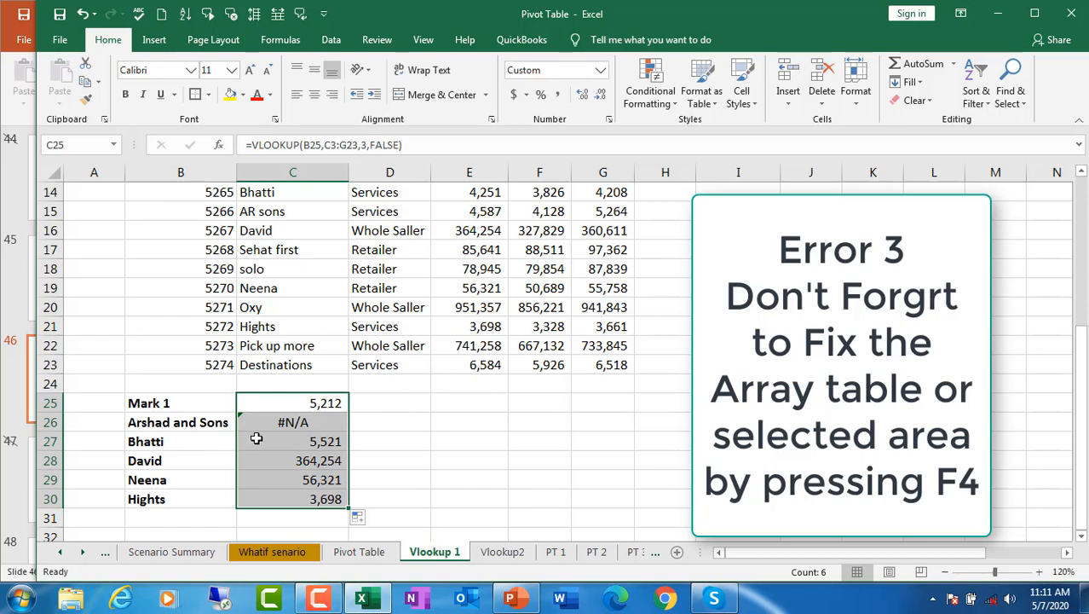
- Inspect the table range referenced by the VLOOKUP formula in C26 against the data table
left_click(324, 422)
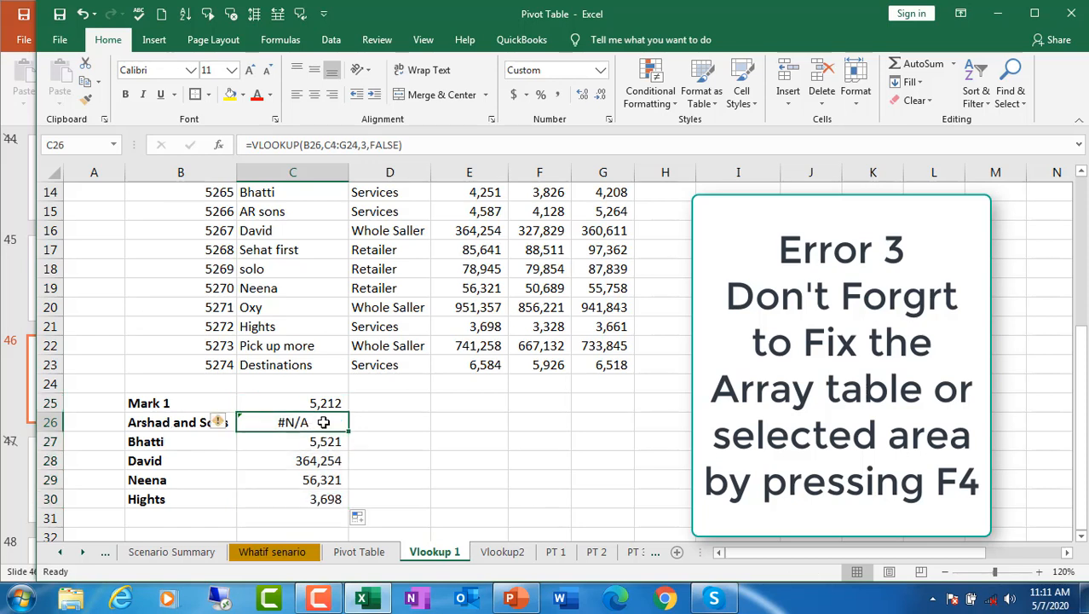
double_click(324, 422)
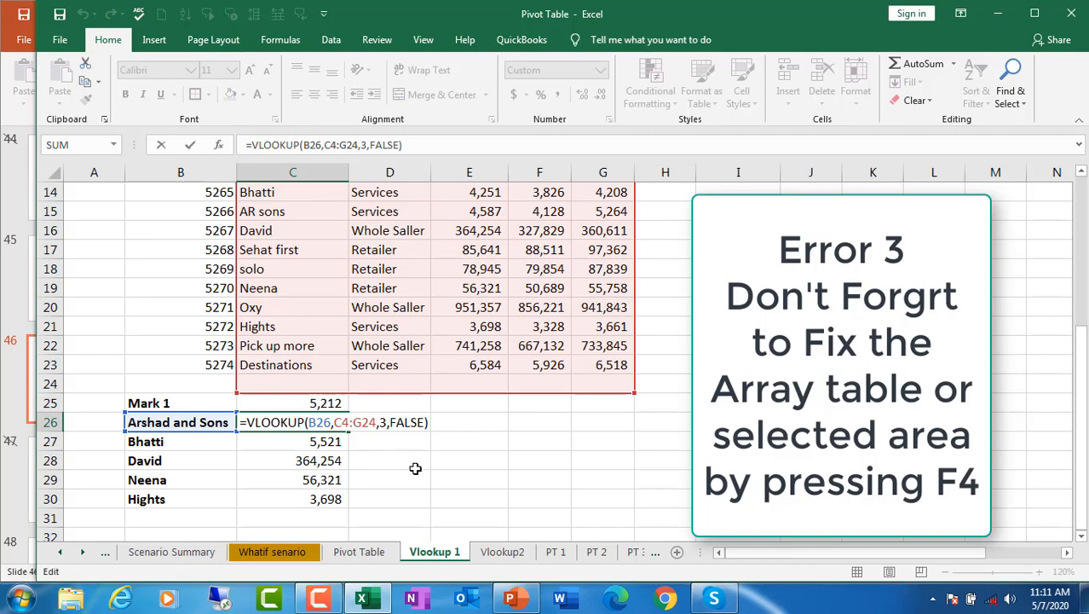
left_click(1080, 177)
left_click(1082, 176)
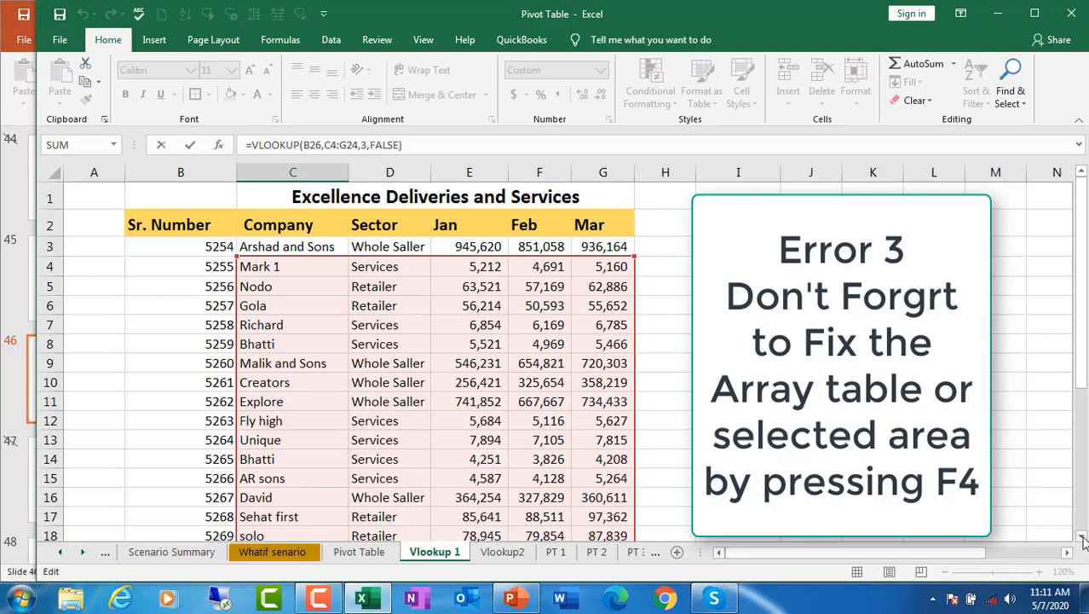
scroll(1083, 538, "down", 7)
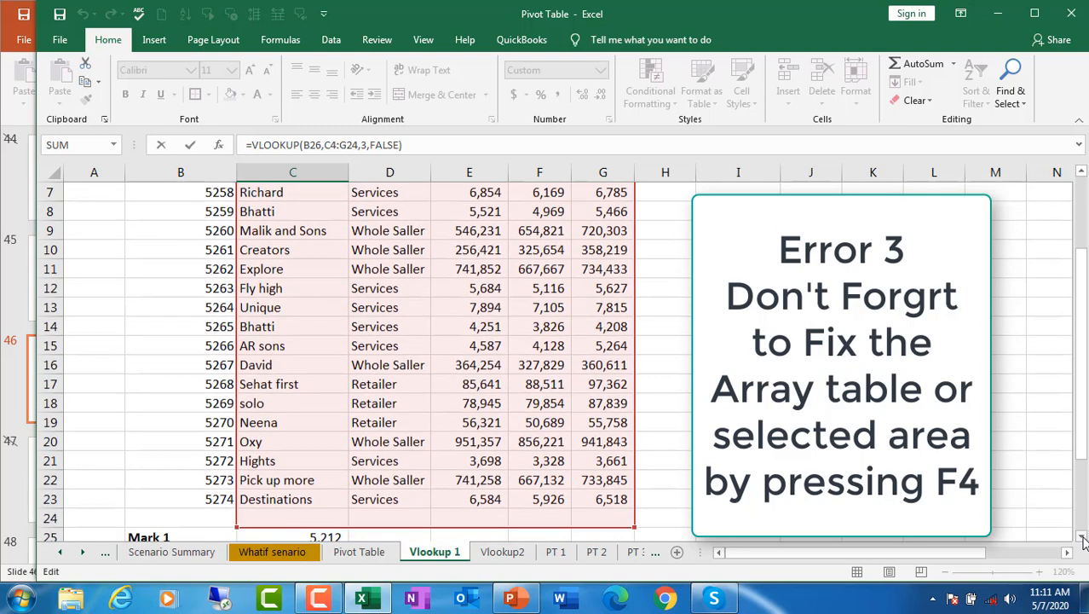
scroll(1082, 538, "down", 1)
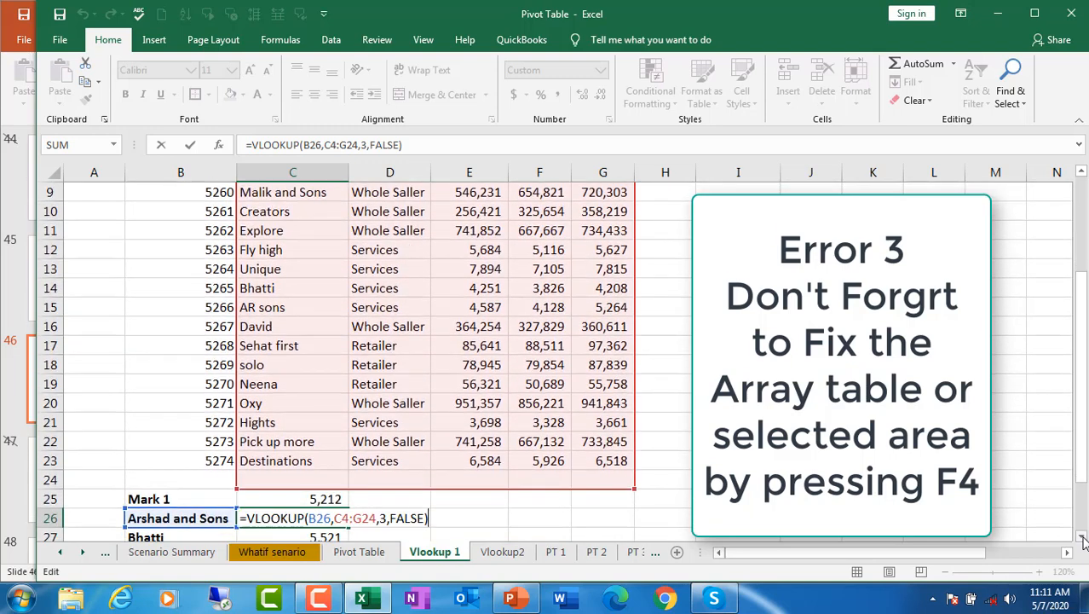
scroll(1083, 538, "down", 1)
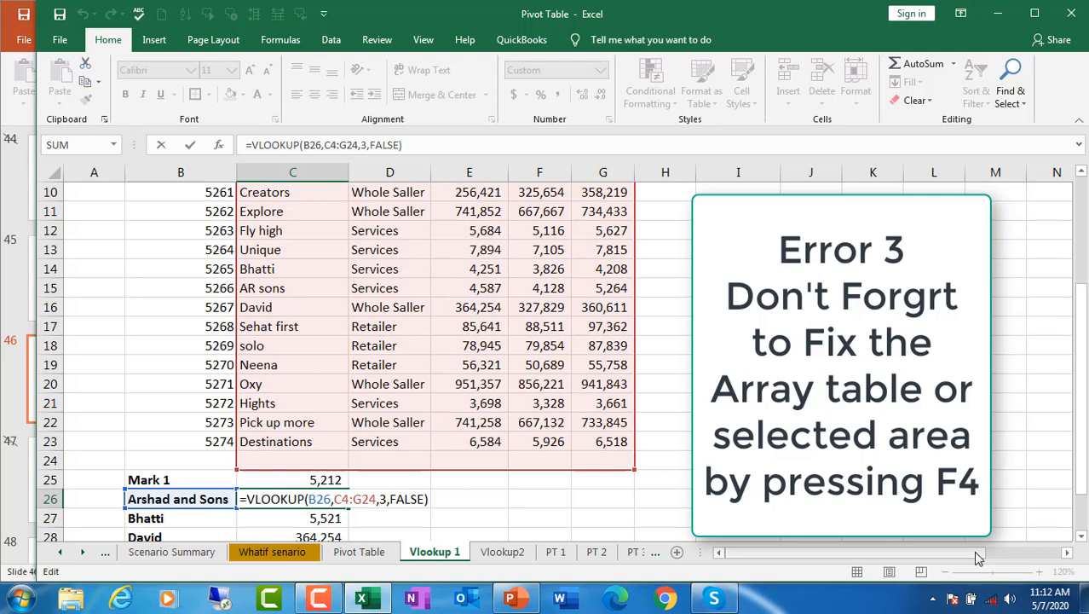
- Make the table range in C25's VLOOKUP formula absolute as $C$3:$G$23
left_click(324, 481)
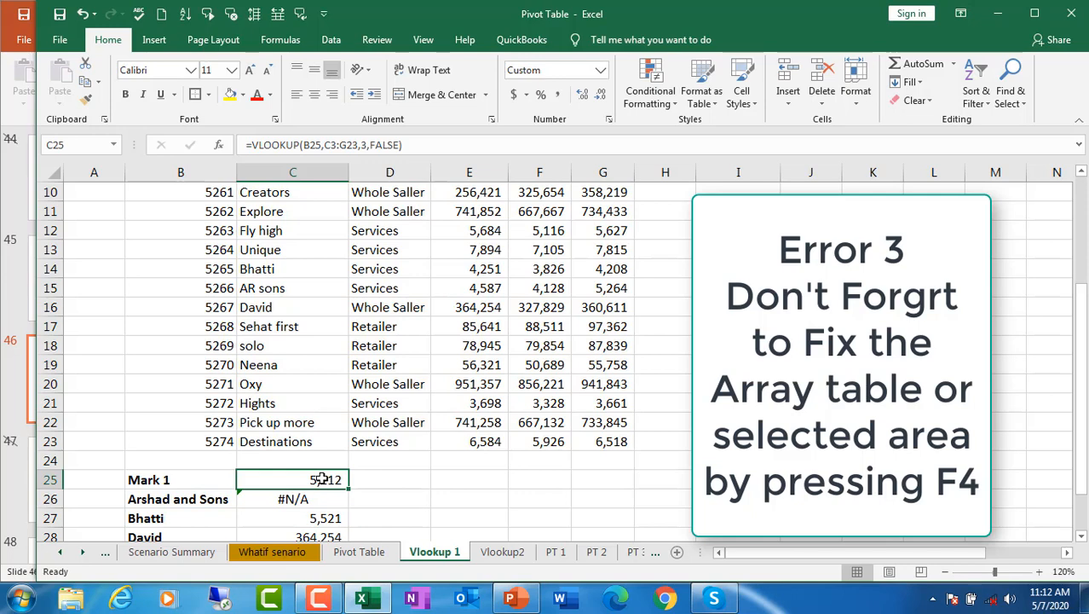
key("F2")
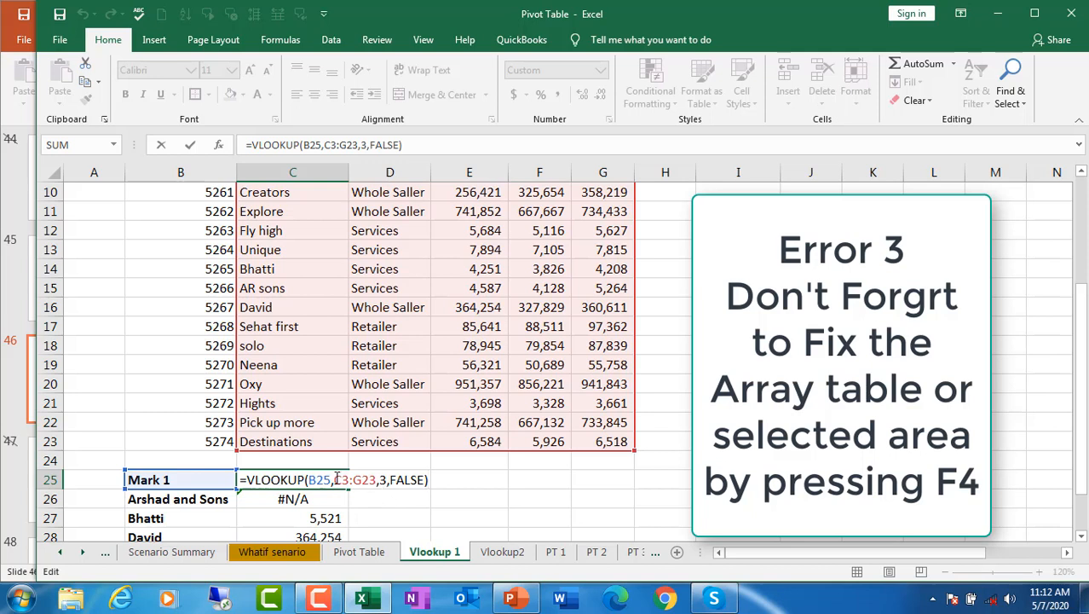
left_click_drag(335, 479, 376, 480)
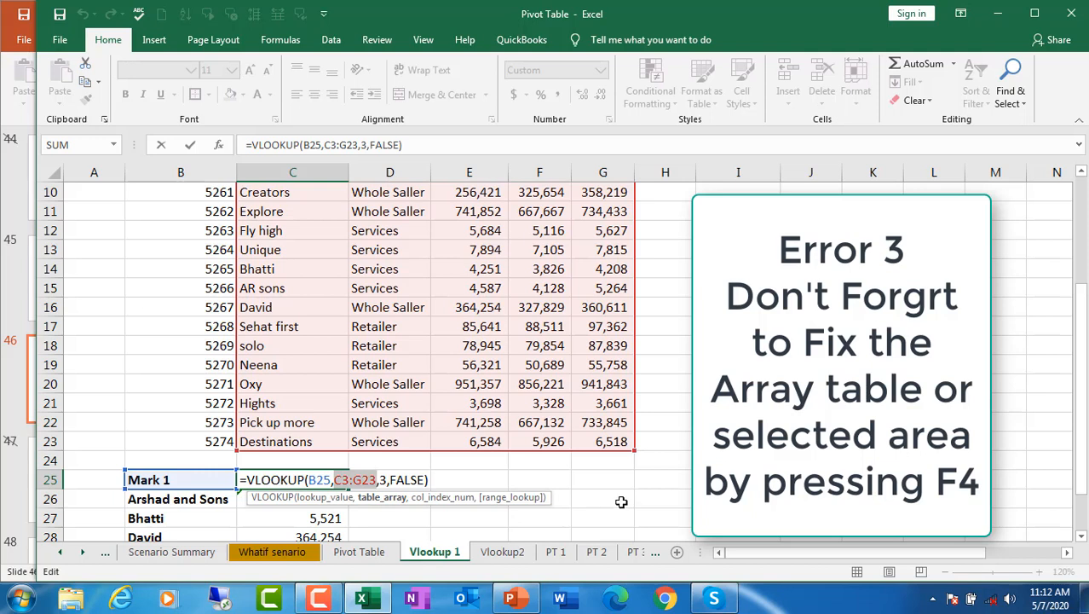
key("F4")
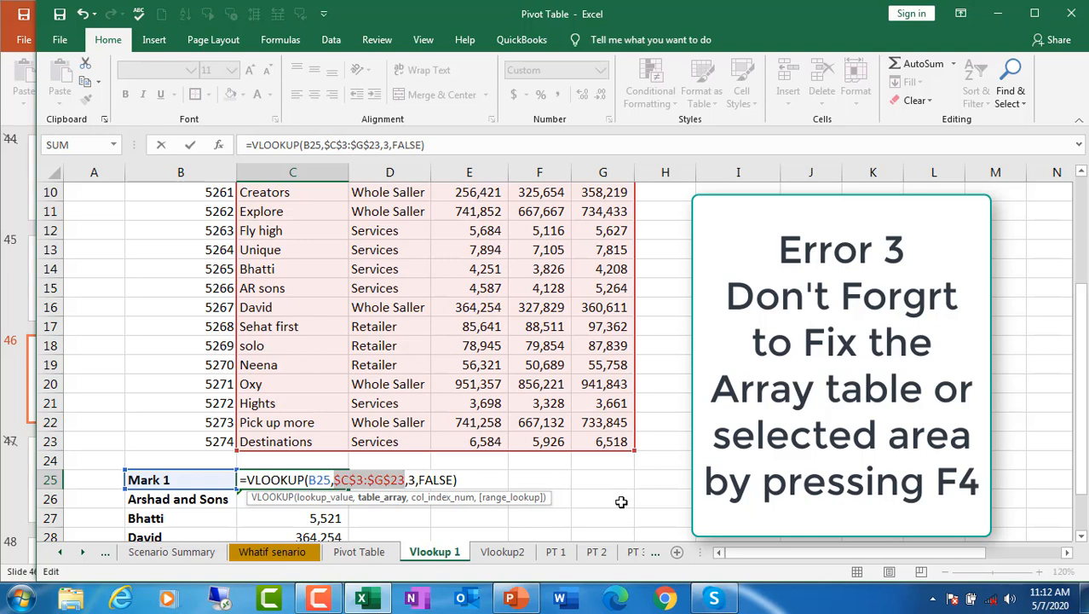
key("Return")
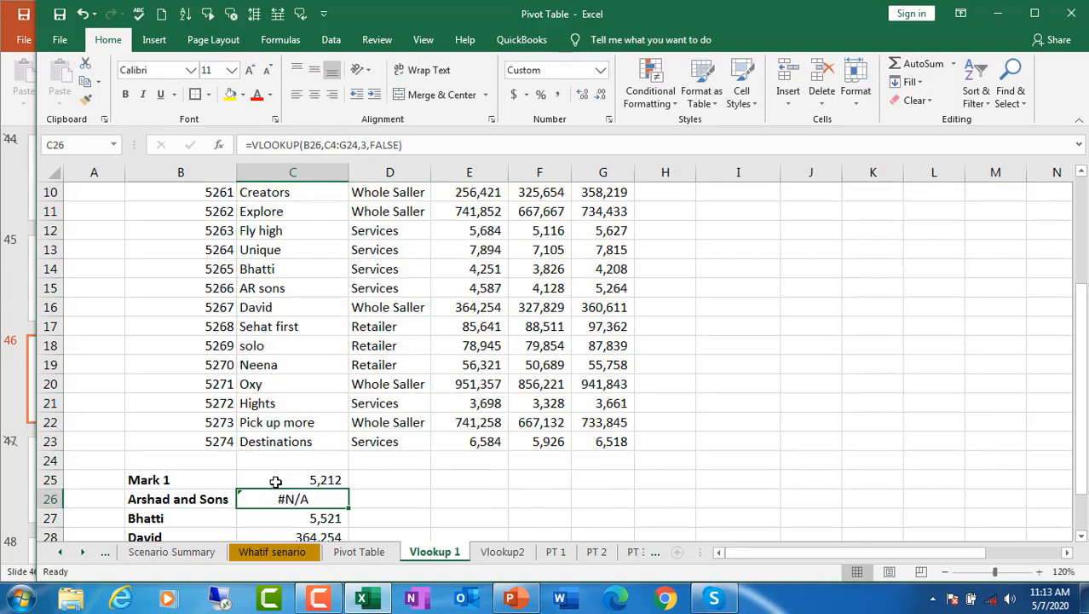
- Fill the corrected VLOOKUP formula from C25 down through C30
left_click(276, 482)
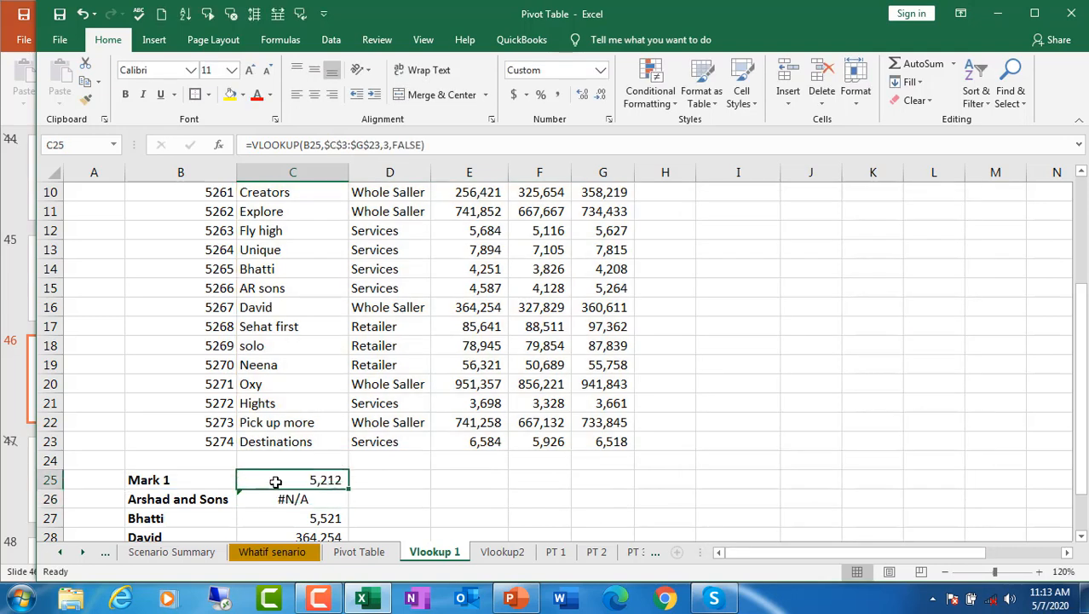
double_click(275, 482)
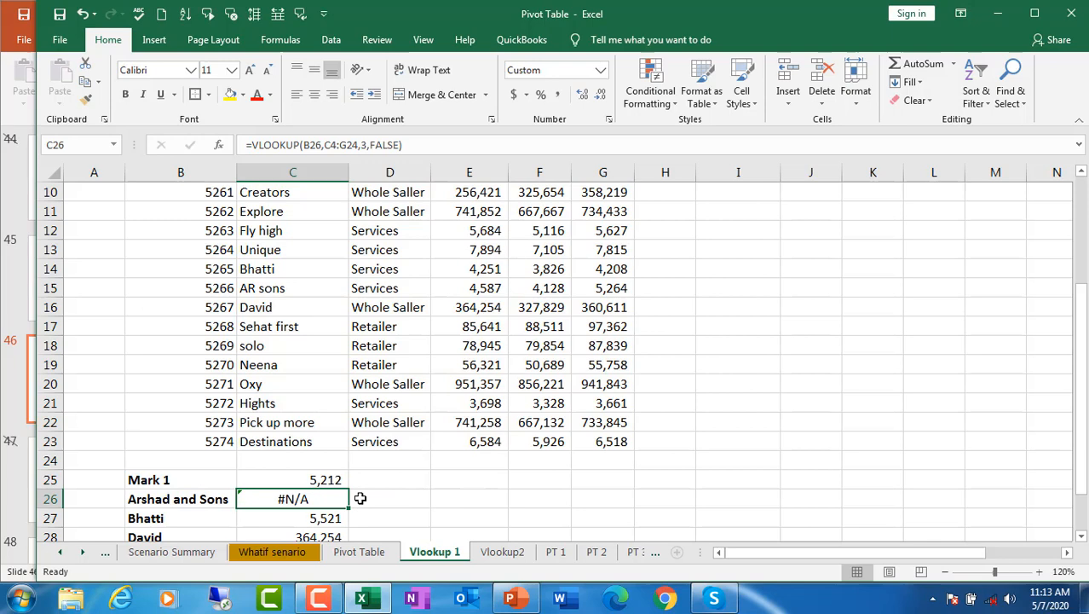
left_click(300, 477)
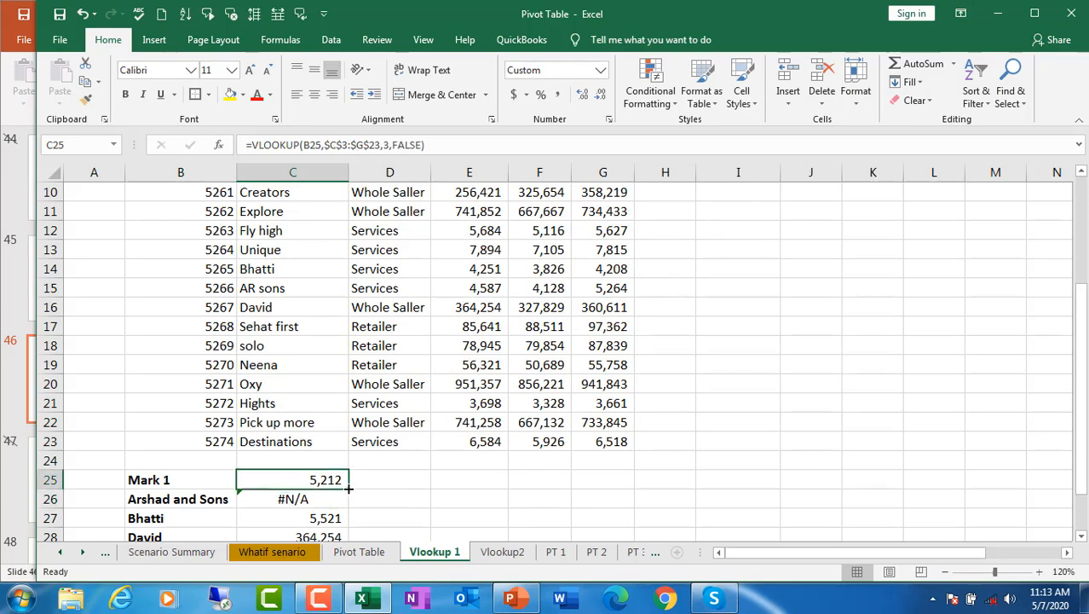
left_click_drag(348, 490, 339, 509)
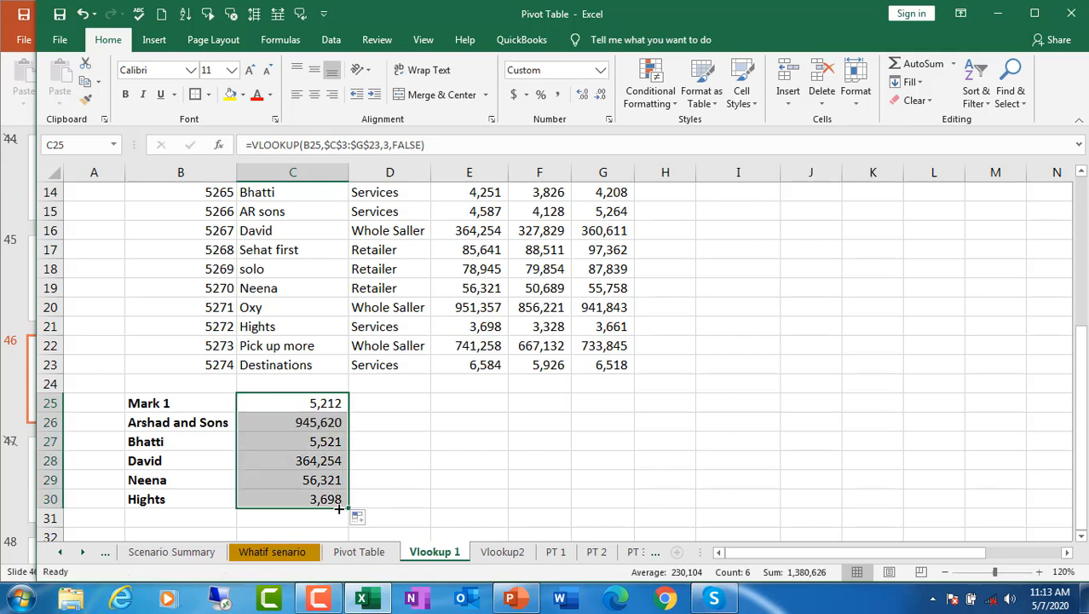
- Check the table range in the refilled VLOOKUP formula in C26
left_click(298, 423)
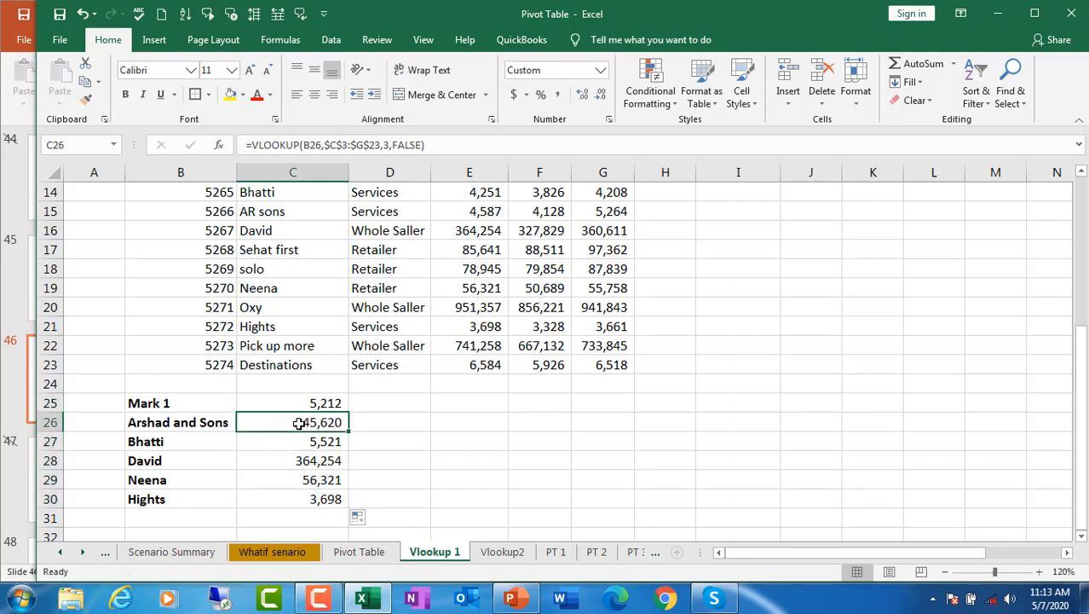
double_click(298, 423)
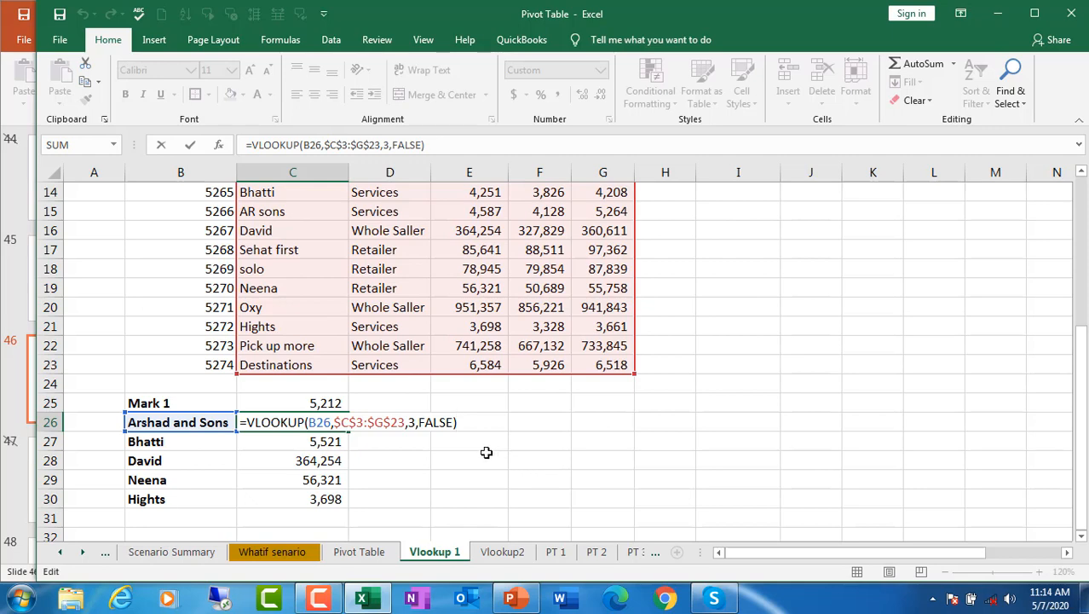
key("Return")
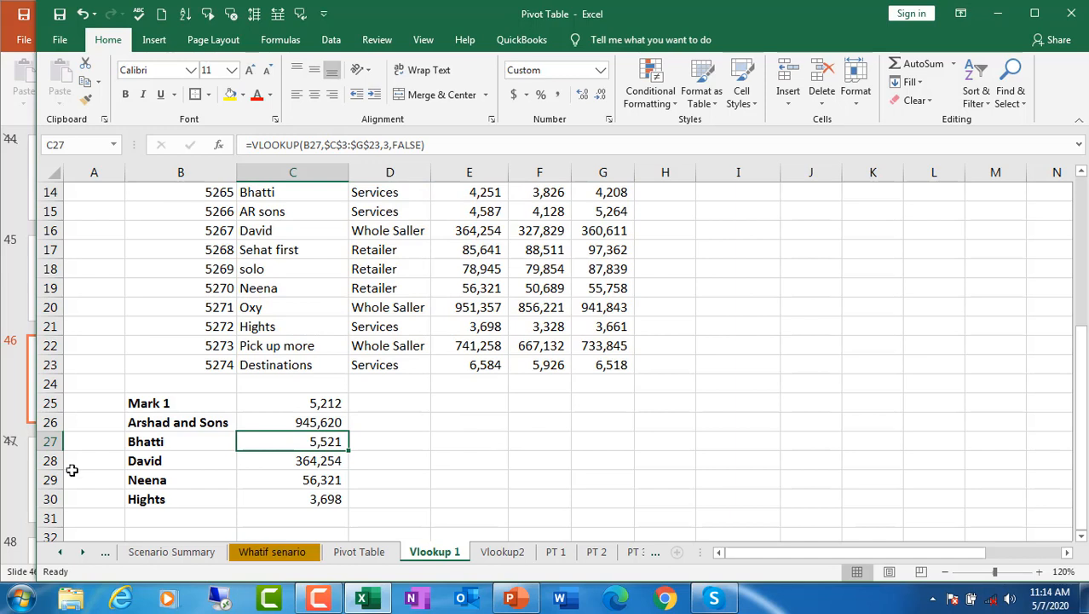
- Retype the same company name in B28 with a trailing space to test the lookup
left_click(170, 460)
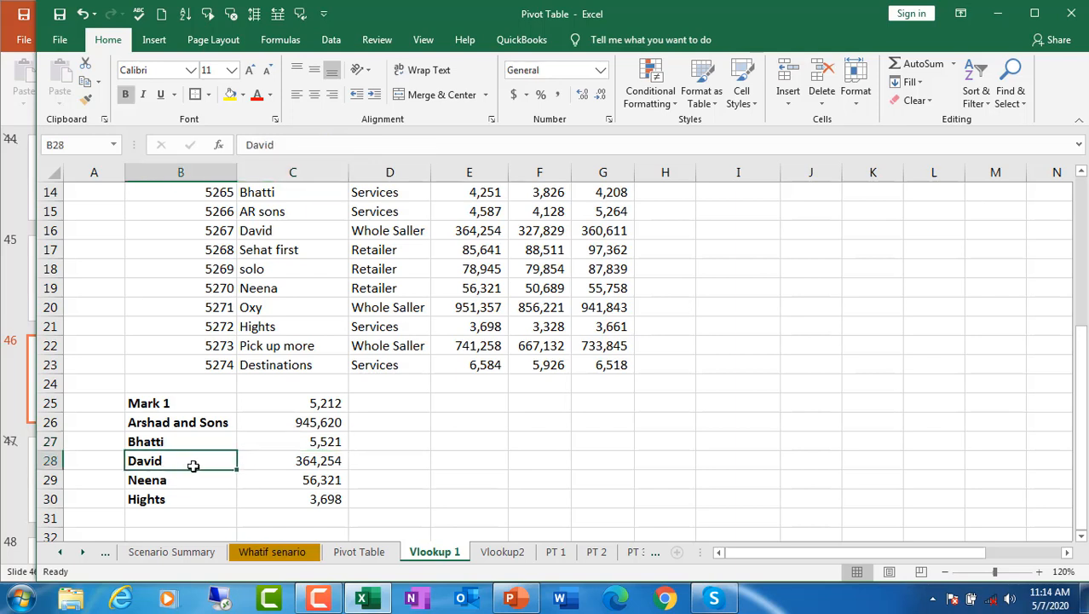
double_click(194, 466)
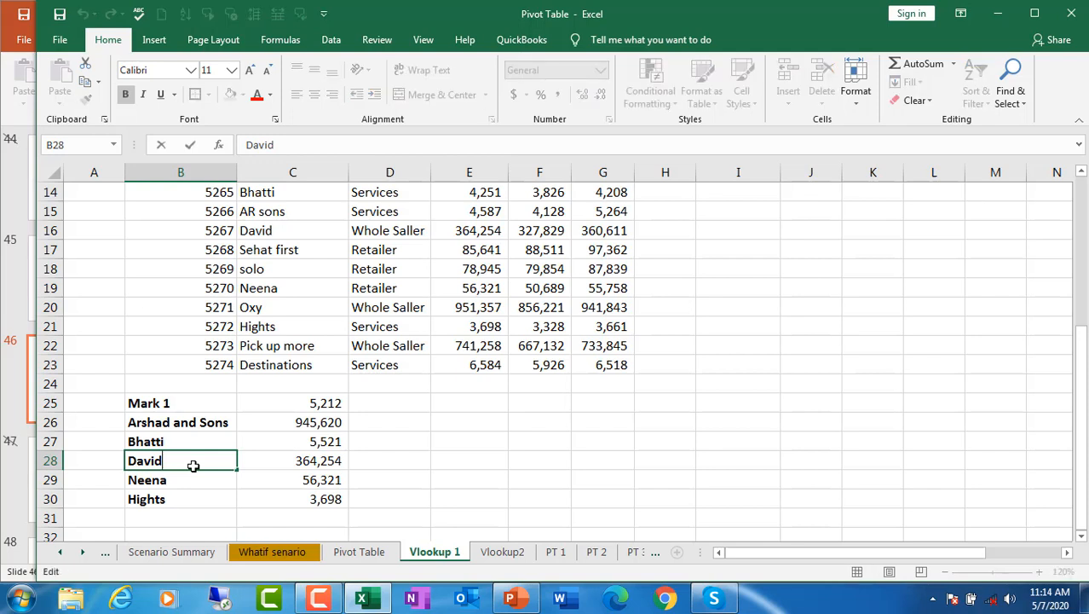
key("BackSpace")
key("BackSpace")
key("BackSpace")
key("BackSpace")
key("BackSpace")
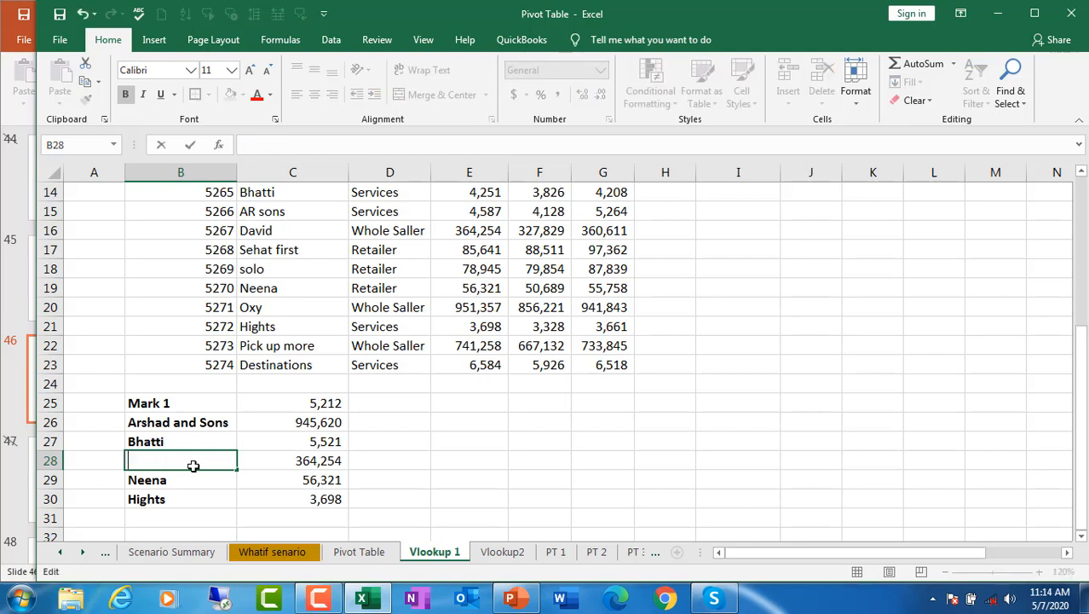
type("David")
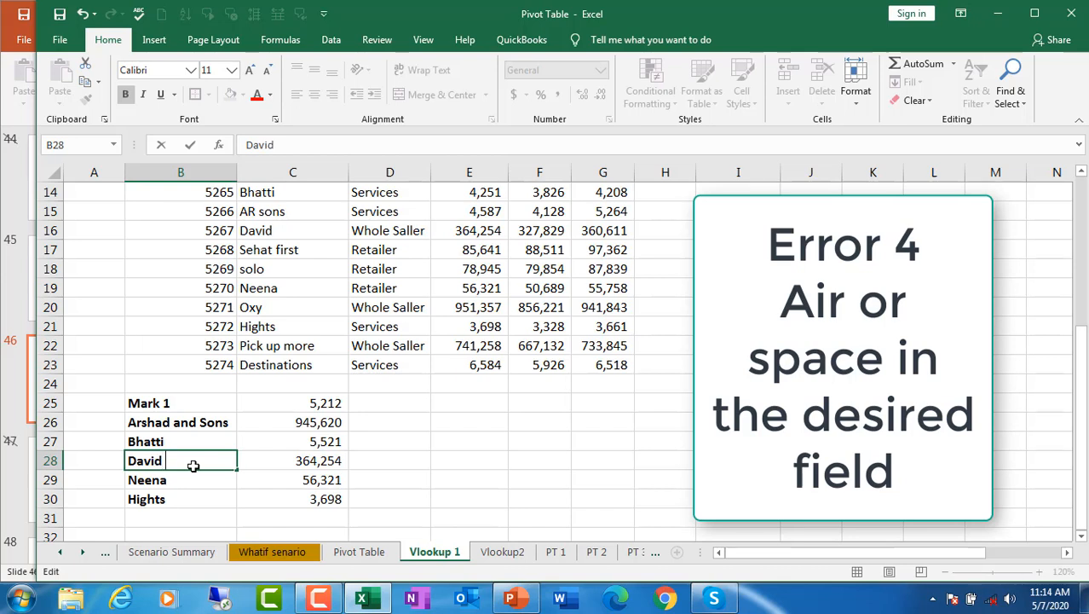
key("Return")
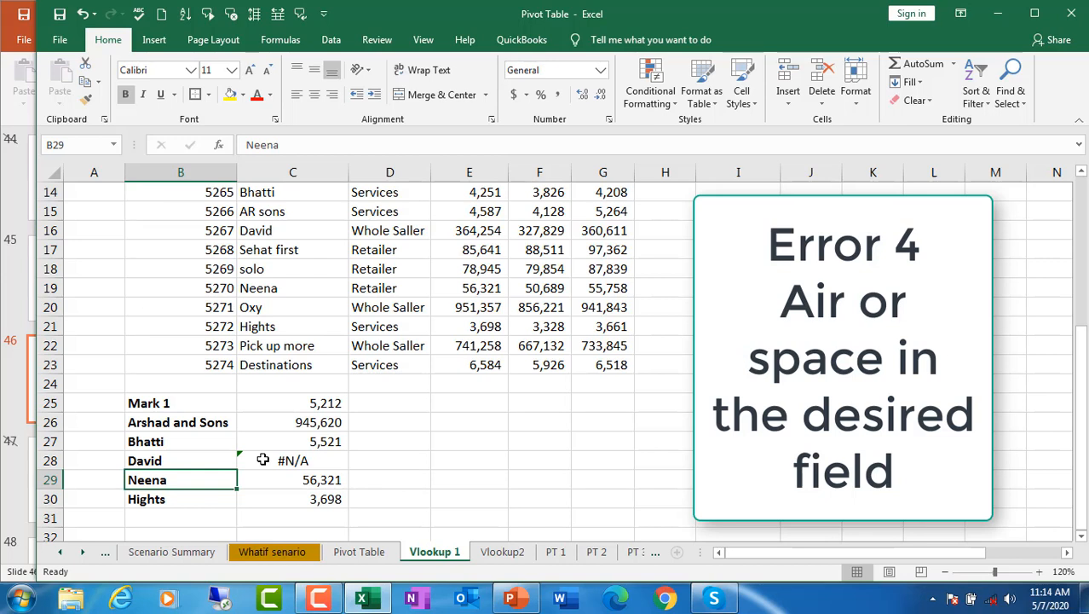
- Compare the company entry in B28 with the matching entry in C16 for extra spaces
left_click(194, 460)
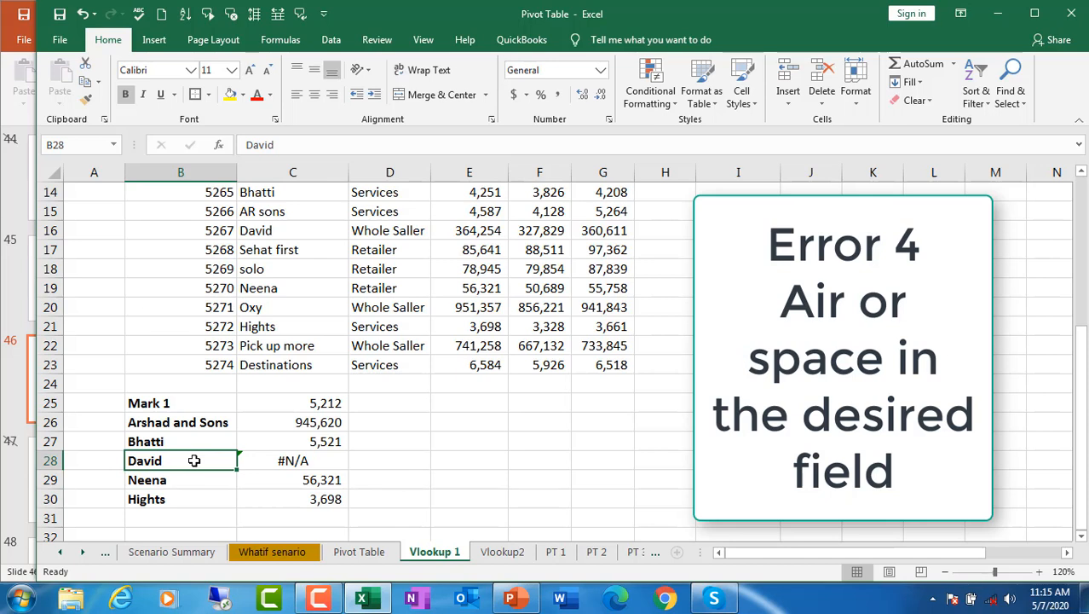
double_click(195, 460)
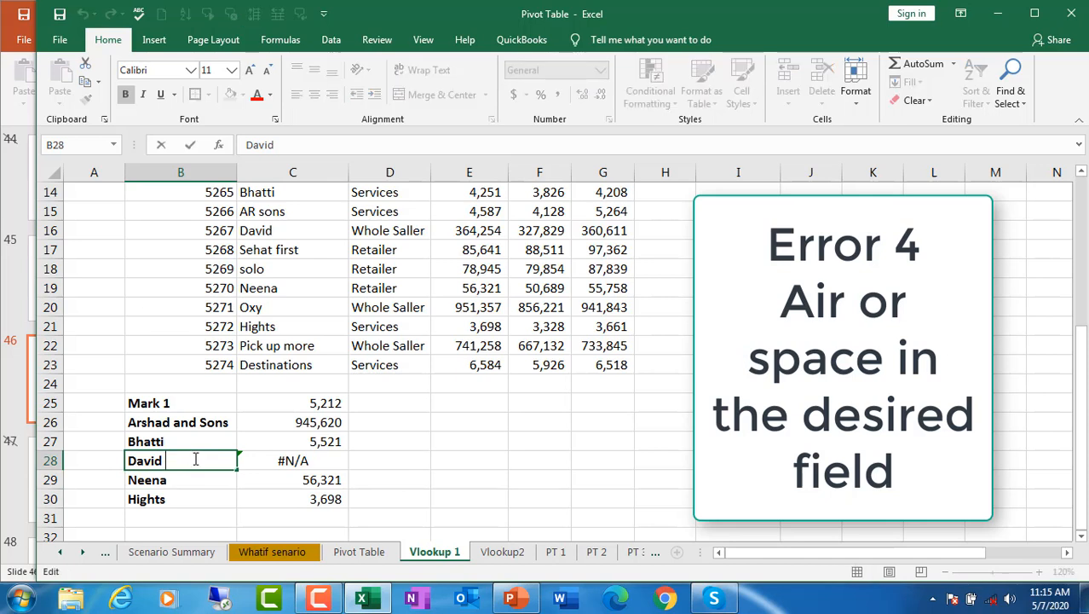
left_click(291, 231)
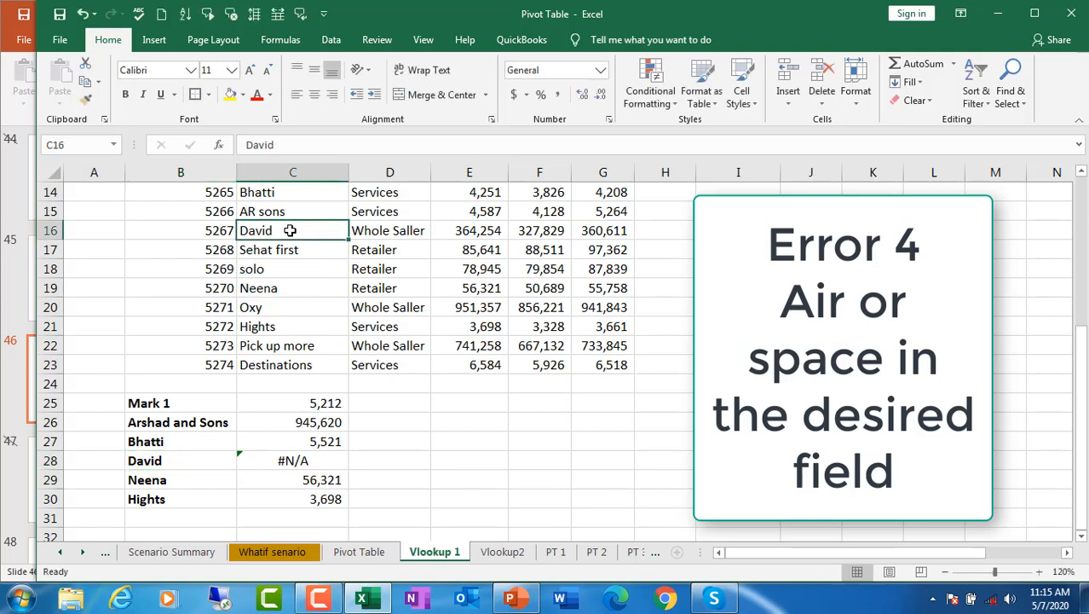
double_click(291, 230)
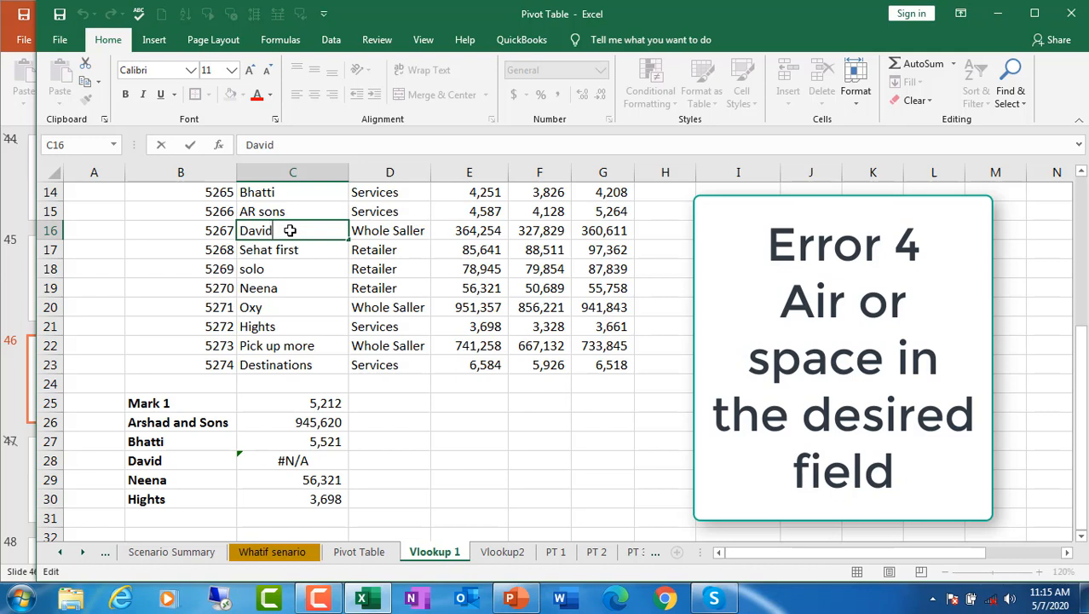
- Remove the trailing space from the company name in B28
left_click(183, 458)
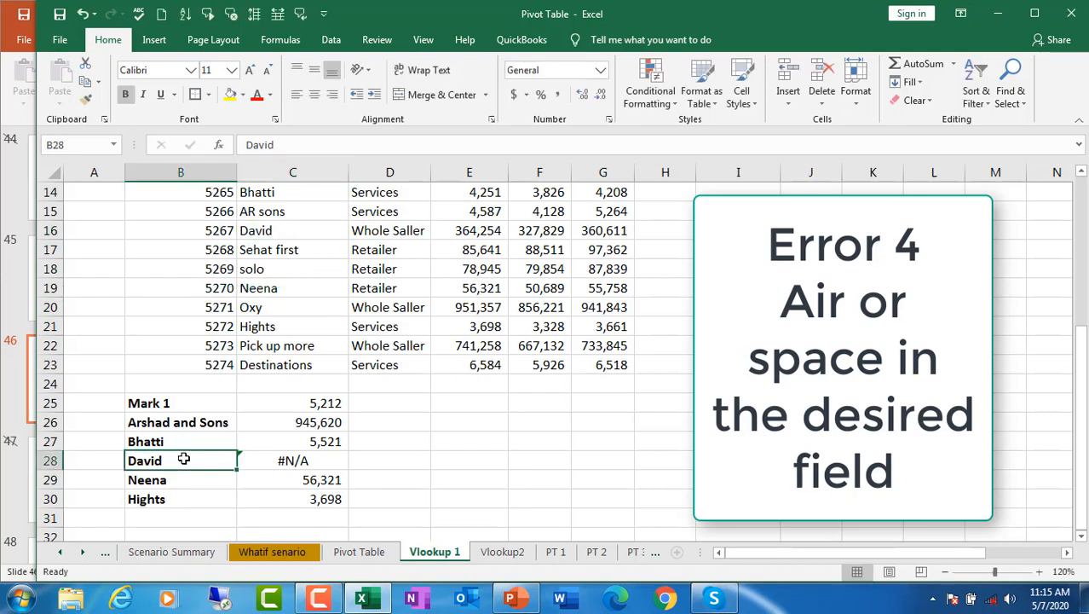
double_click(183, 459)
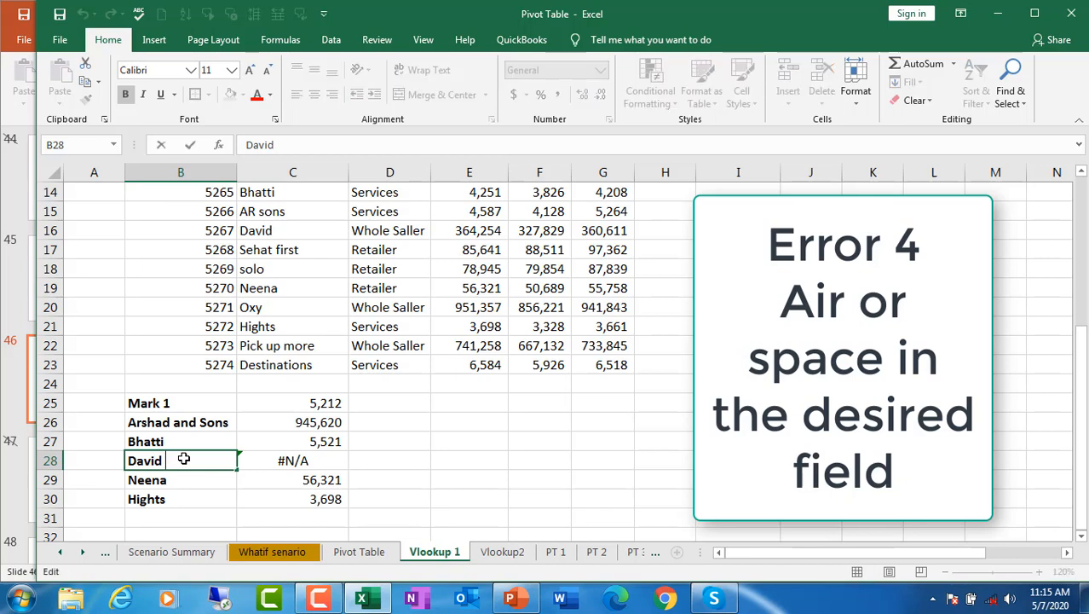
key("BackSpace")
key("Return")
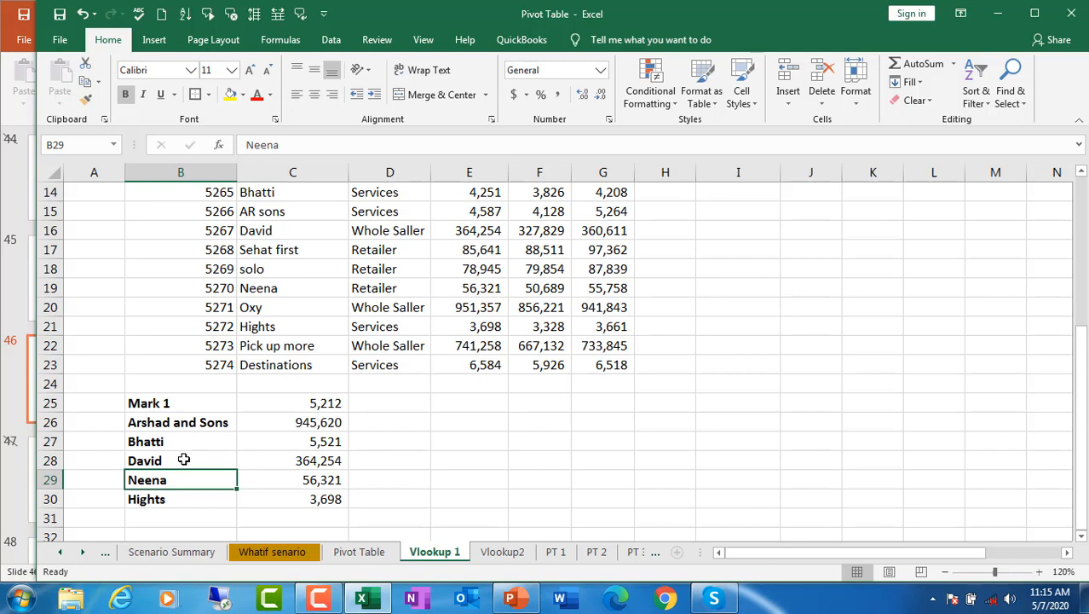
- Highlight duplicate values in the Company column, C3:C23, with a light red fill using conditional formatting
left_click(162, 442)
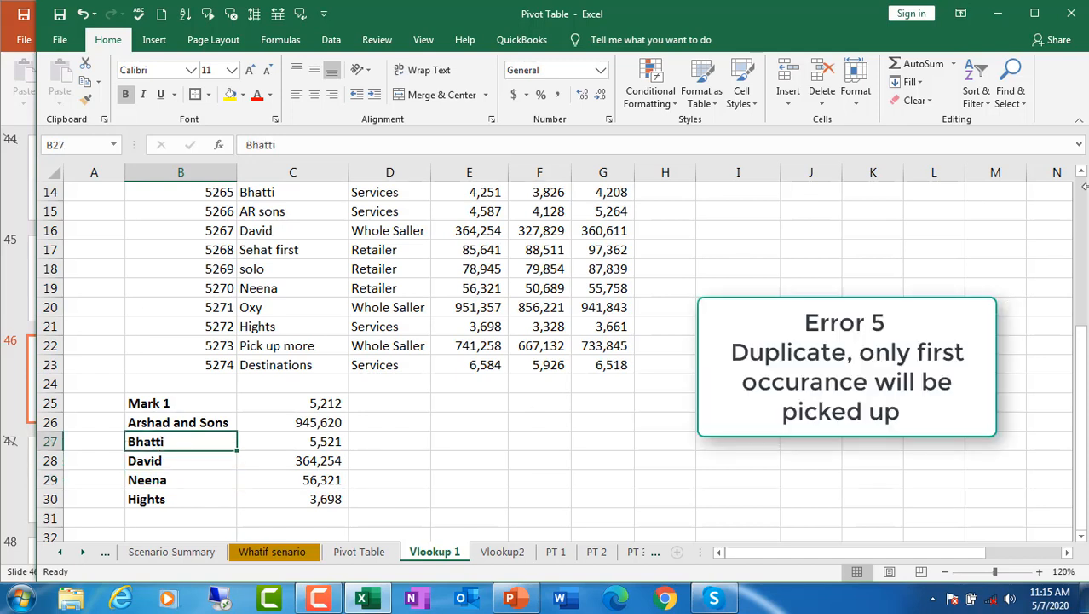
left_click_drag(1082, 174, 1081, 174)
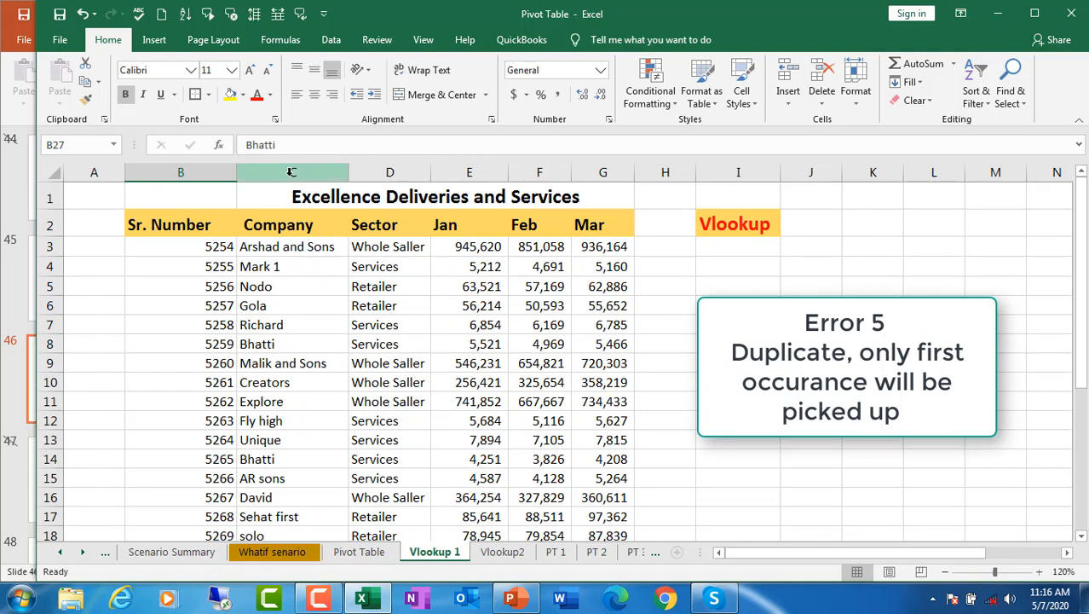
left_click(283, 246)
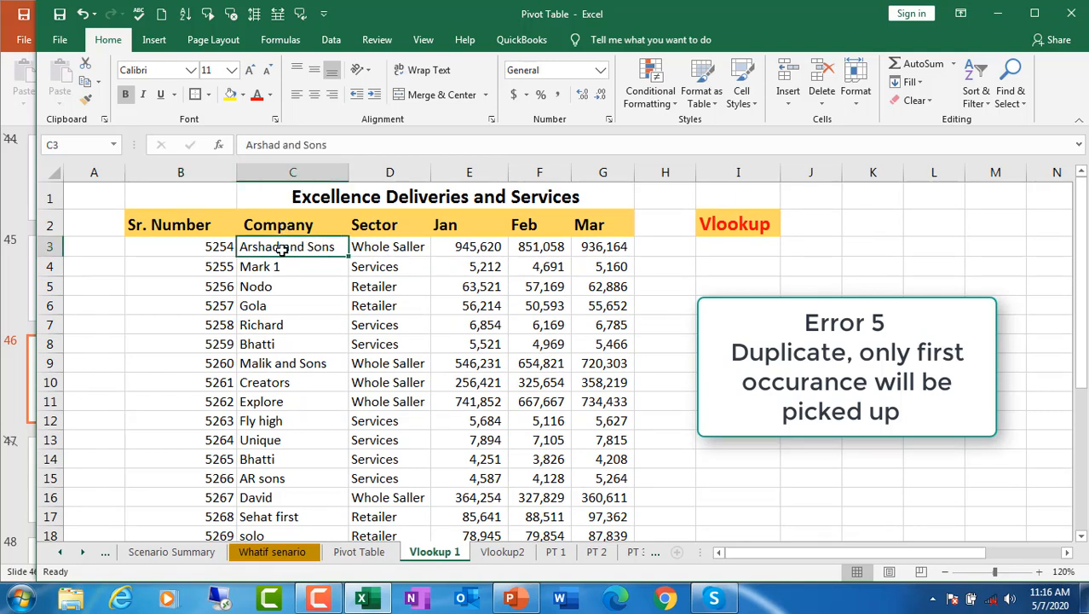
left_click_drag(283, 247, 296, 505)
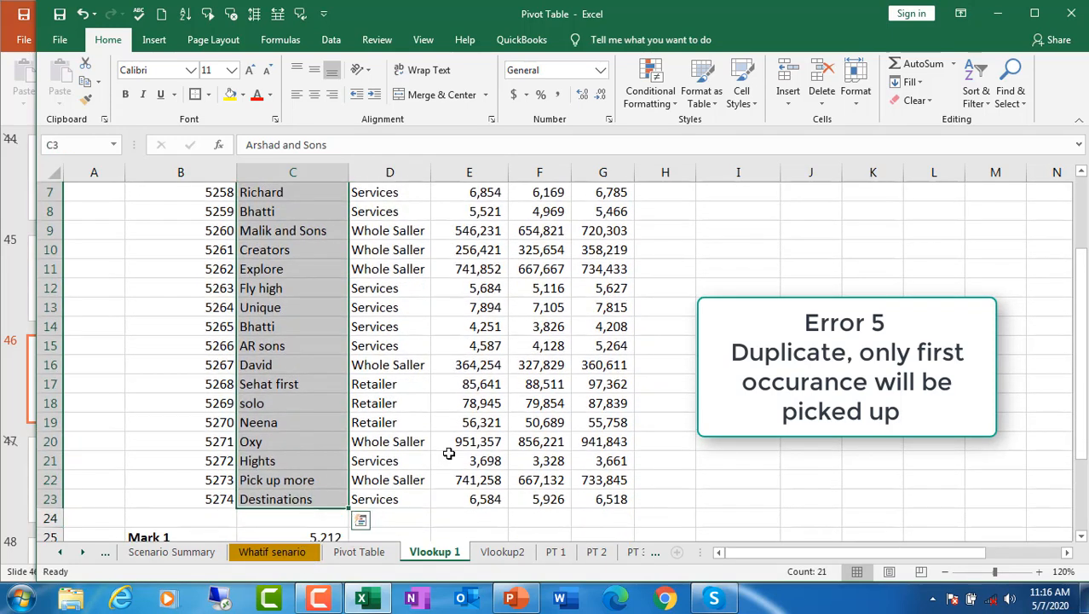
left_click(654, 94)
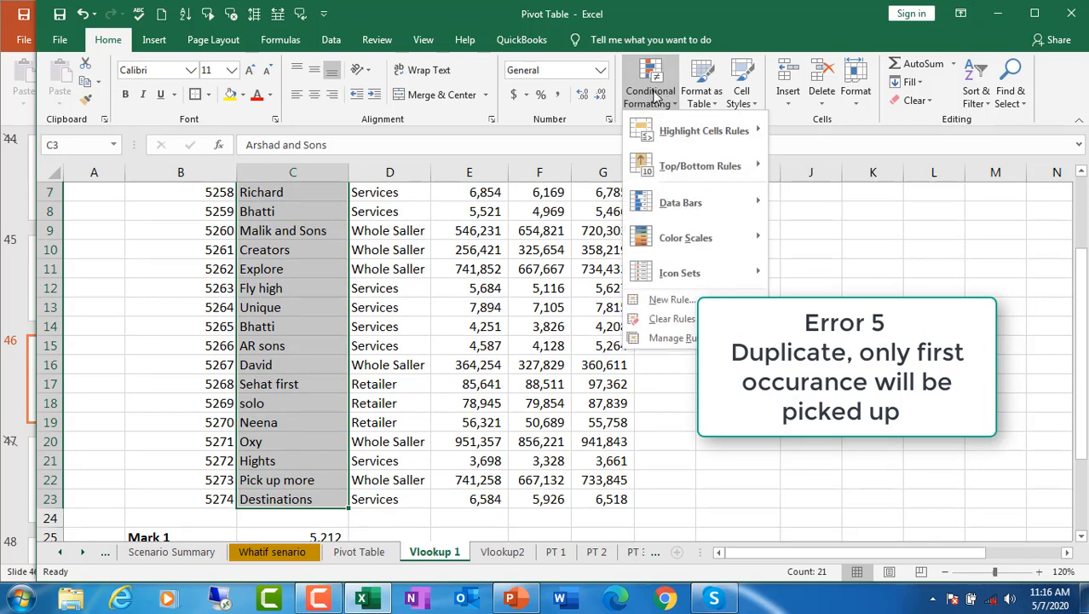
mouse_move(700, 136)
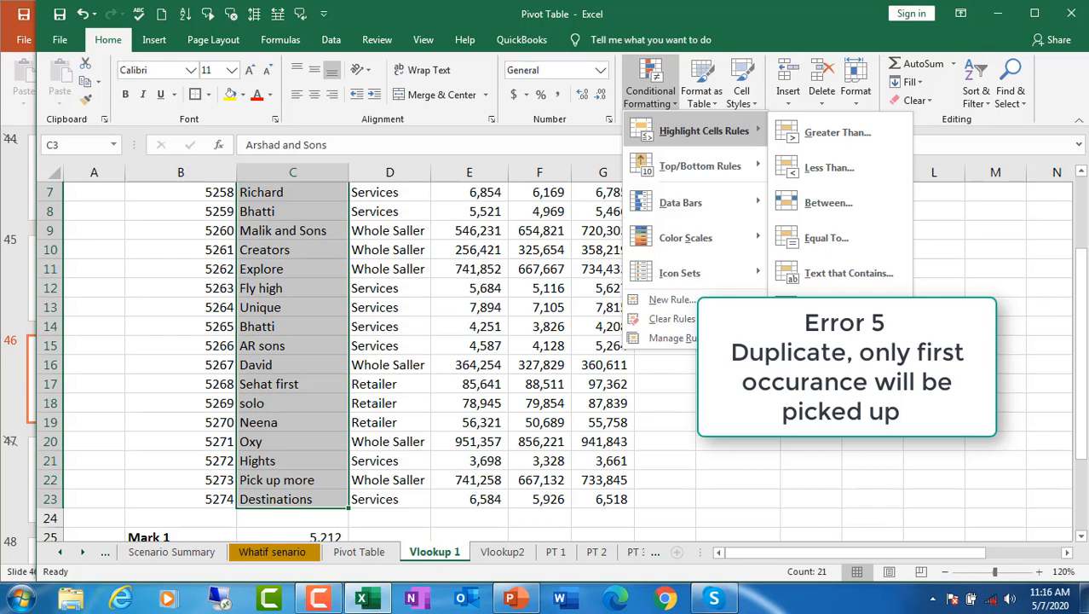
left_click(840, 343)
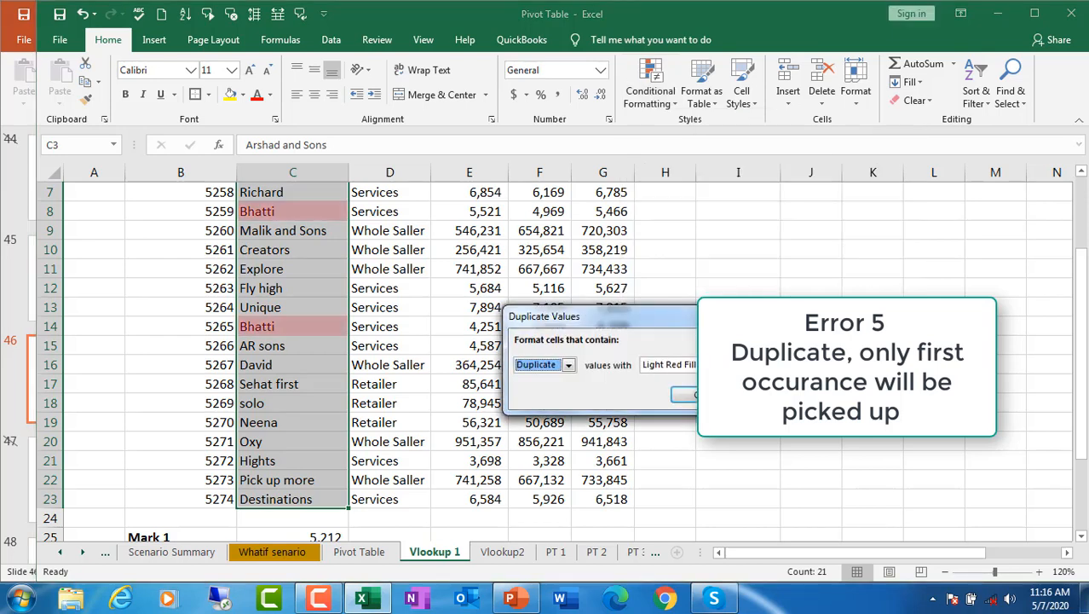
left_click(687, 401)
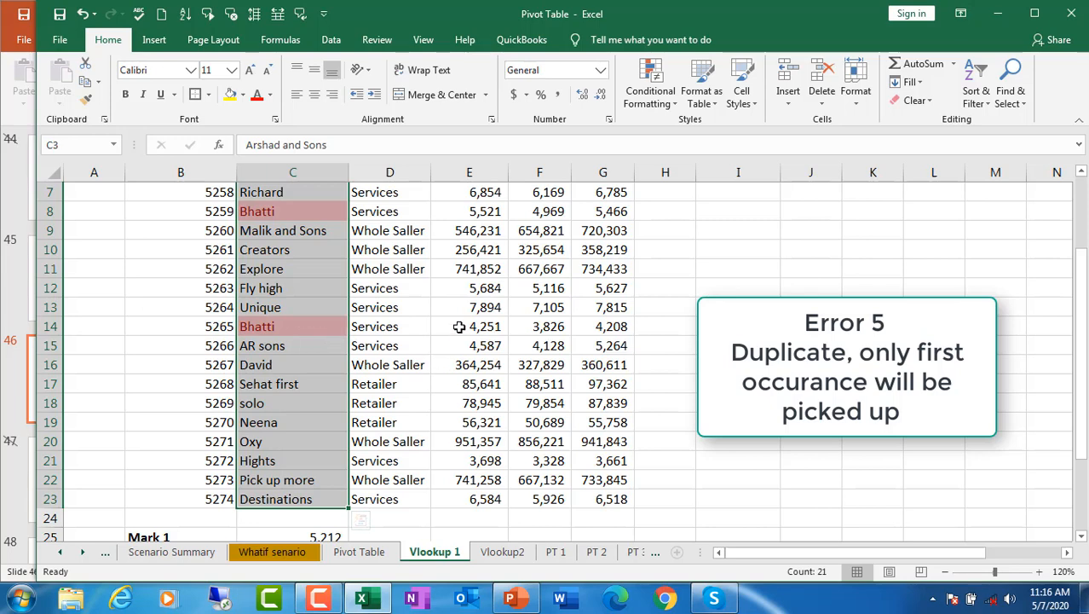
- Compare the January figures of the highlighted duplicate companies in rows 8 and 14 with the lookup result in C27
left_click(1081, 537)
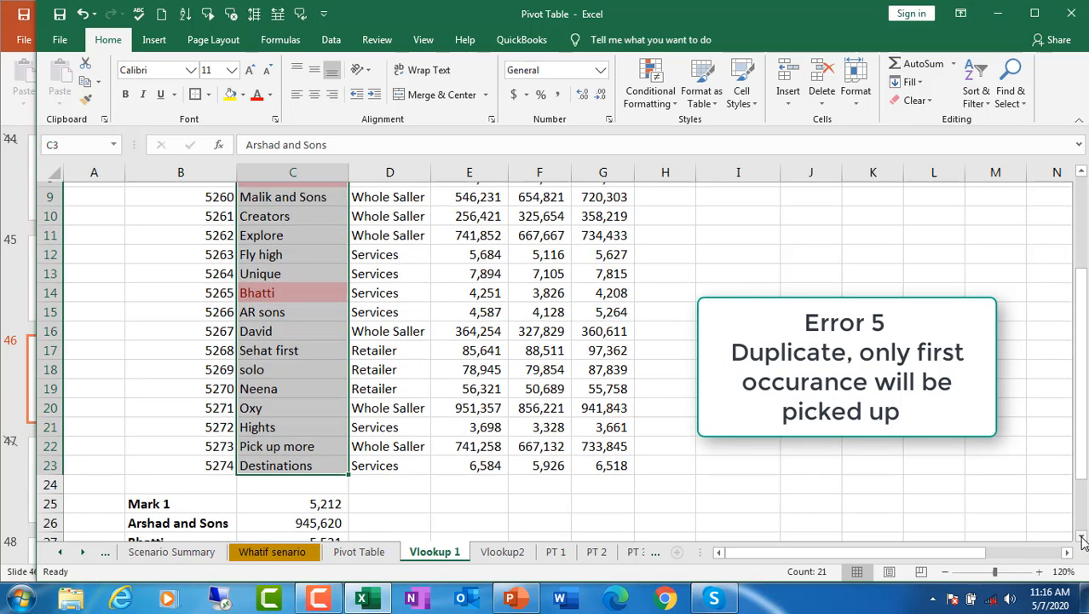
left_click(1081, 539)
left_click(1081, 539)
left_click(1081, 539)
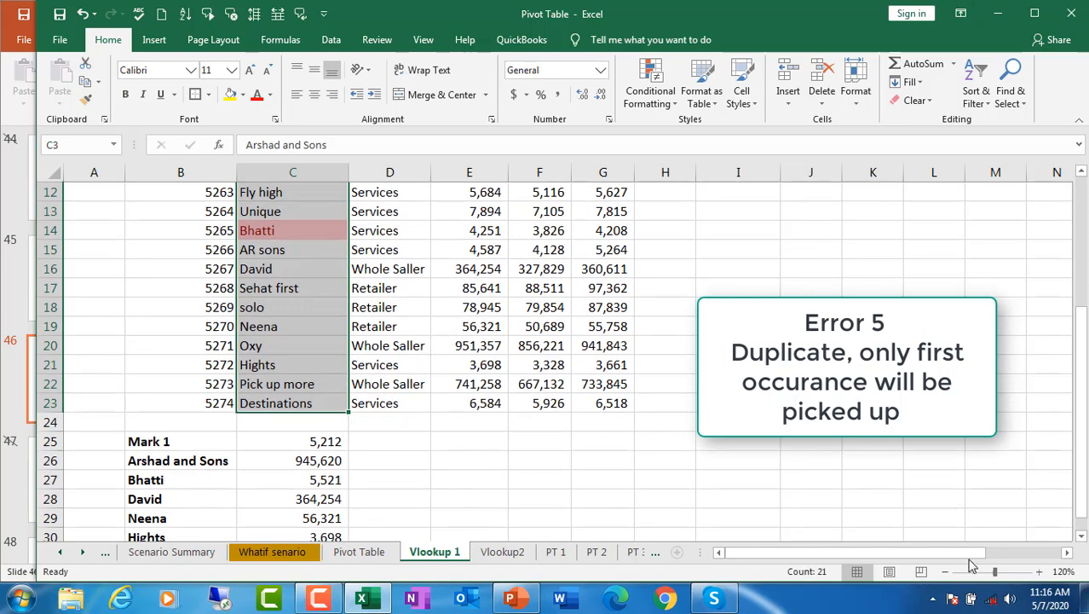
left_click(1039, 571)
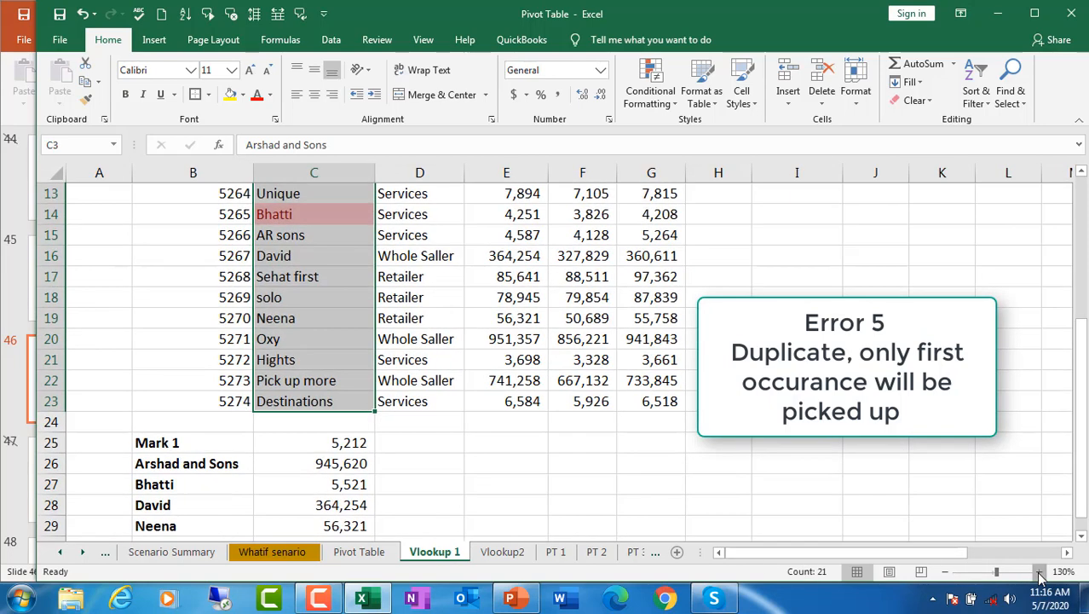
left_click(1039, 571)
left_click(1080, 175)
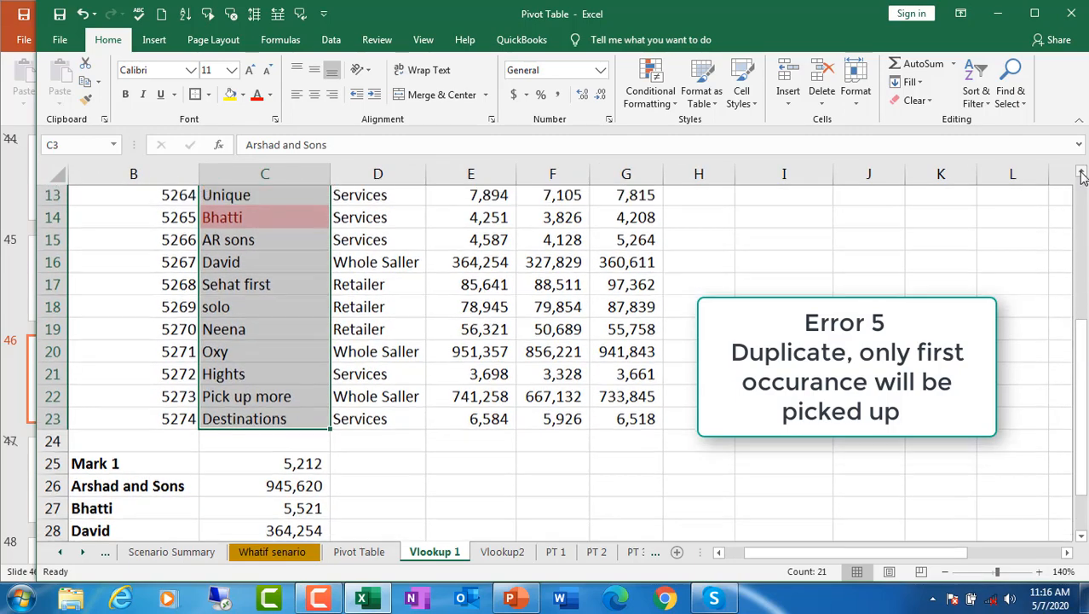
scroll(1011, 178, "up", 3)
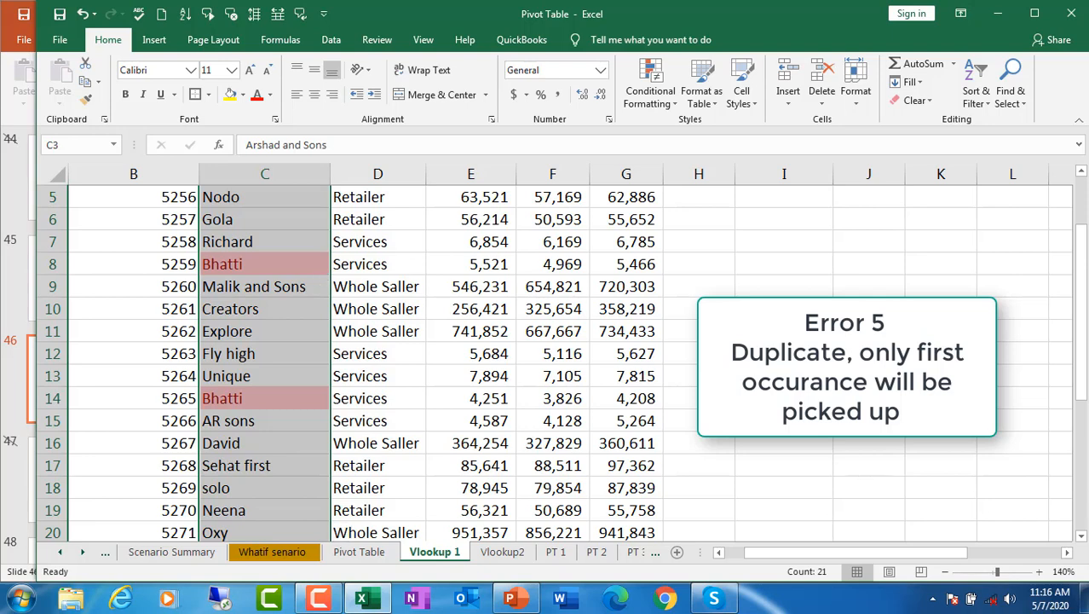
left_click_drag(1080, 539, 1079, 540)
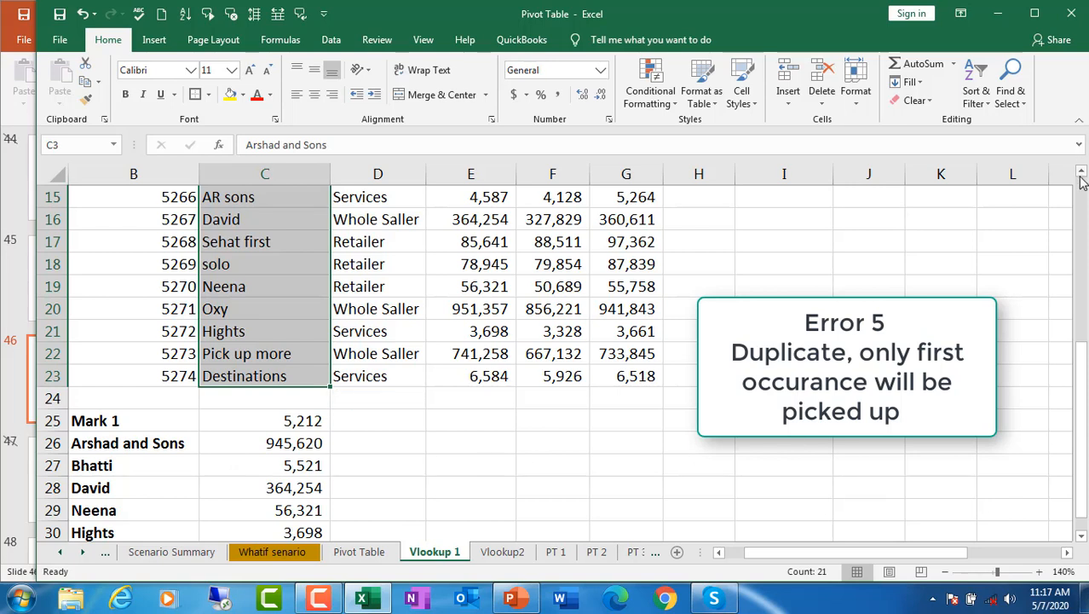
scroll(1080, 177, "up", 3)
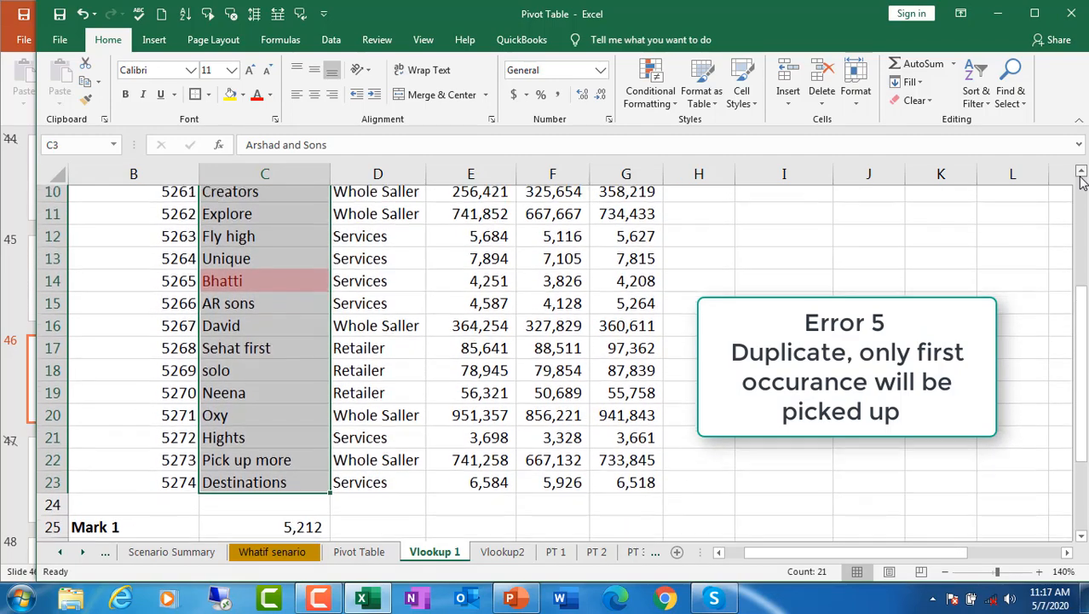
scroll(1080, 177, "up", 5)
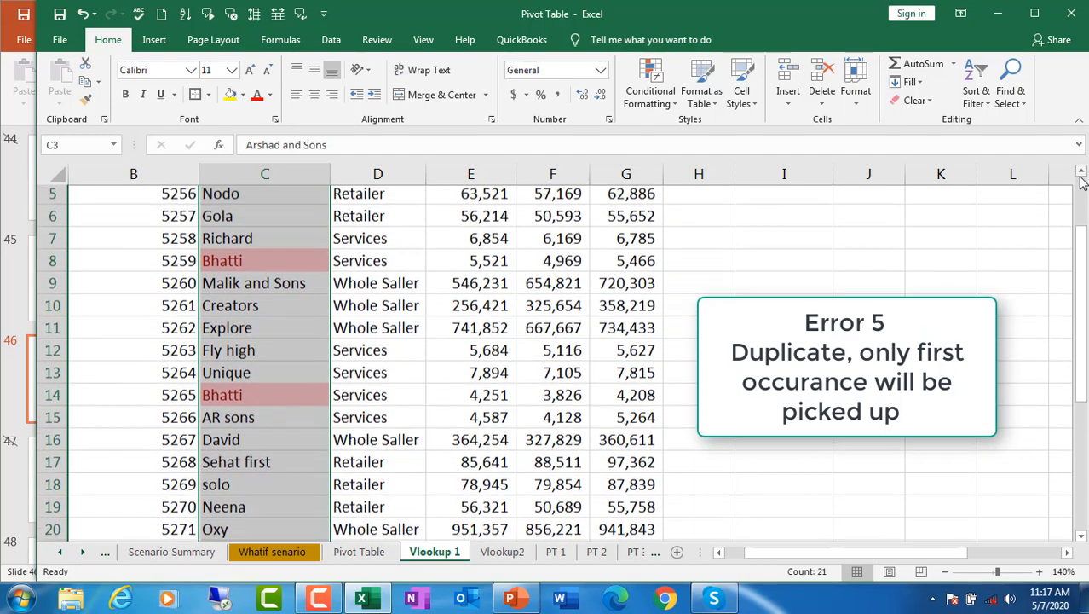
scroll(1081, 179, "up", 2)
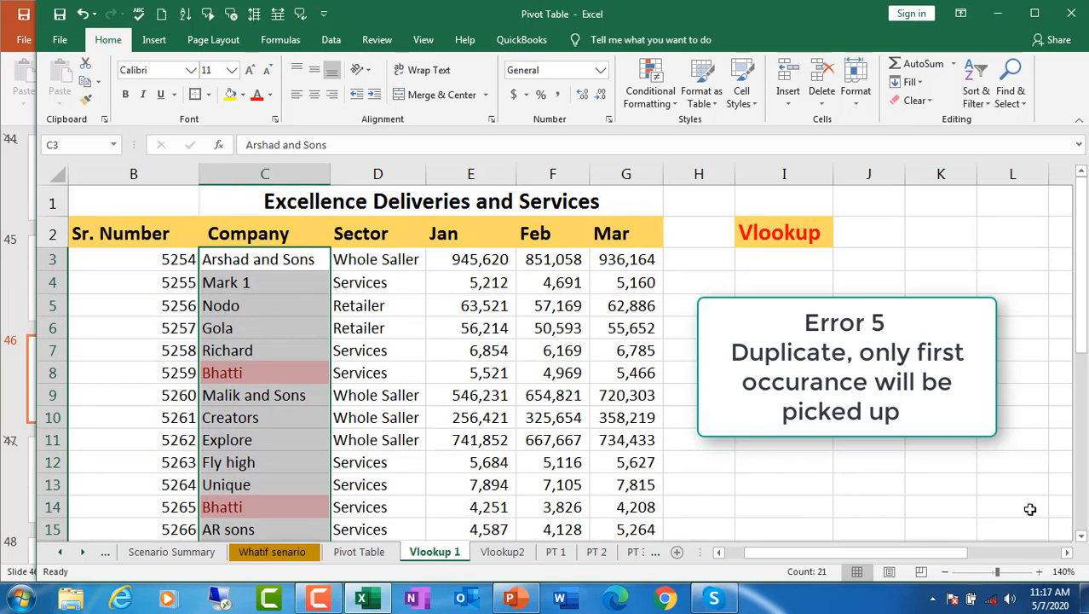
left_click(1082, 540)
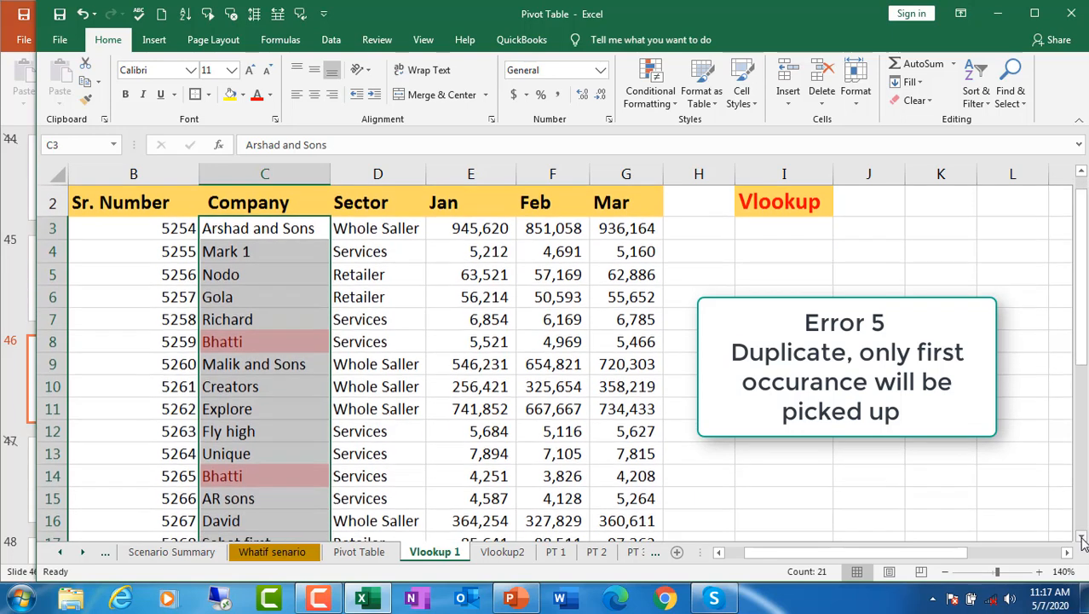
left_click(1082, 540)
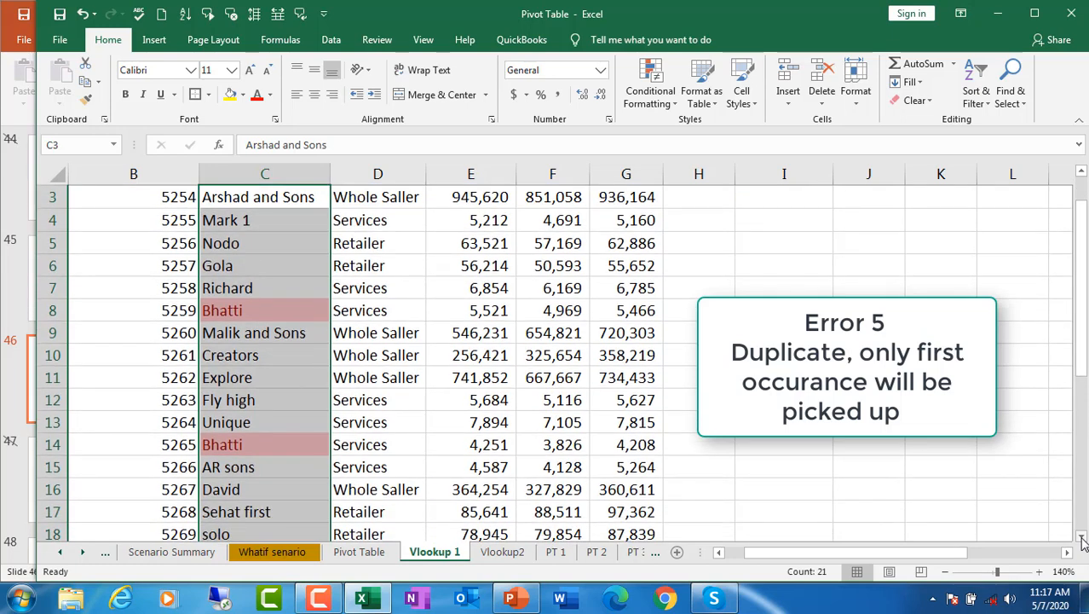
left_click(1082, 540)
left_click(1082, 539)
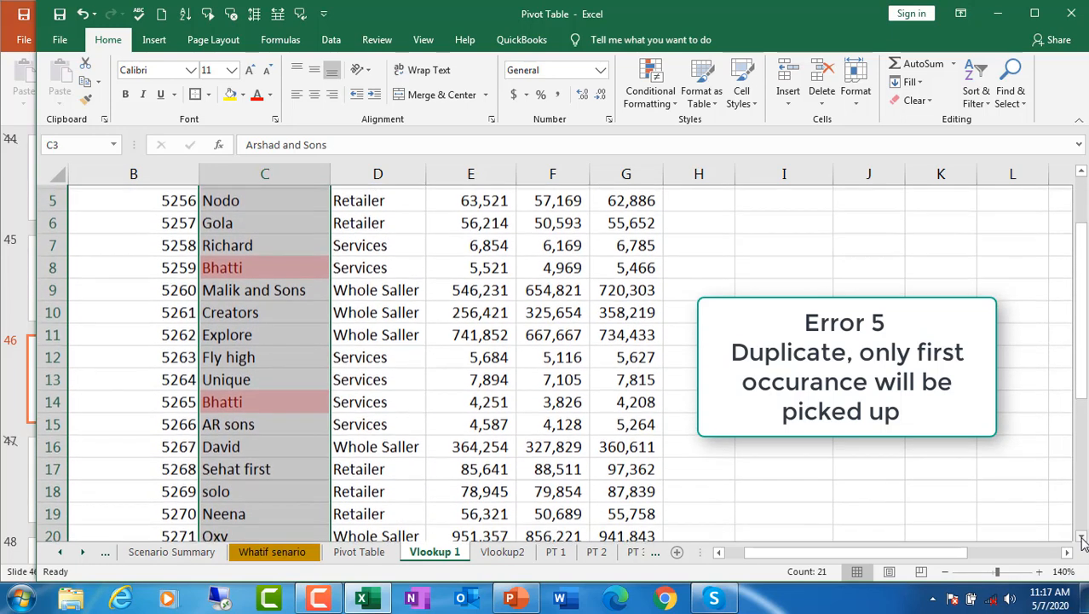
left_click(1082, 539)
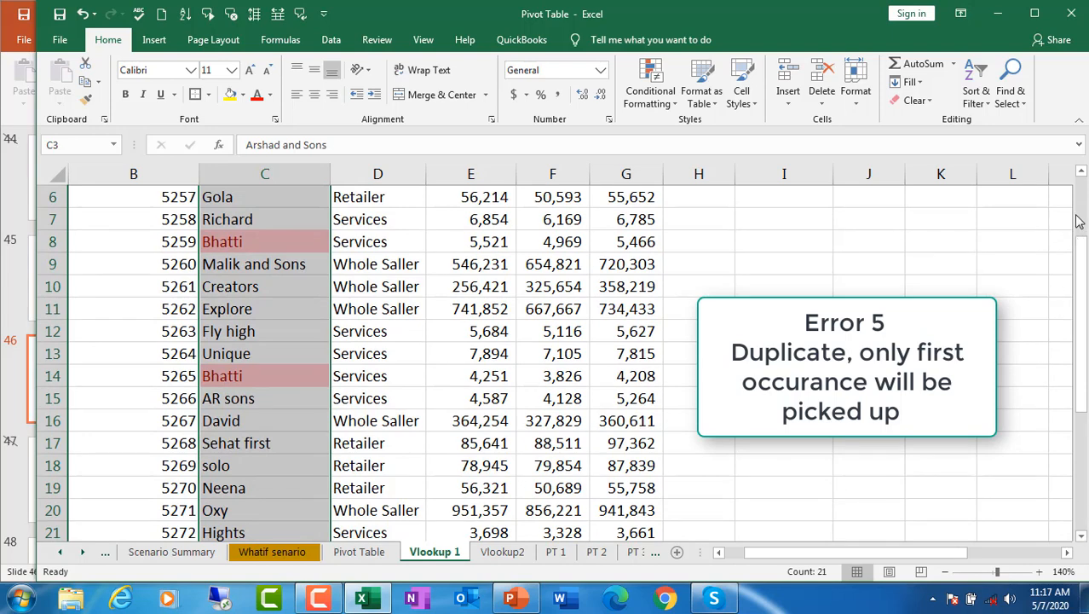
left_click(1080, 173)
left_click(1080, 173)
left_click(1081, 173)
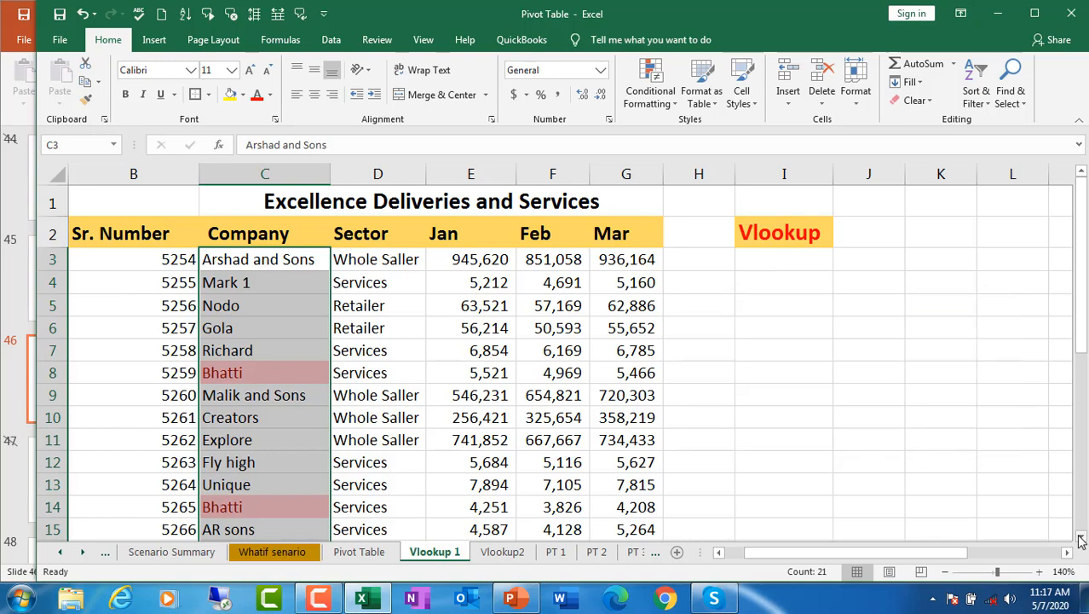
- Look through the table's Company column for the name entered in B31
left_click_drag(1081, 540, 1081, 540)
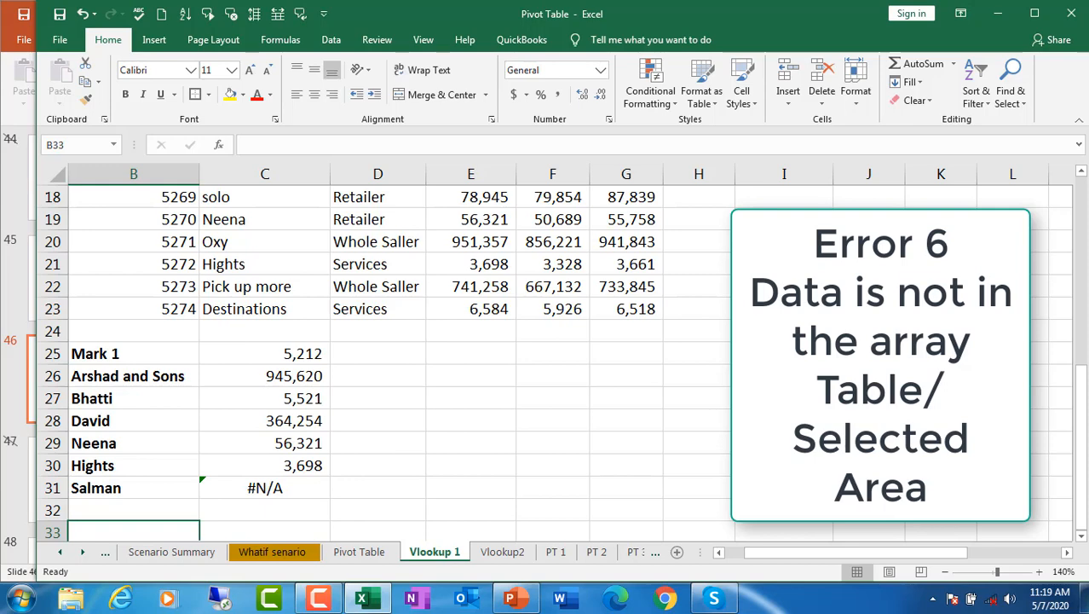
left_click(1082, 174)
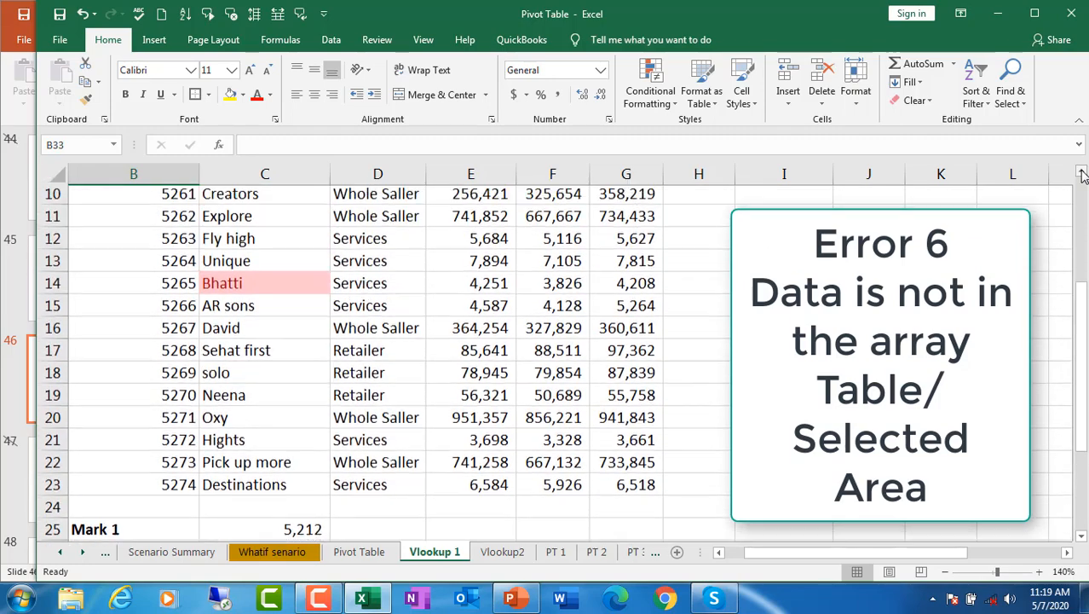
left_click(1082, 174)
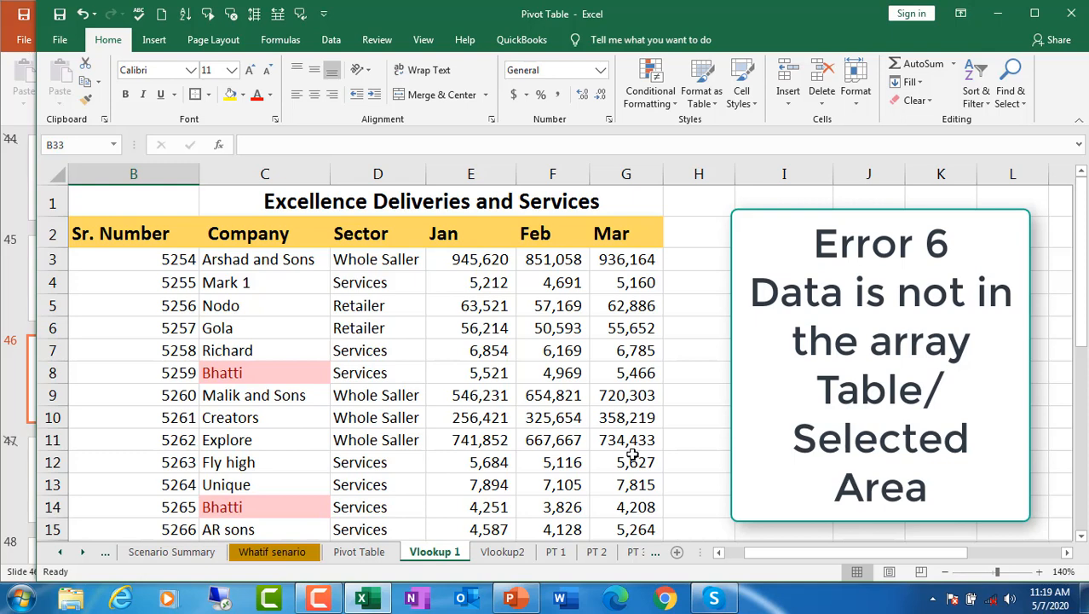
scroll(1082, 539, "down", 8)
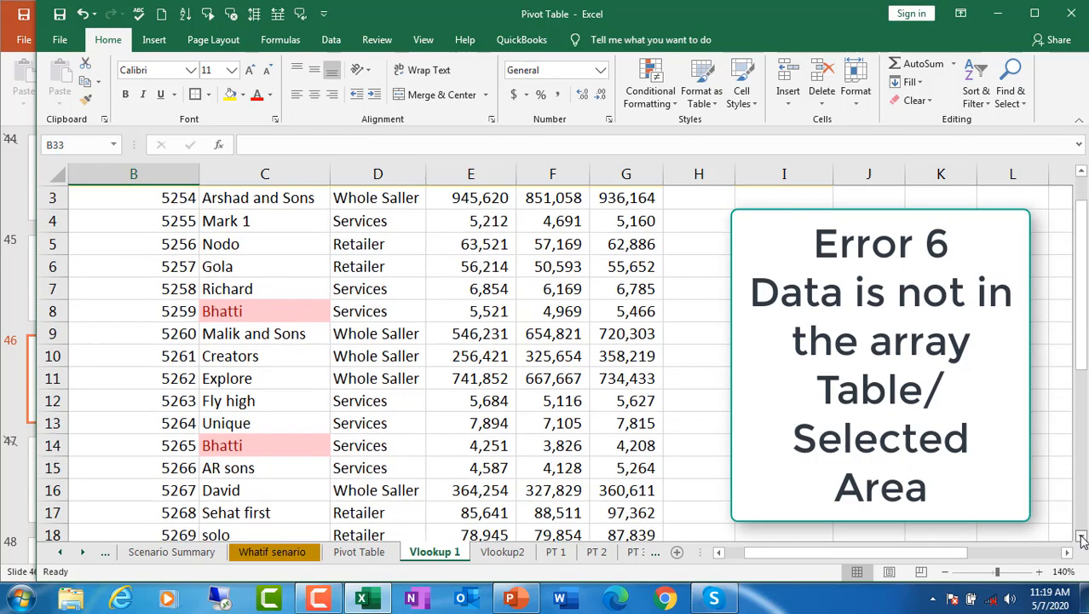
scroll(1081, 539, "down", 8)
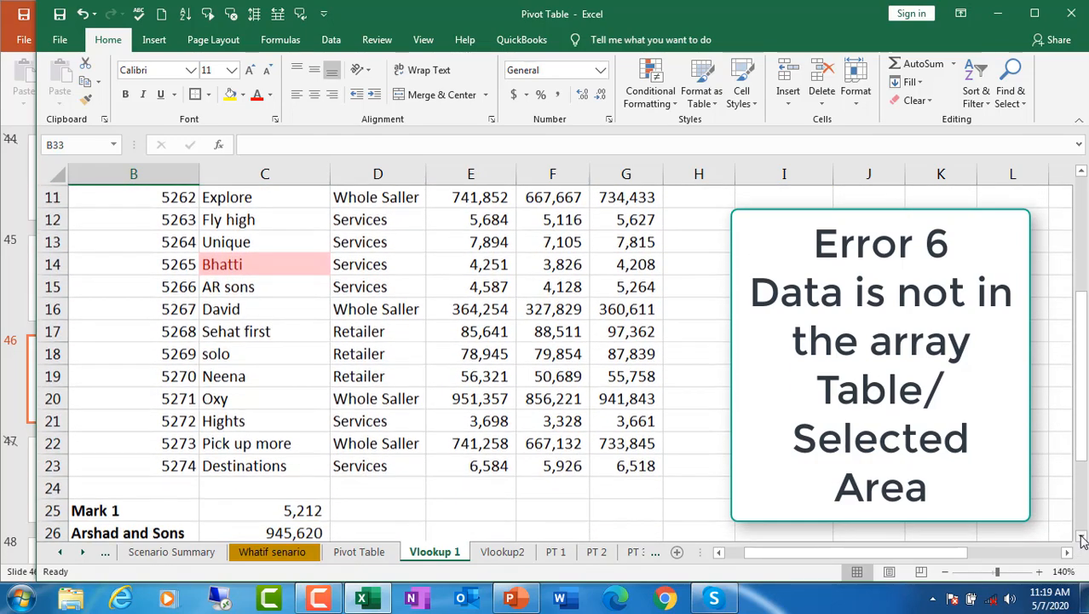
scroll(1082, 538, "down", 1)
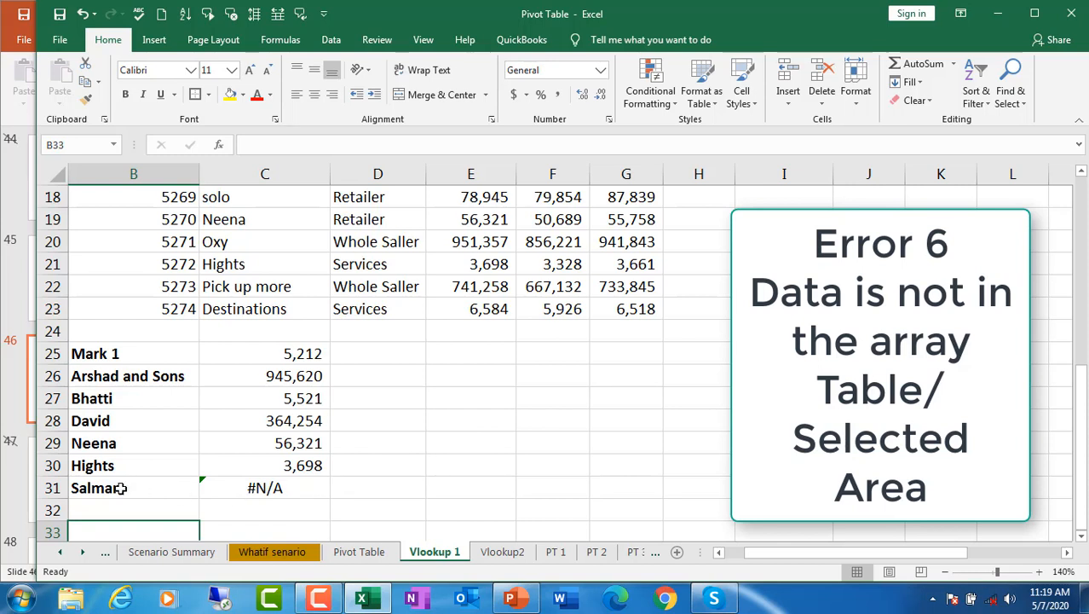
- Clear all contents and formatting from the unmatched lookup row, B31:C31
left_click_drag(100, 489, 252, 493)
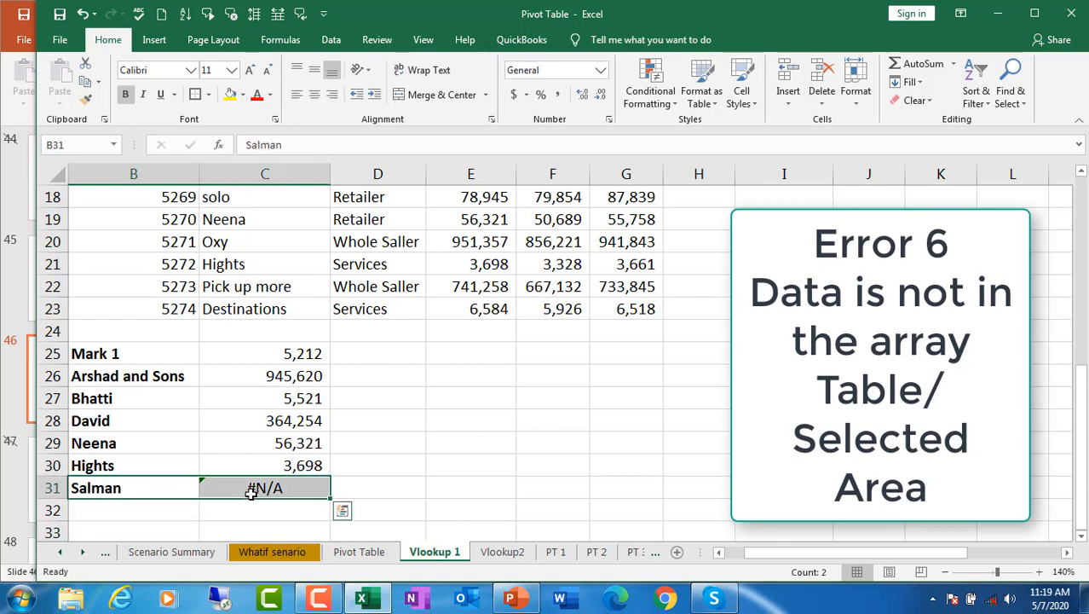
left_click(927, 102)
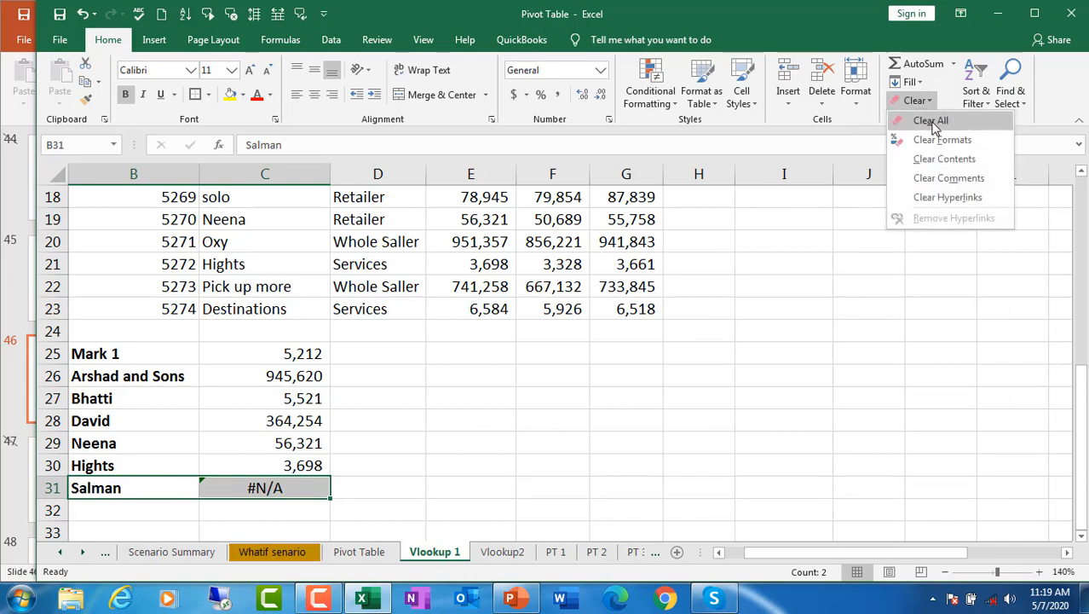
left_click(931, 120)
left_click(554, 359)
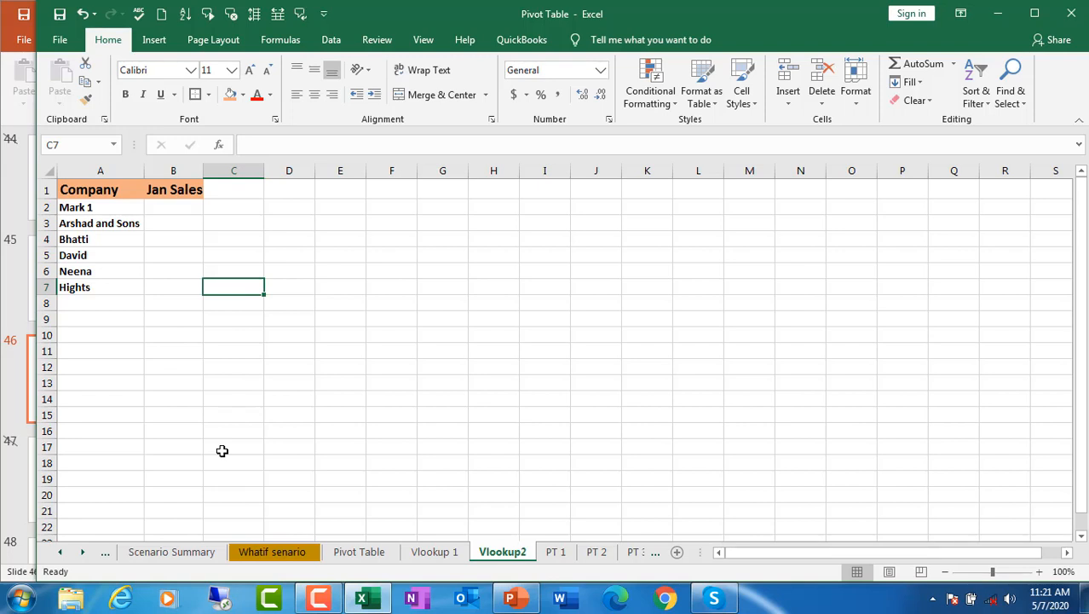
- Start a VLOOKUP formula in B2 with the company in A2 as the lookup value
left_click(181, 206)
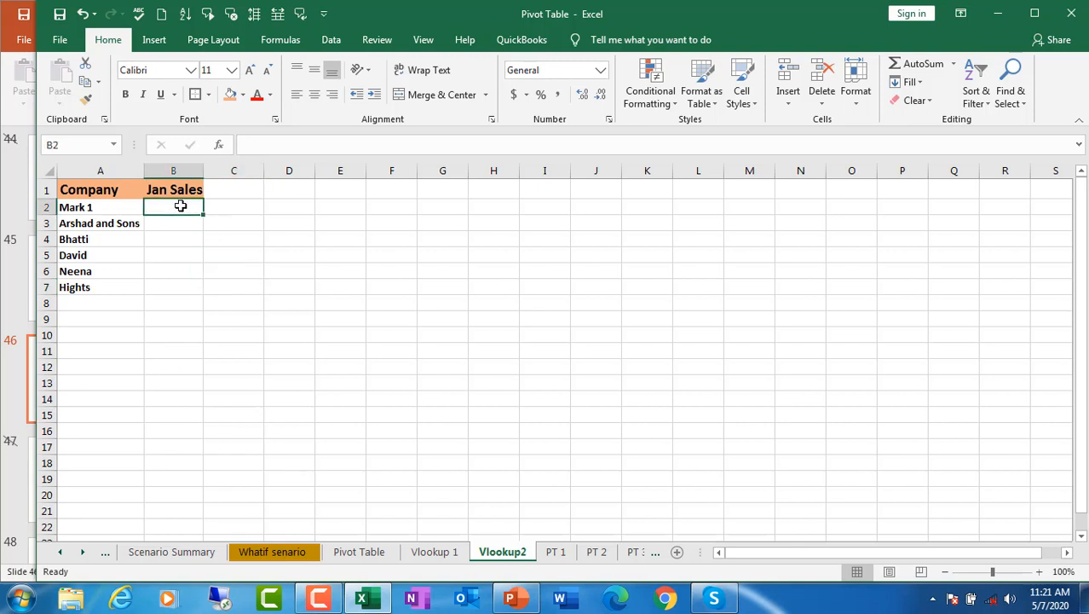
type("=")
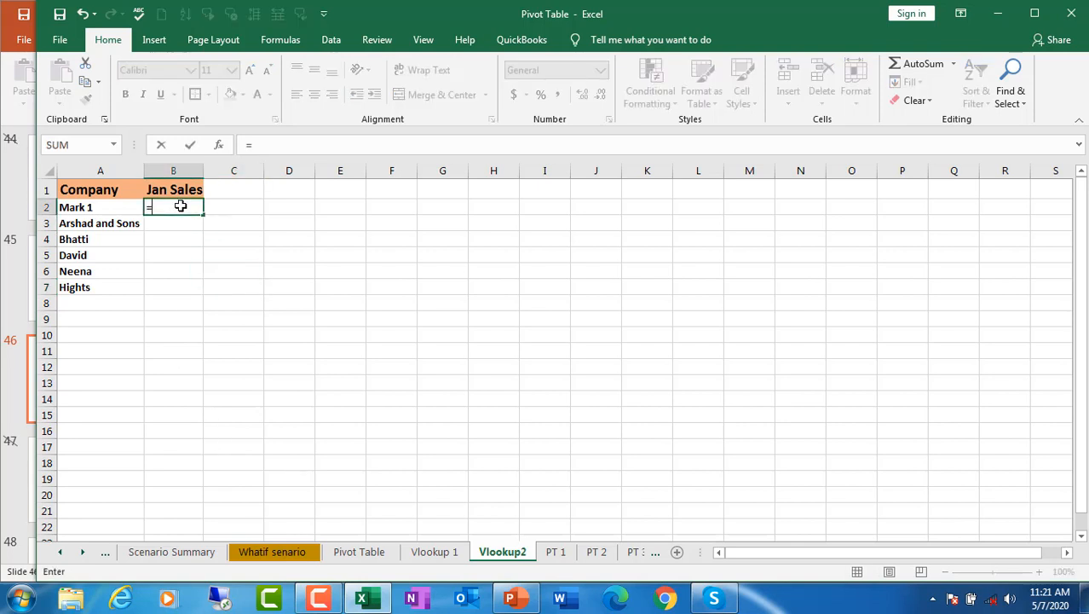
type("vl")
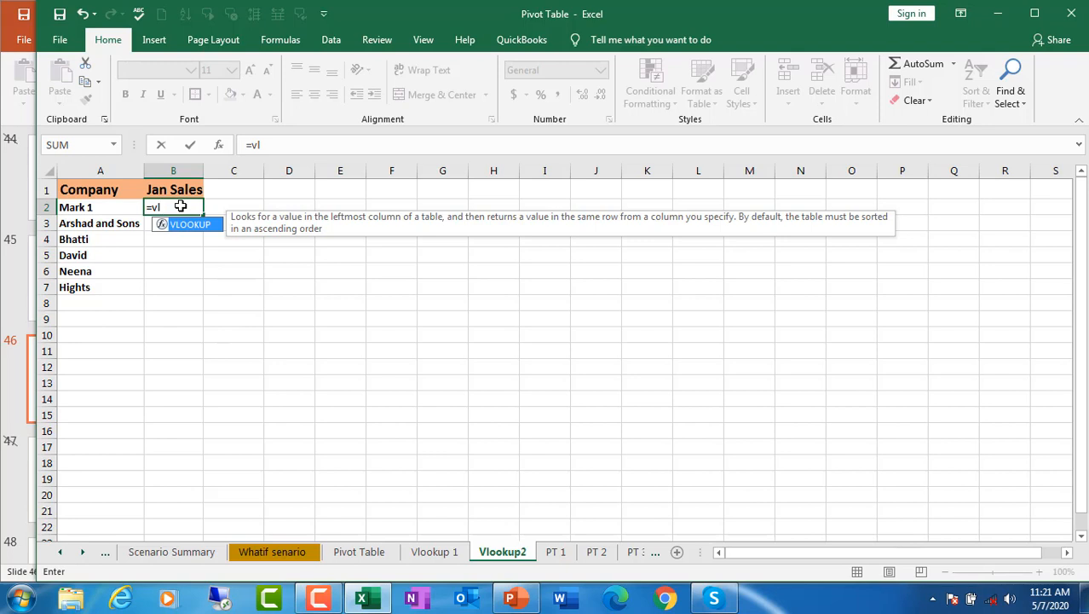
key("Tab")
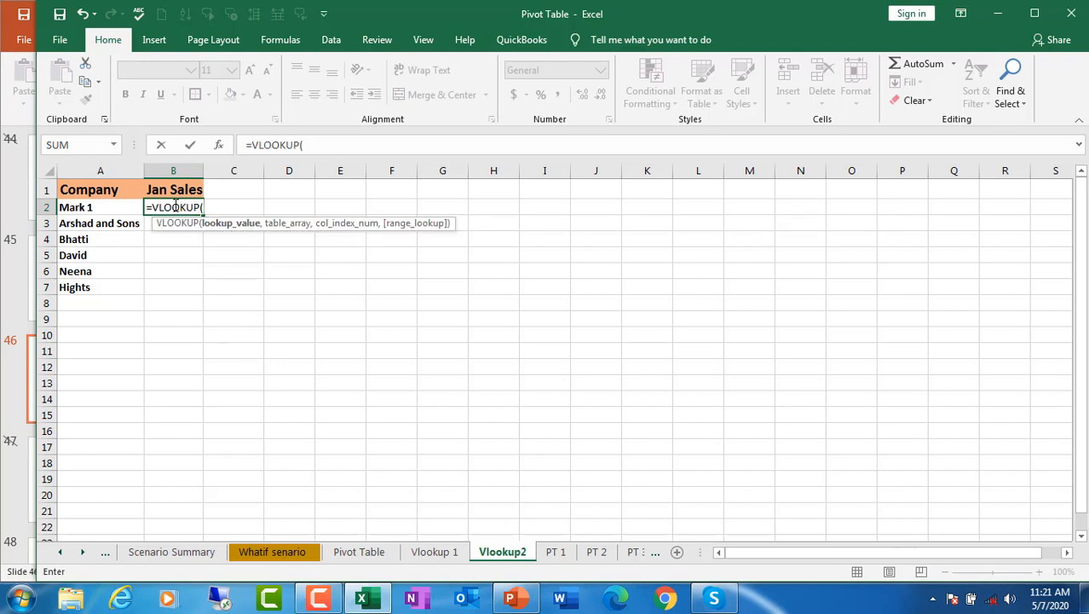
left_click(91, 208)
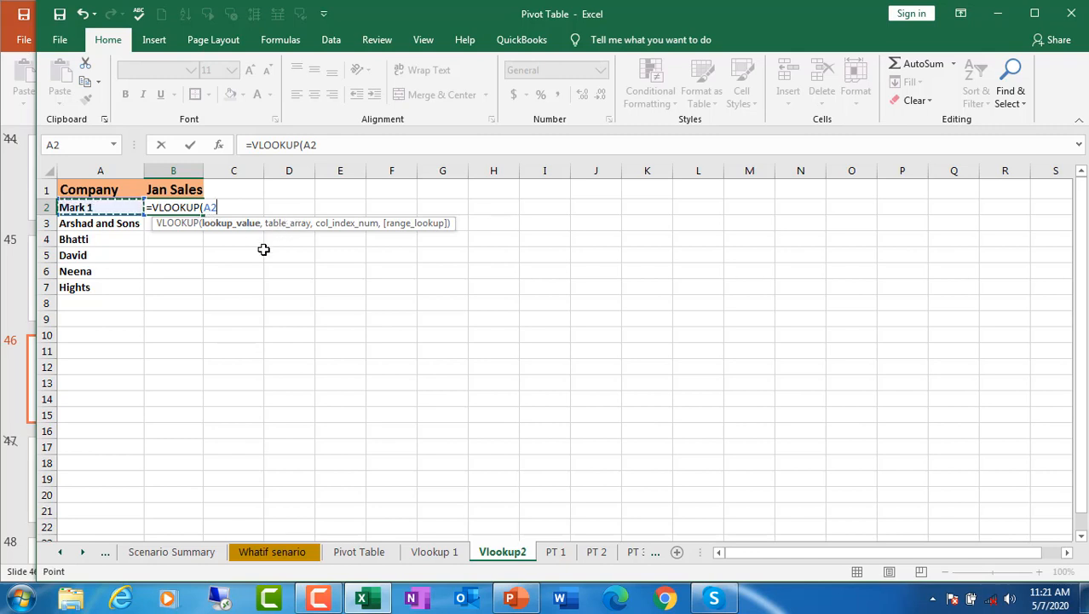
type(",")
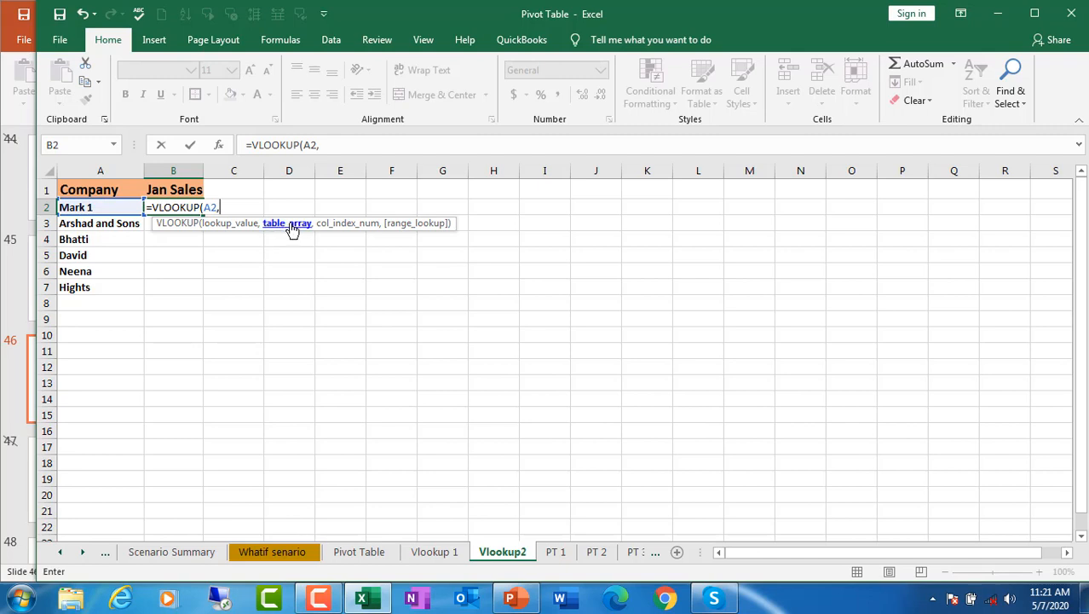
- Set the formula's table array to C3:G23 on the Vlookup 1 sheet
left_click(434, 552)
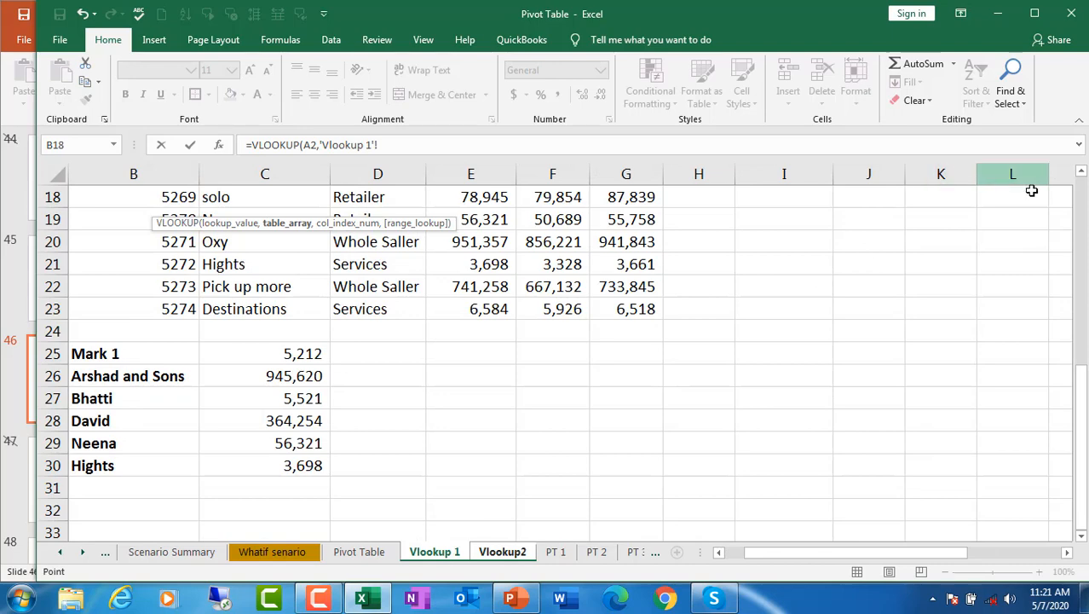
left_click(1081, 173)
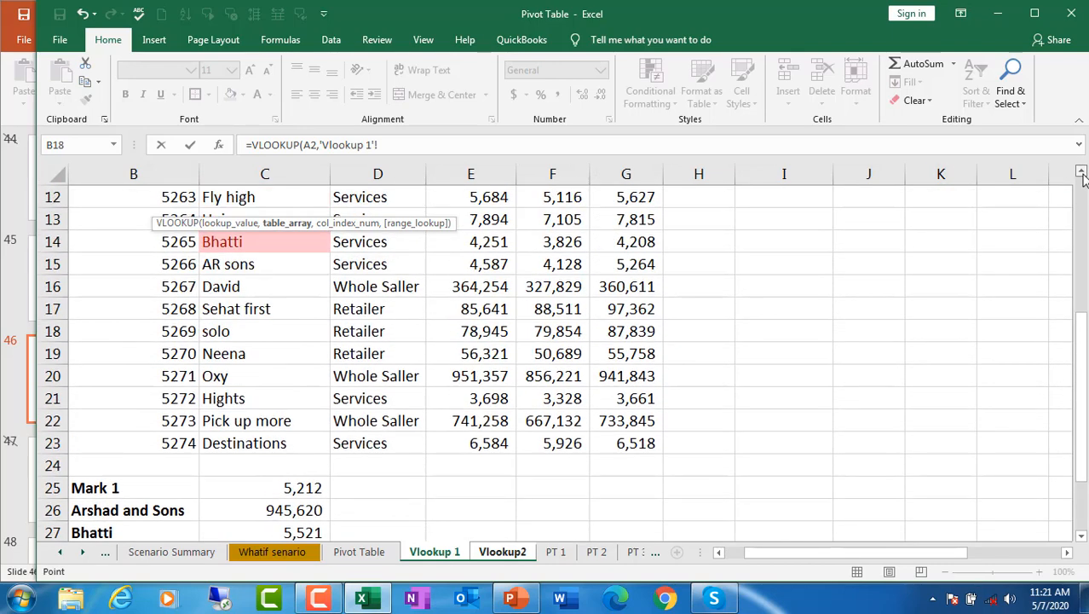
left_click(1081, 173)
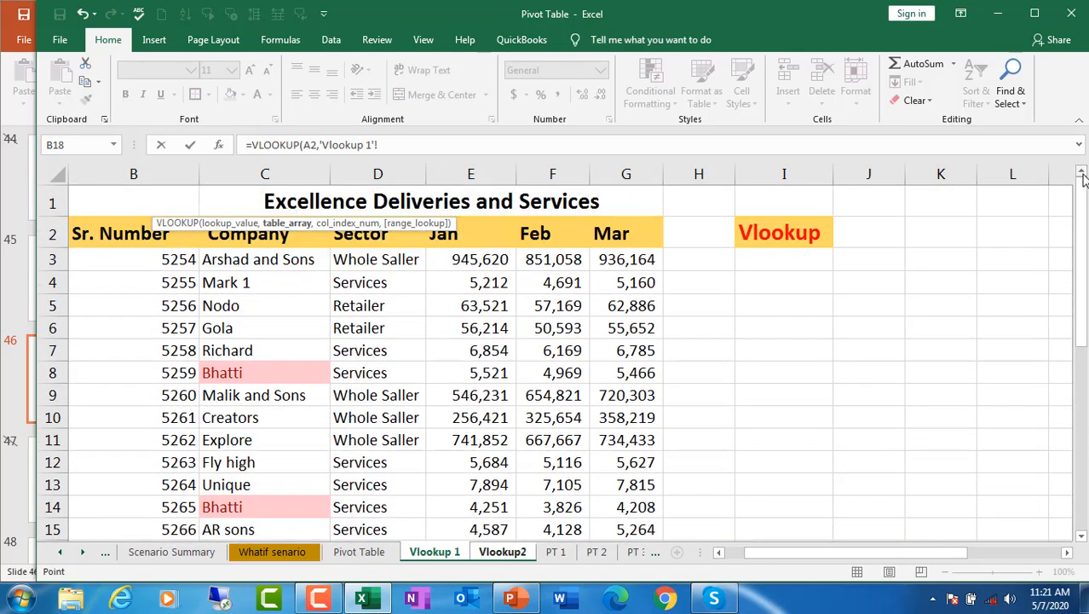
left_click(242, 262)
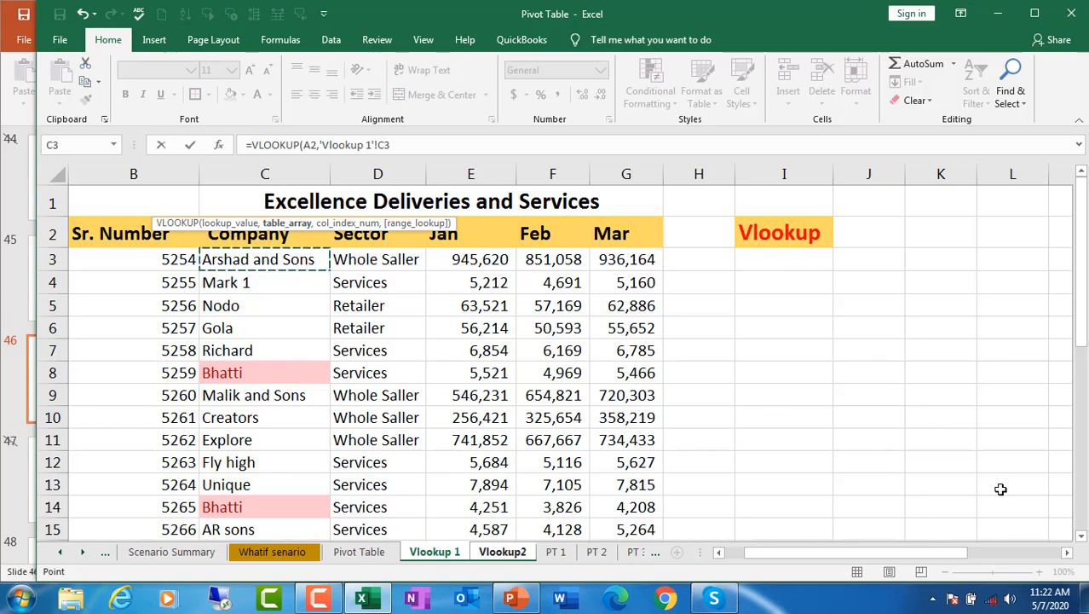
left_click(1083, 537)
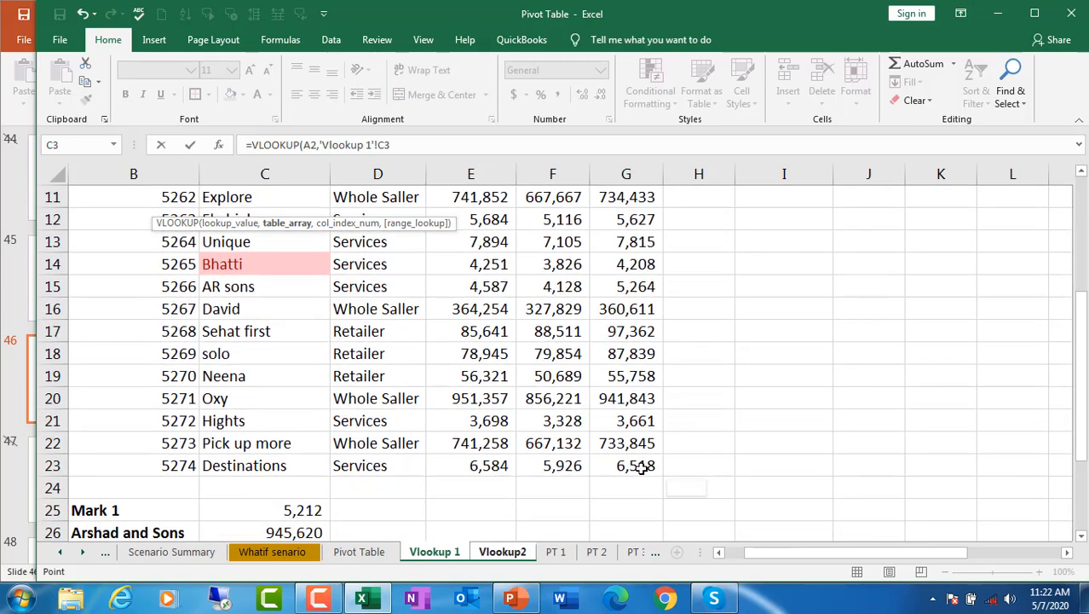
left_click(641, 466, "shift")
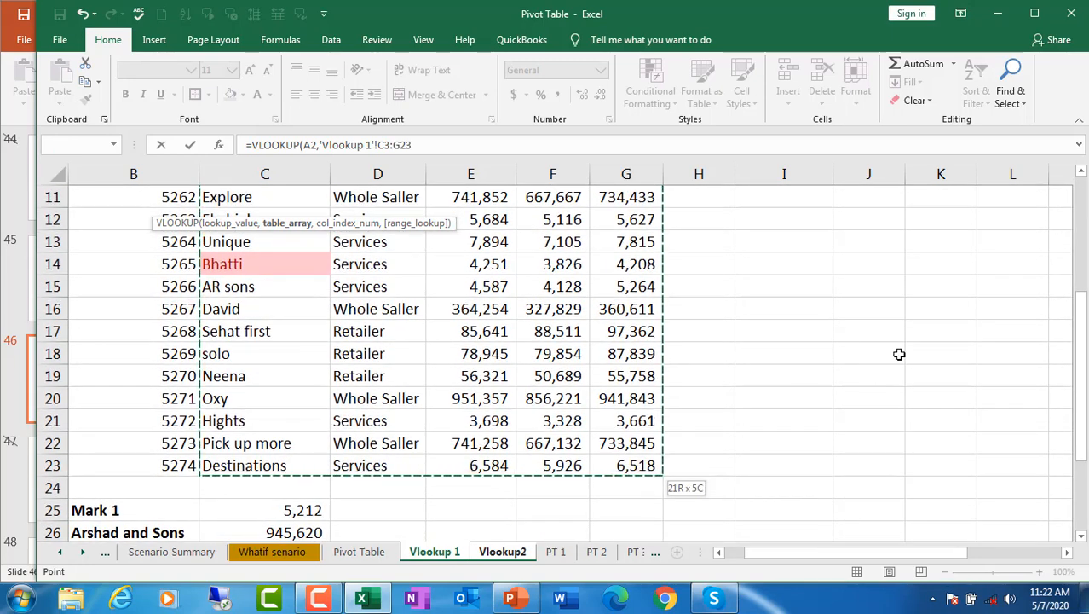
left_click(1080, 175)
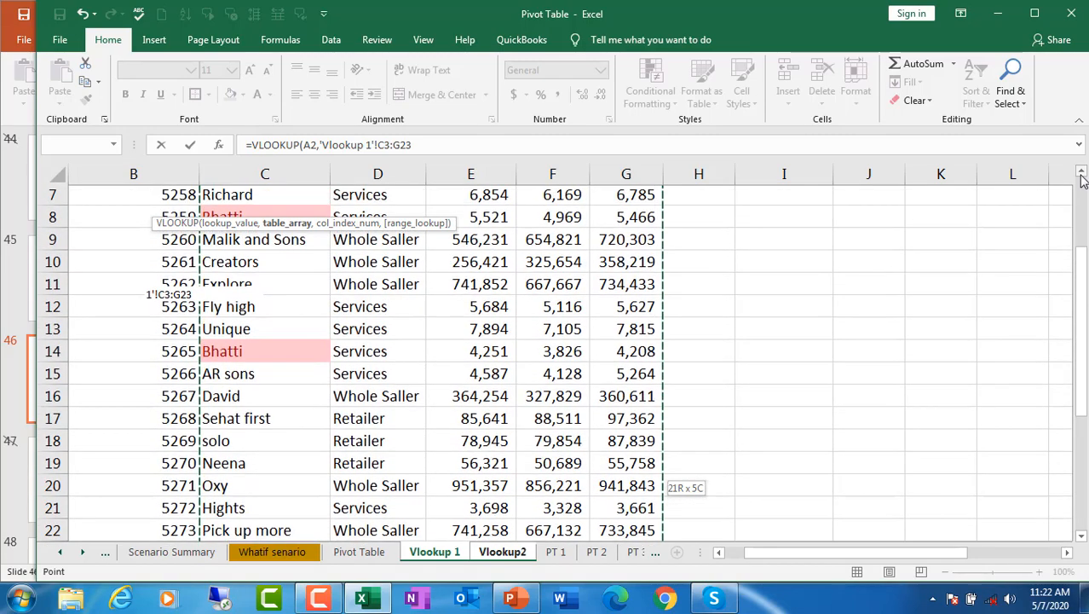
scroll(1081, 176, "up", 2)
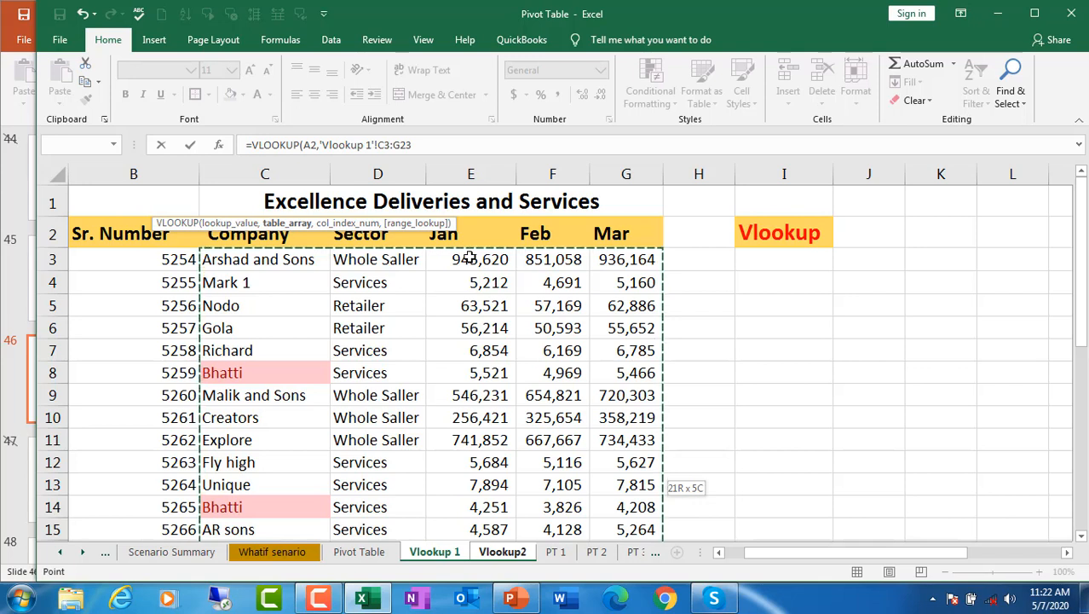
- Complete the B2 formula with column index 3 and FALSE for an exact match
type(",")
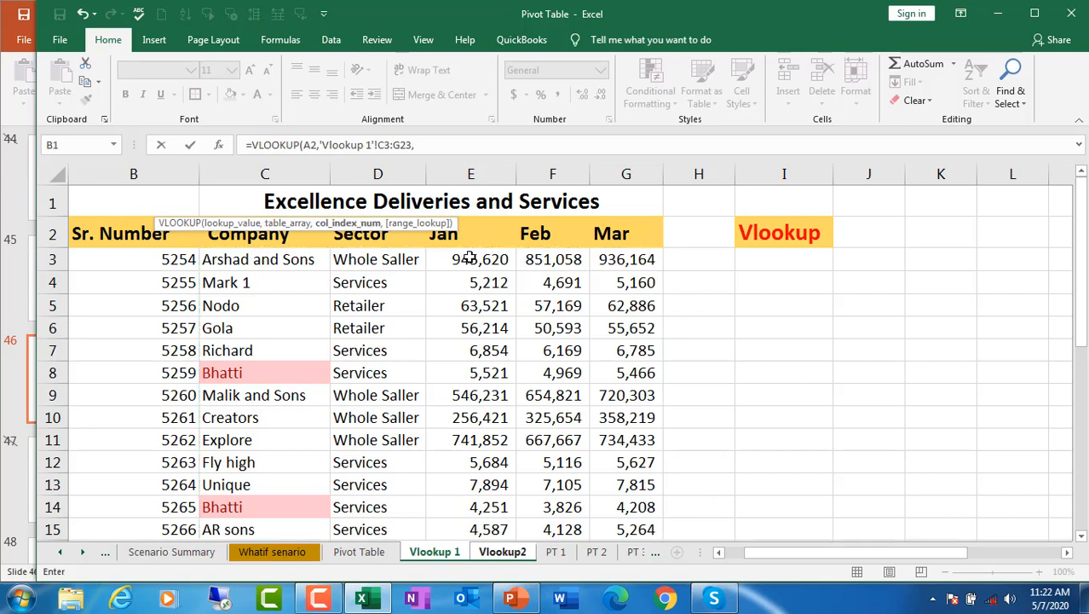
type("3,")
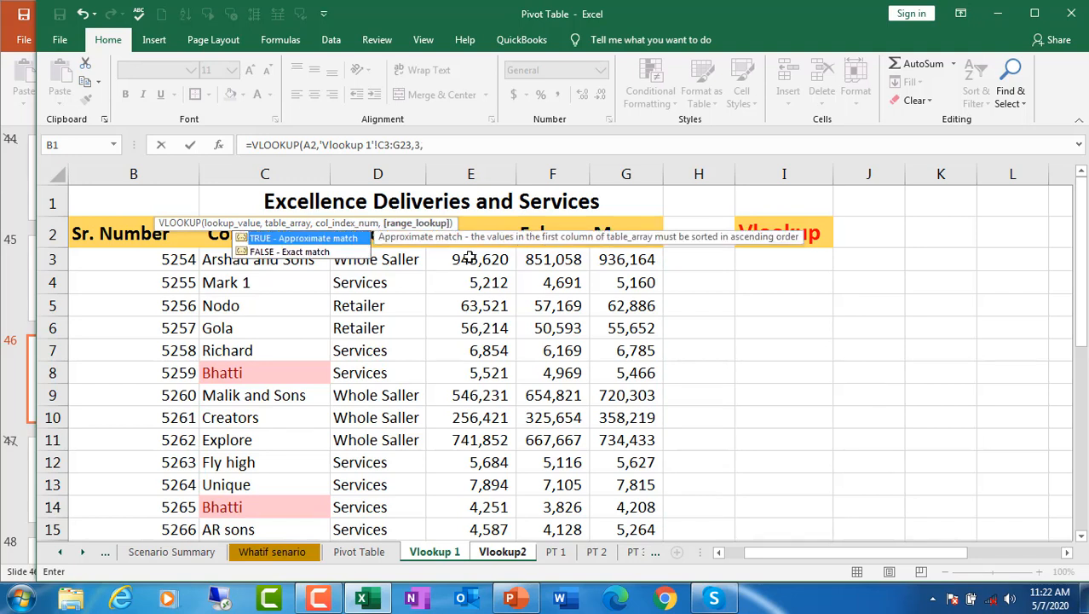
type("False)")
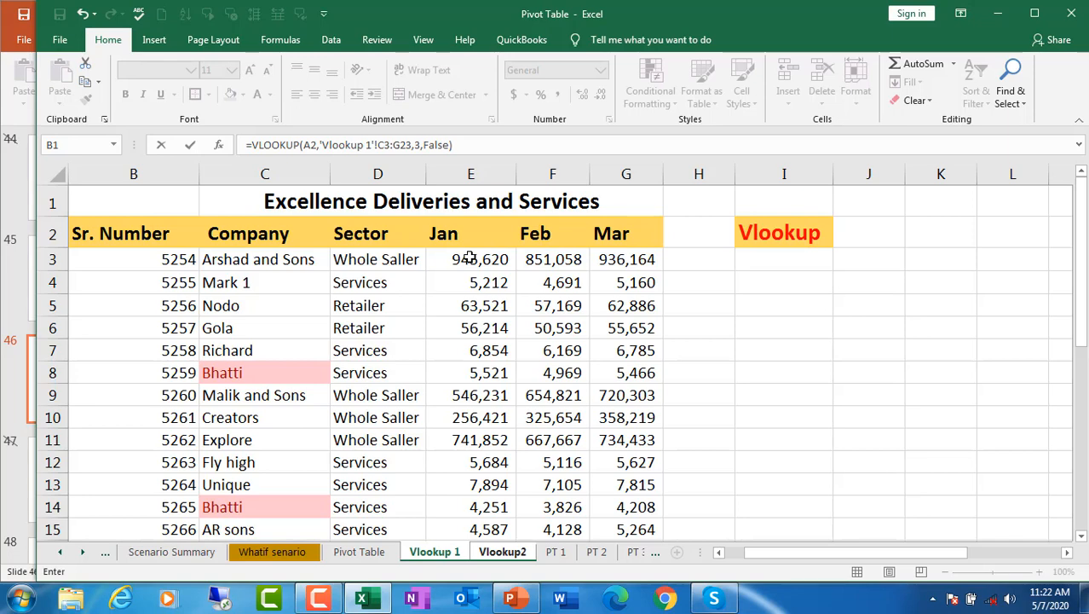
key("Return")
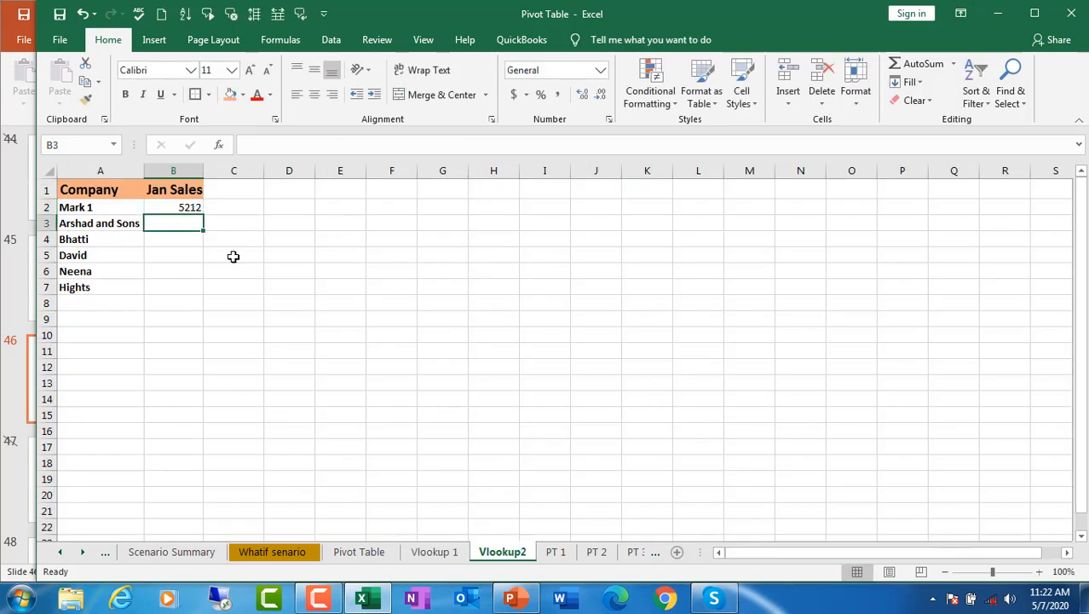
- Fill the B2 formula with its relative table range down to B7
left_click(156, 206)
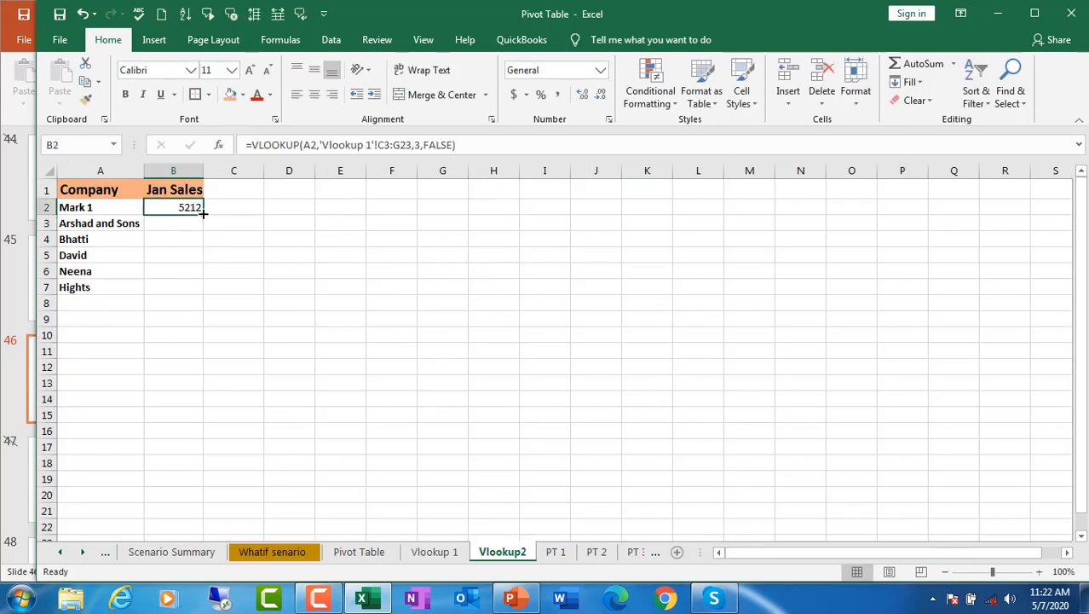
double_click(204, 215)
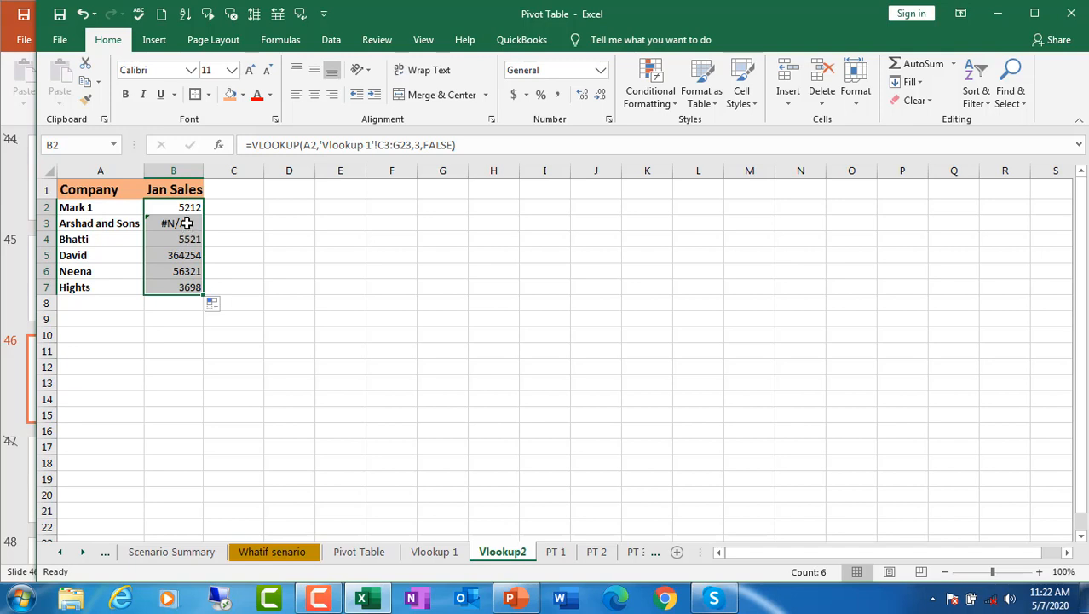
- Make the table range in the B2 formula absolute as $C$3:$G$23
left_click(184, 206)
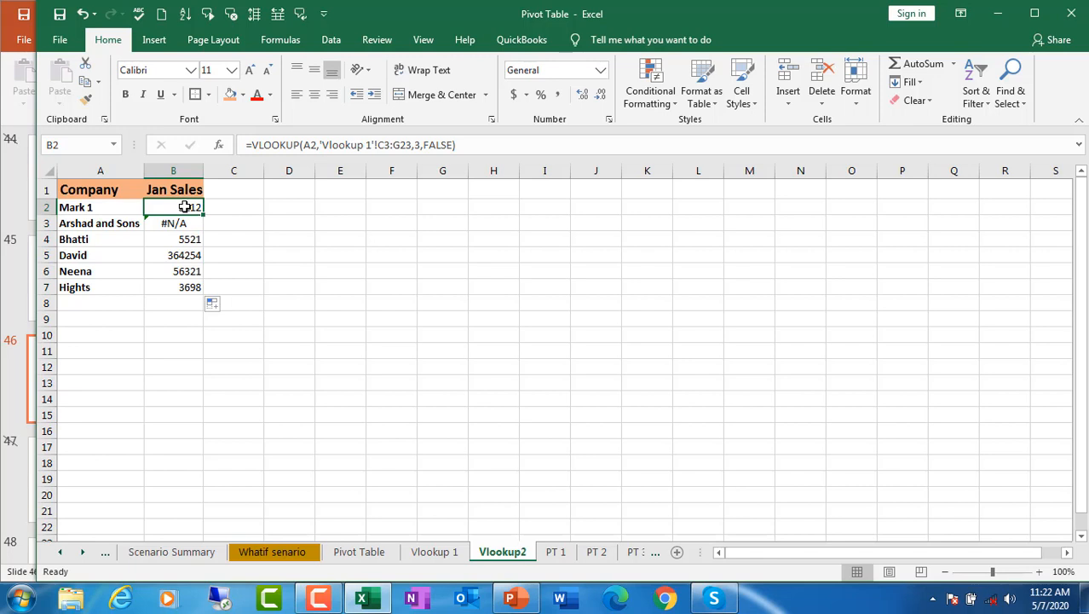
double_click(184, 206)
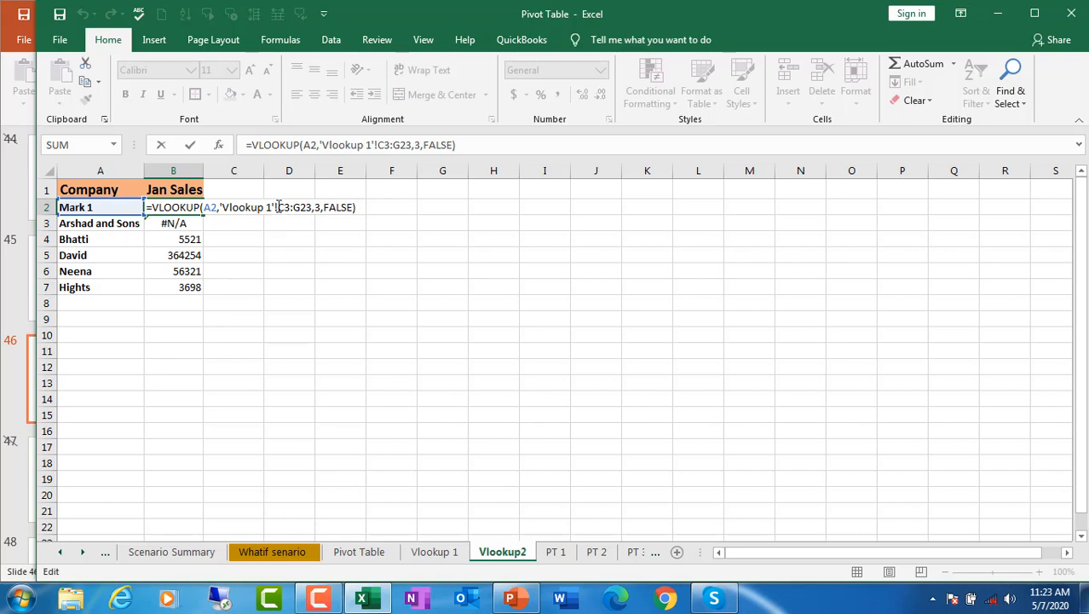
left_click_drag(278, 207, 312, 207)
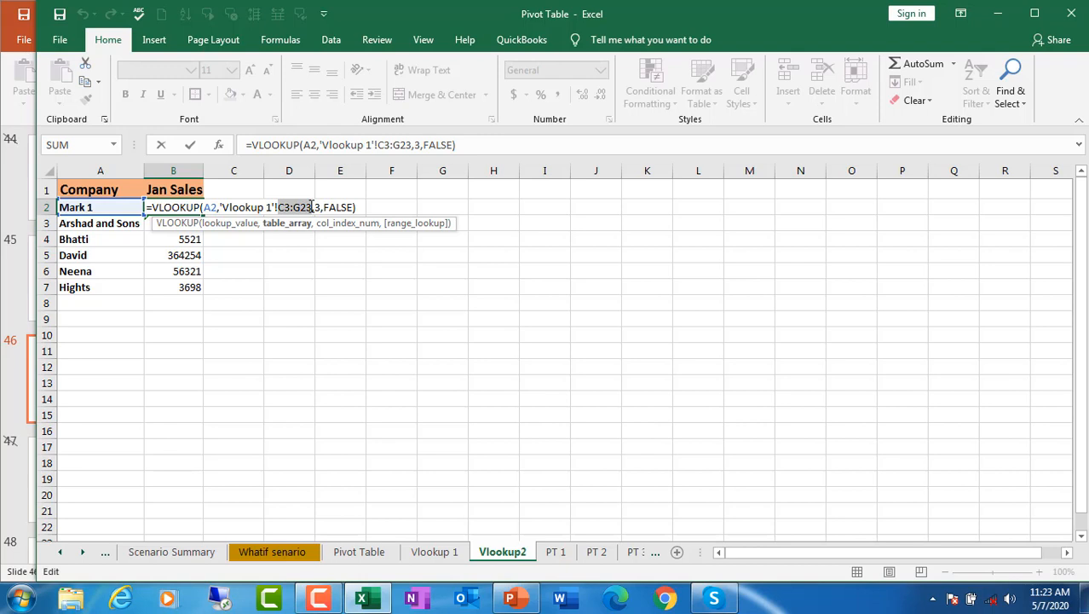
key("F4")
key("Return")
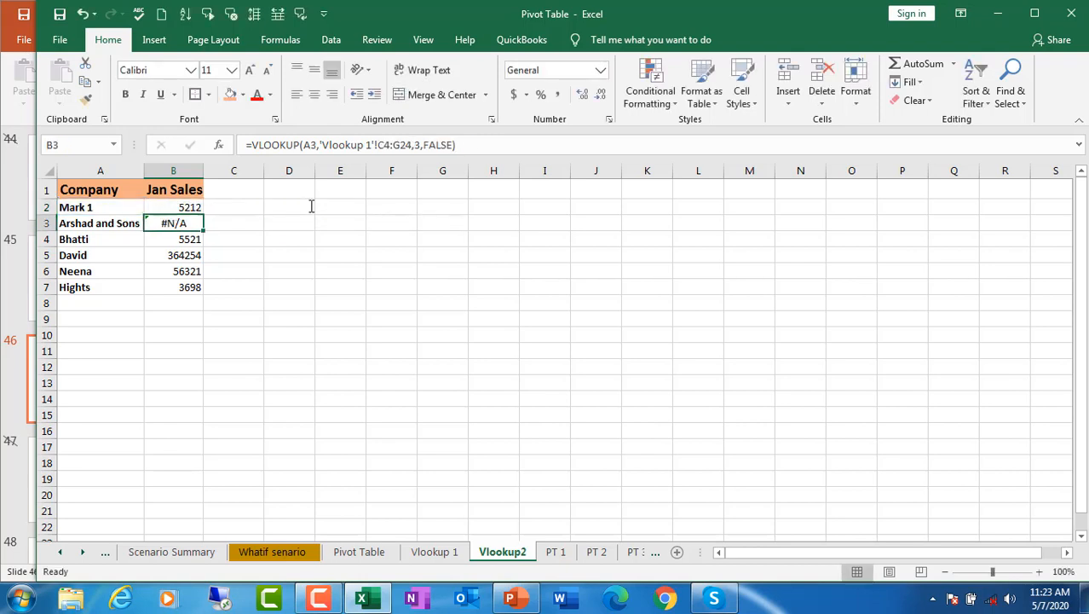
- Copy the absolute-range formula from B2 down to B7 and show the Jan Sales figures with thousands separators and no decimals
left_click(174, 207)
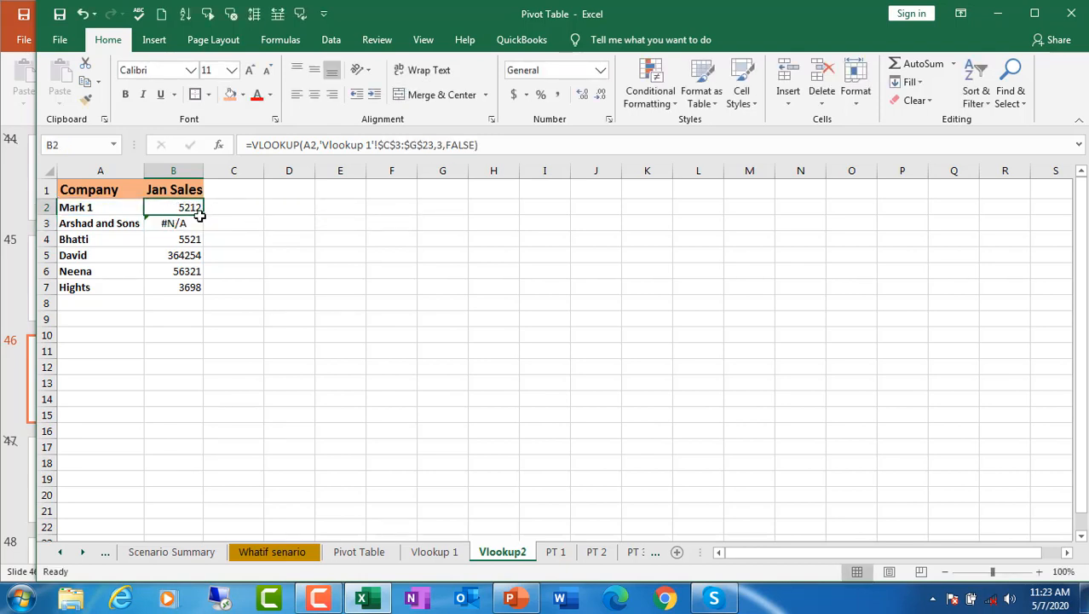
left_click_drag(203, 215, 205, 290)
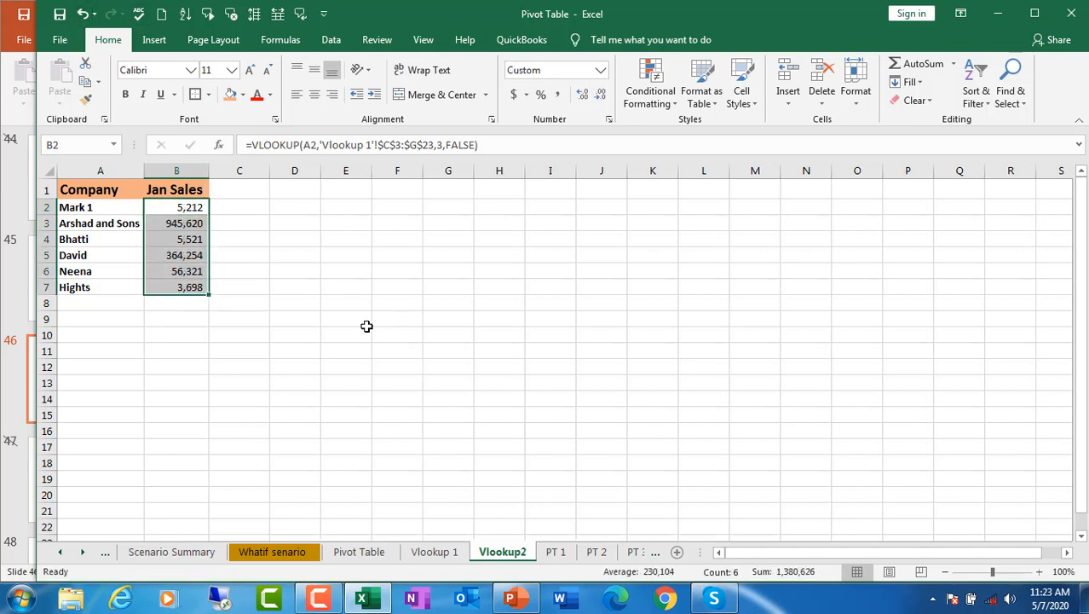
left_click(367, 325)
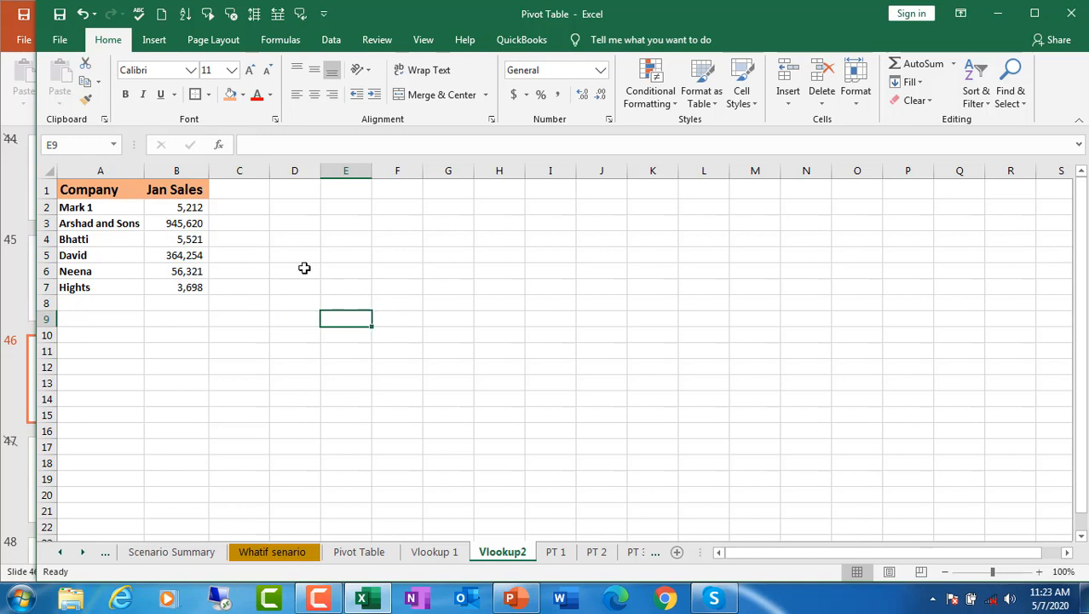
- Add a Rating header in C1 with the same formatting as the neighbouring headers
left_click(238, 191)
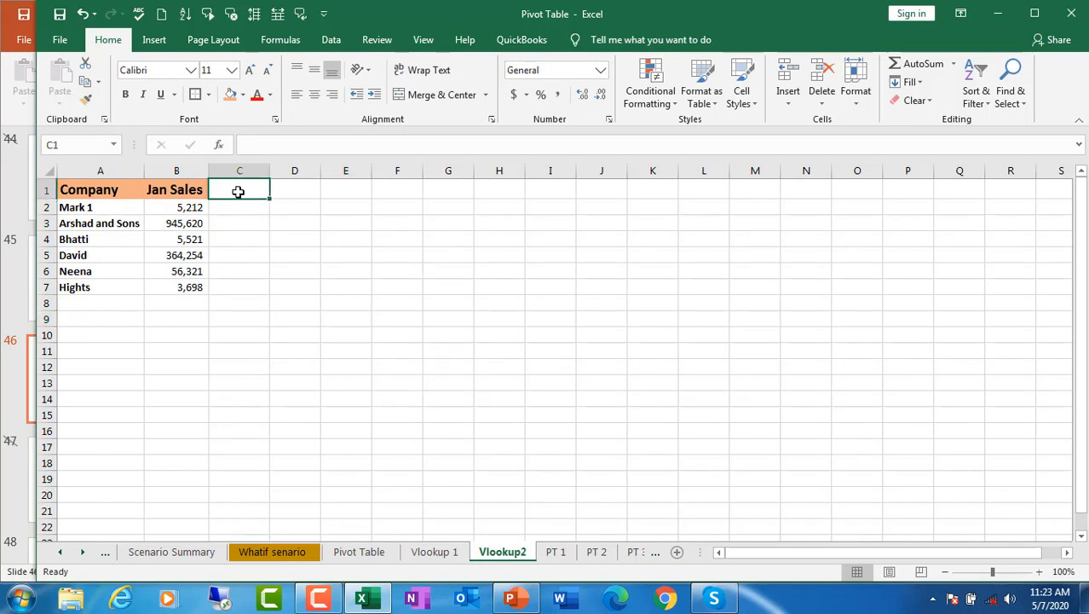
type("Rating")
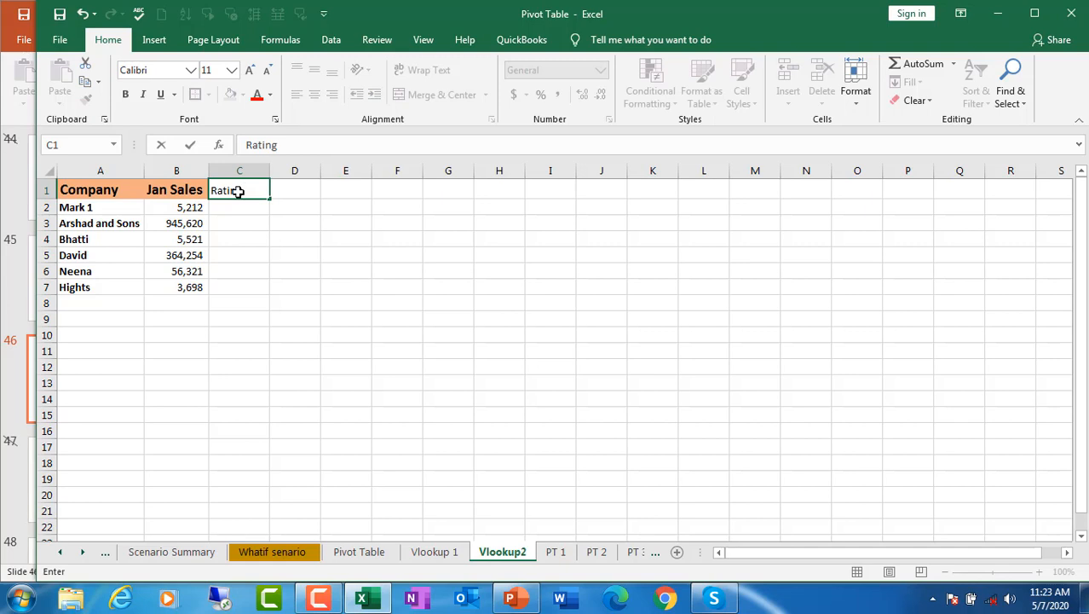
left_click(242, 258)
left_click(237, 209)
left_click(253, 320)
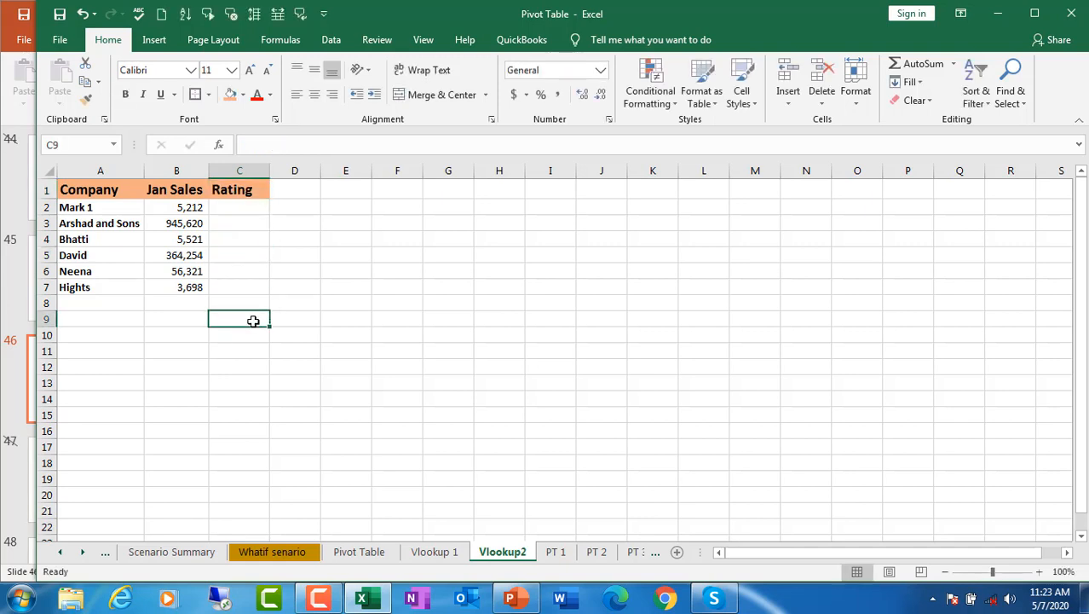
- Start a VLOOKUP formula in C2 under Rating with the company in A2 as the lookup value
left_click(240, 209)
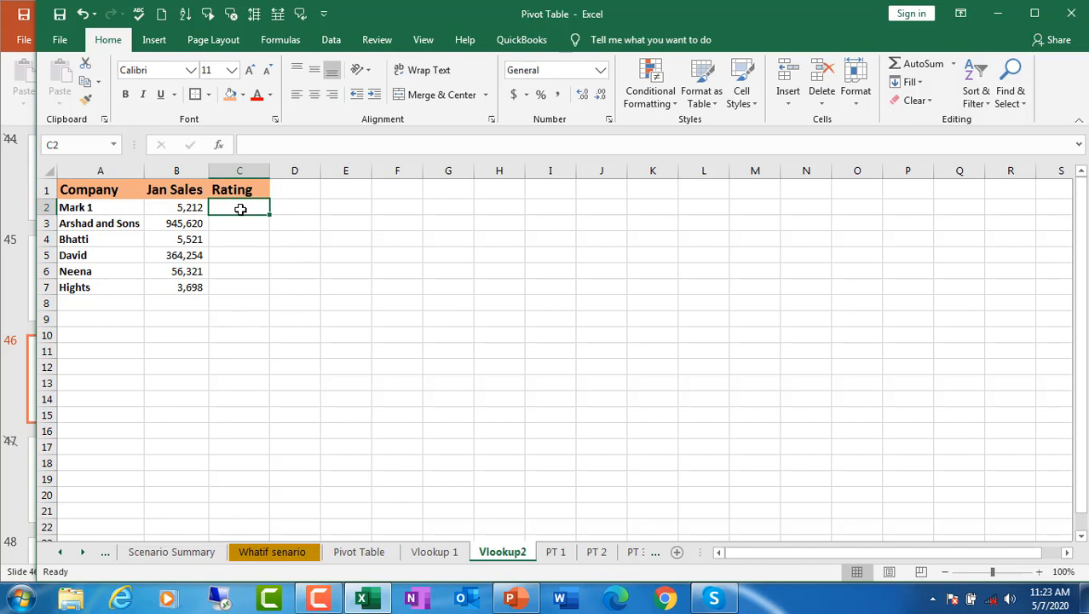
type("=")
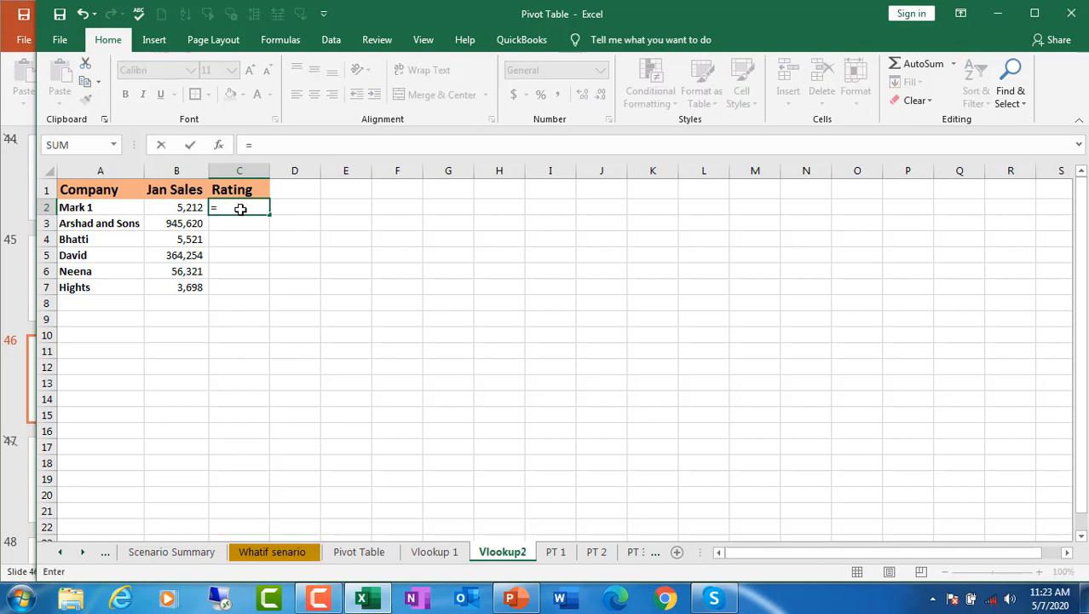
type("vl")
key("Tab")
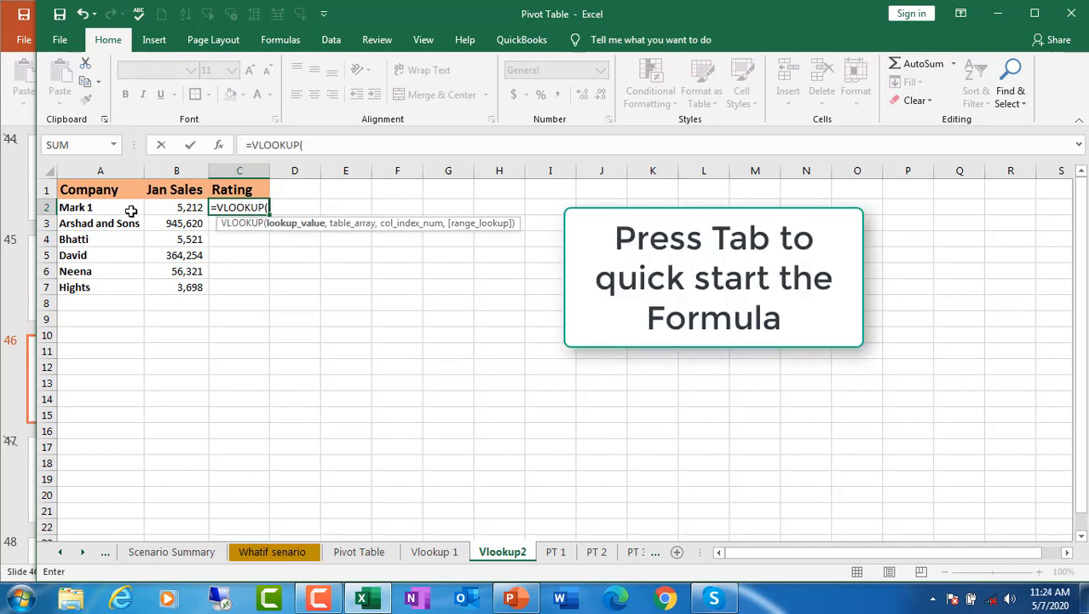
left_click(77, 207)
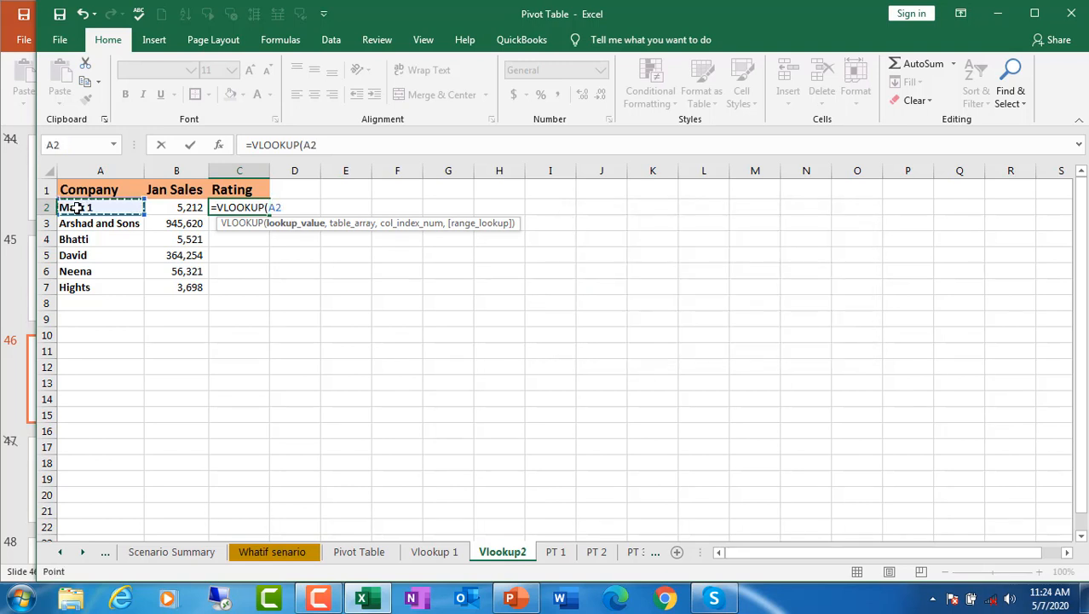
type(",")
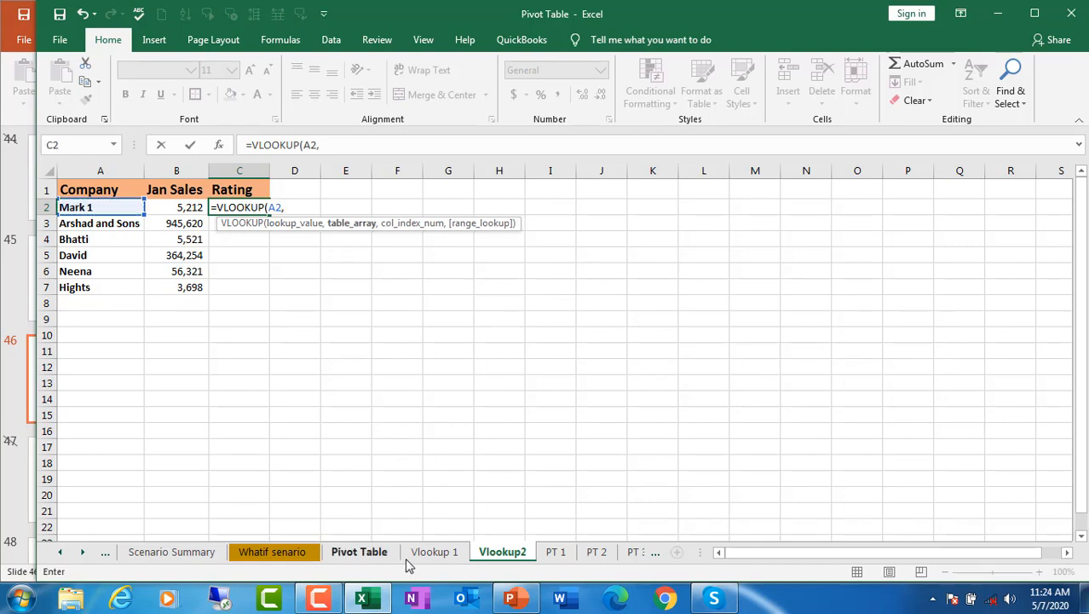
- Set the formula's table array to the company rating table on the Vlookup 1 sheet as the absolute range $P$5:$R$25
left_click(434, 552)
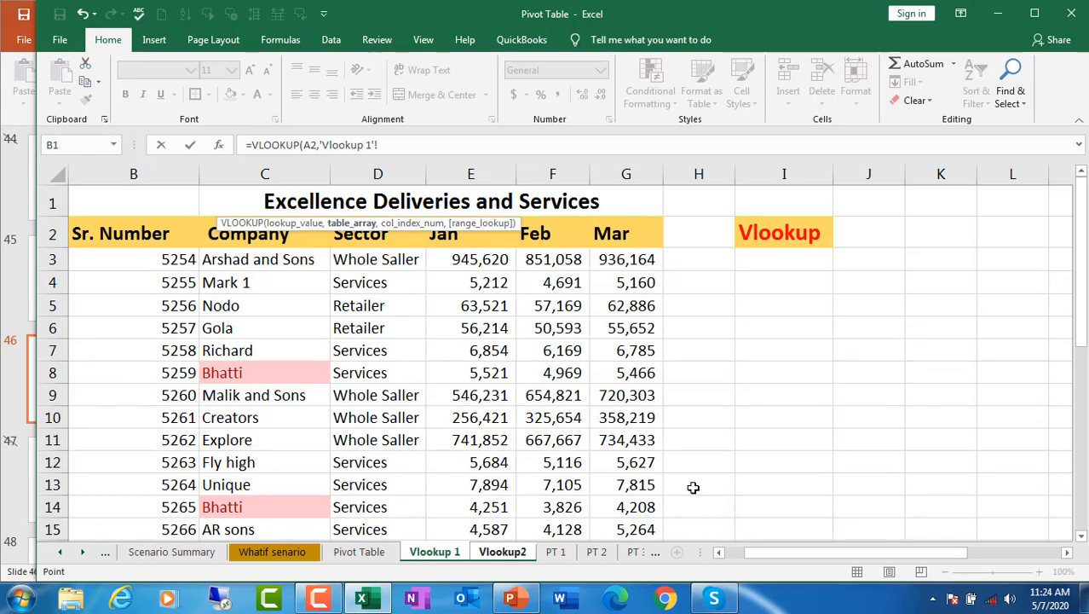
left_click(1068, 553)
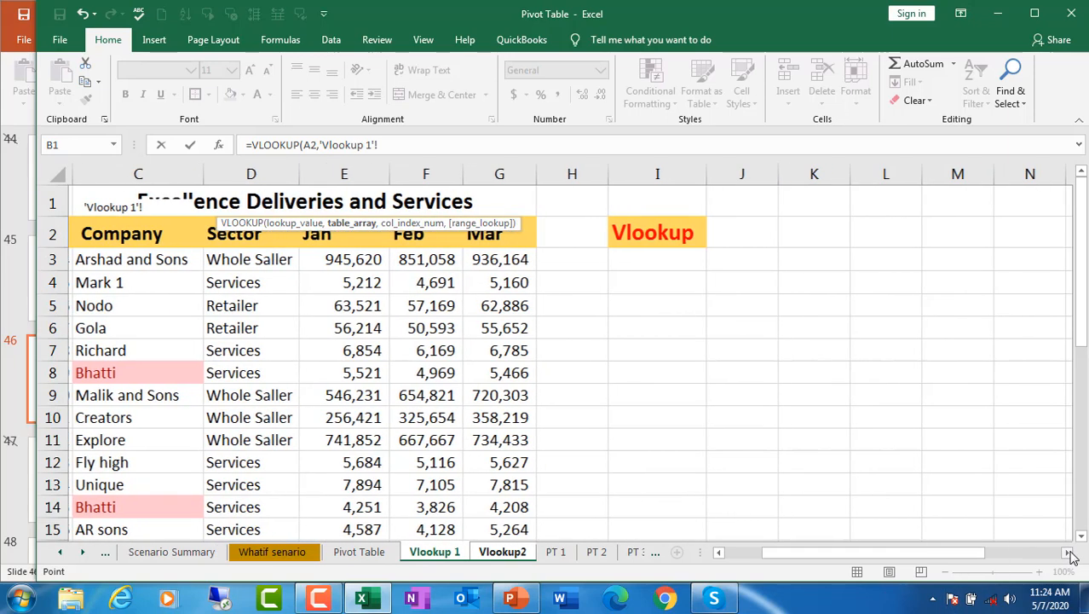
left_click(1072, 555)
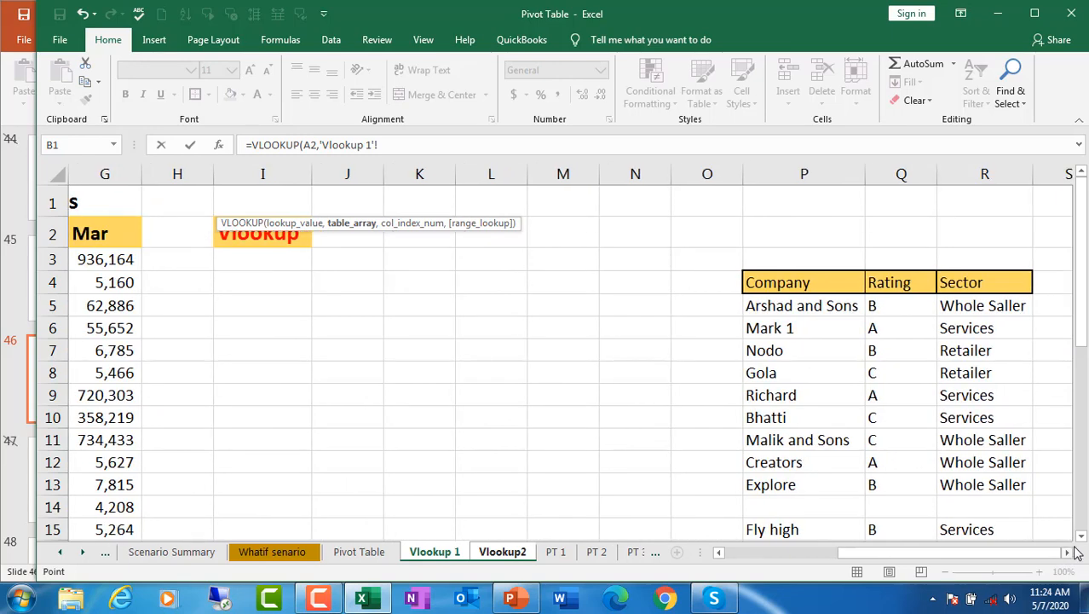
left_click(1083, 538)
left_click(1083, 539)
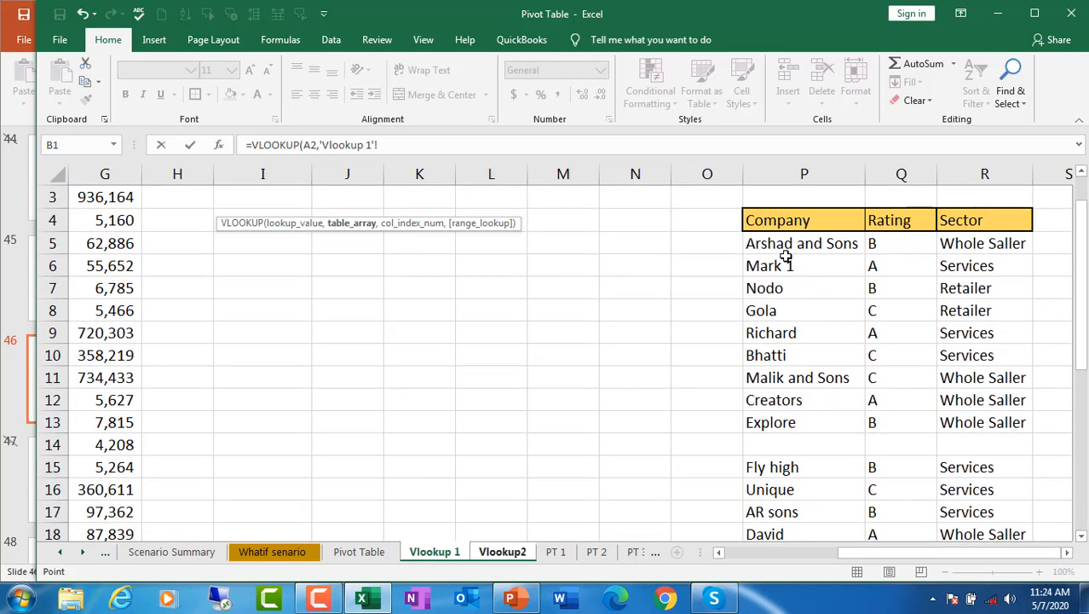
left_click_drag(768, 243, 970, 381)
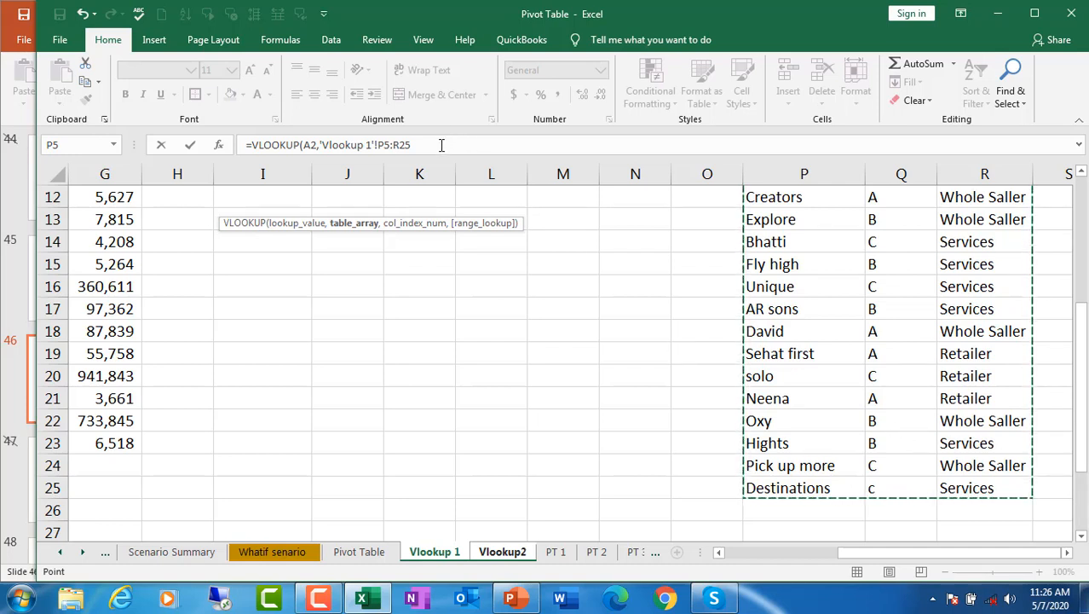
key("F4")
type(",")
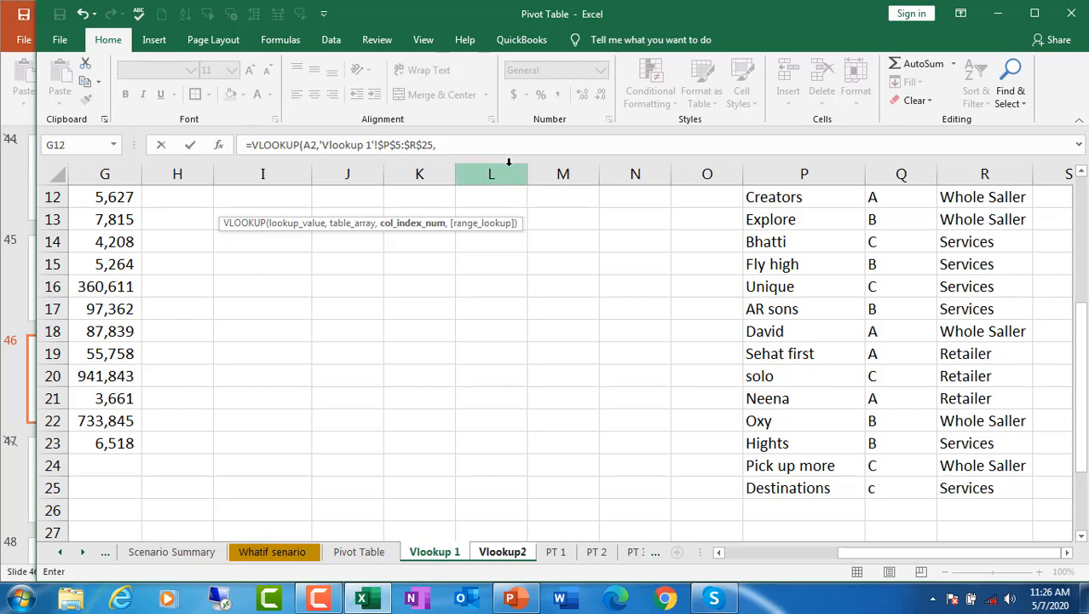
- Complete the C2 lookup formula with column index 2 for Rating and FALSE for an exact match
left_click(1084, 173)
left_click(1083, 173)
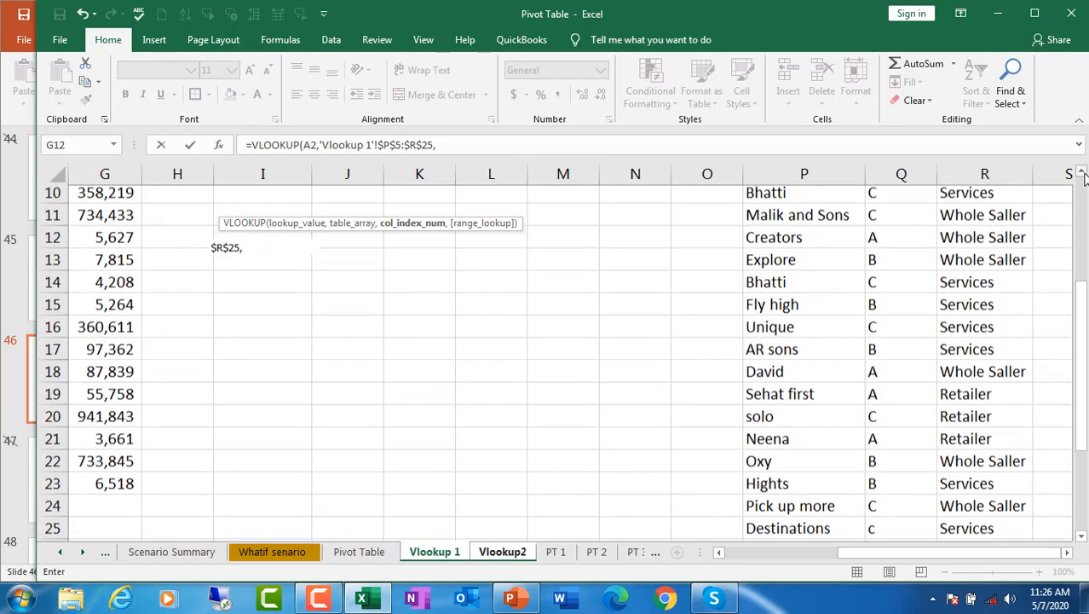
left_click(1084, 173)
left_click(1083, 173)
left_click(1083, 173)
left_click(1083, 173)
left_click(1083, 173)
left_click(1084, 173)
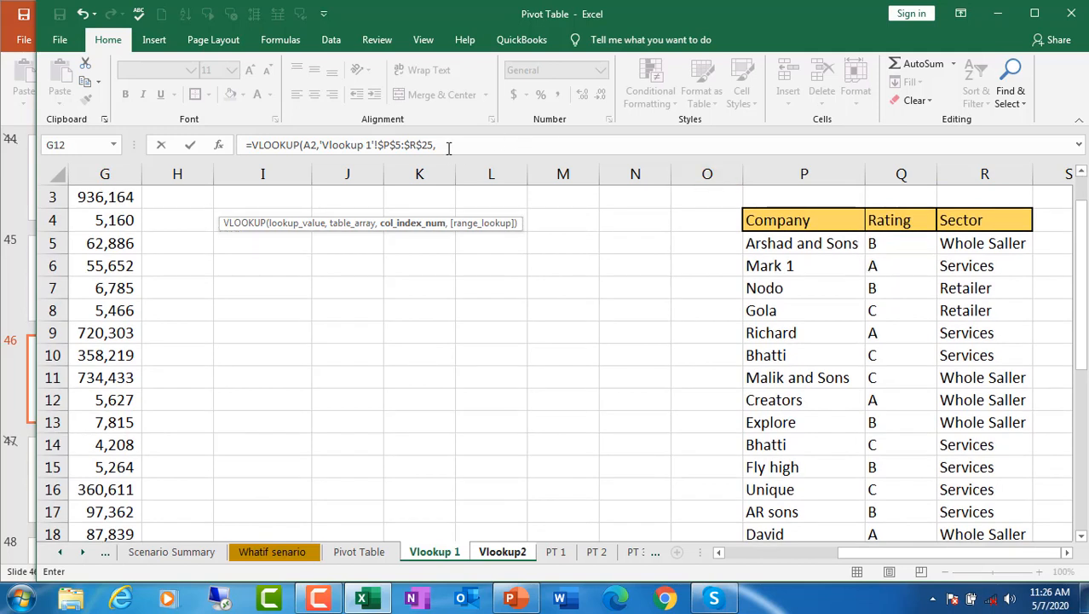
type("2,")
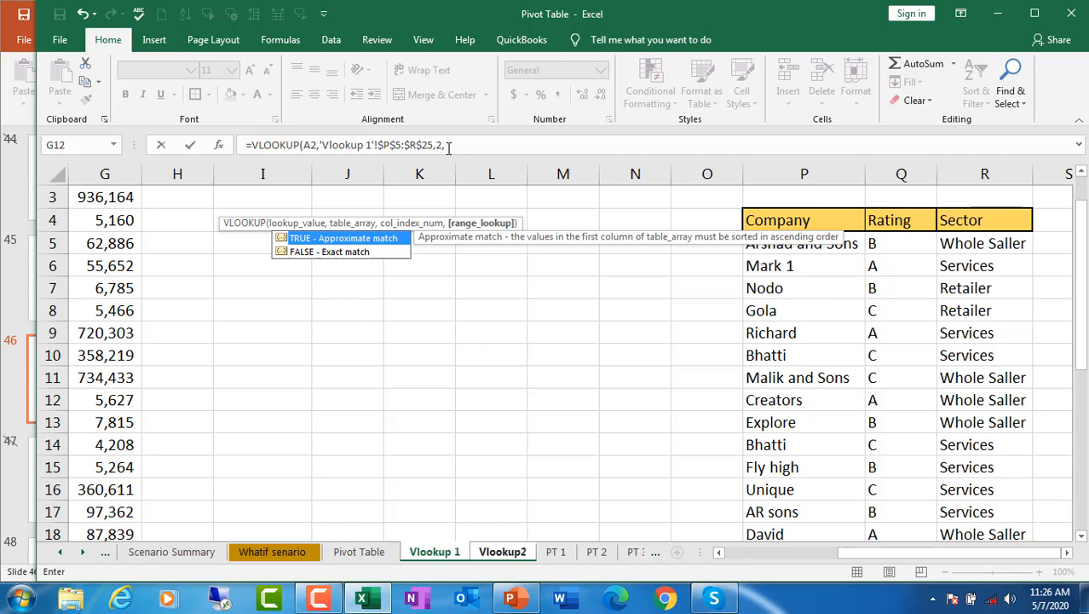
type("false)")
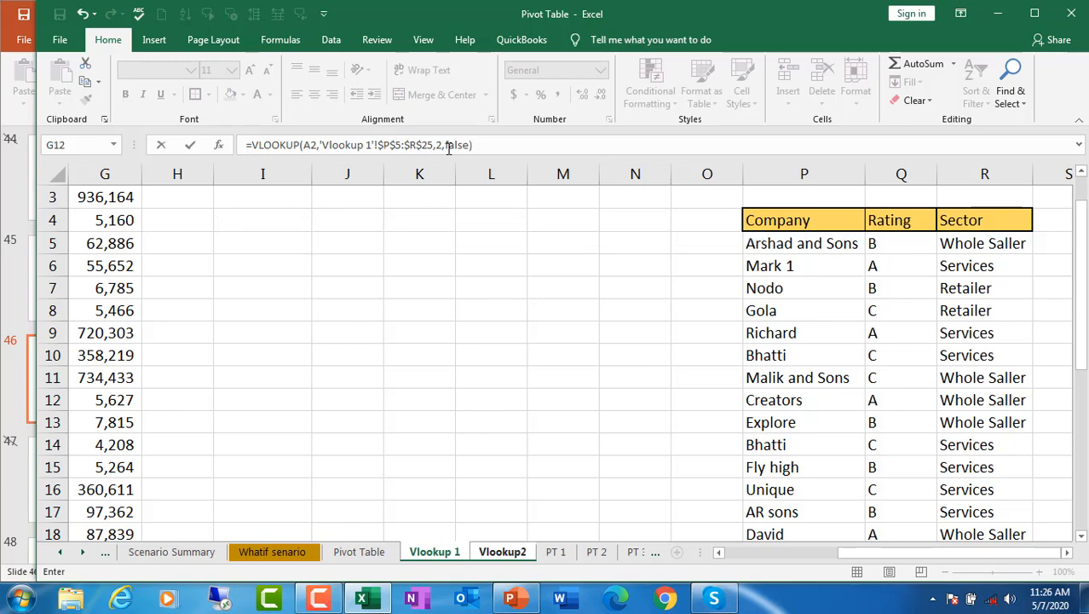
key("Return")
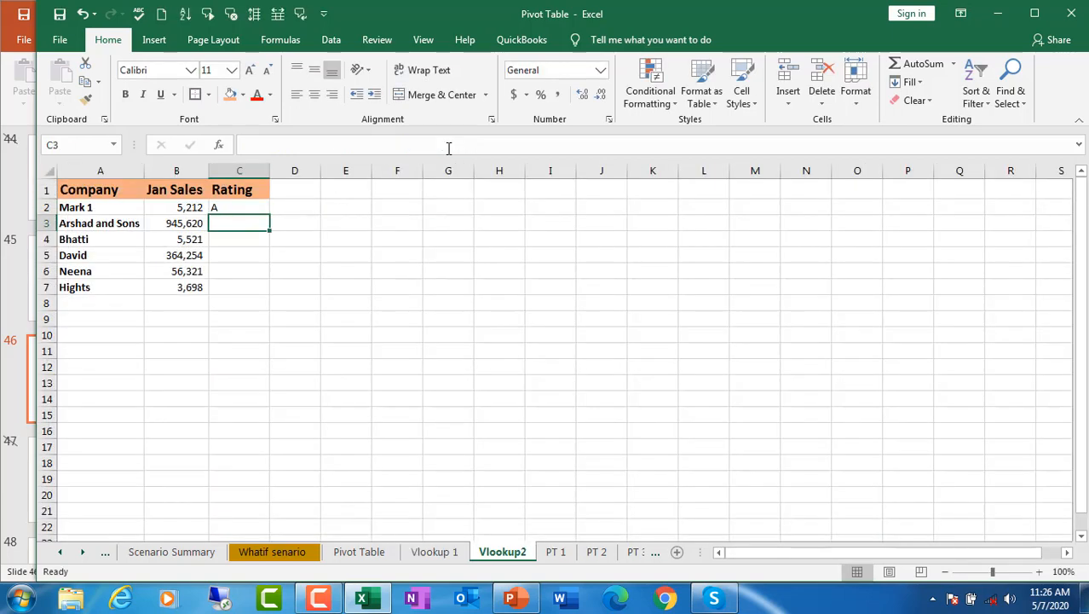
- Fill the Rating formula from C2 down to C7
left_click(226, 207)
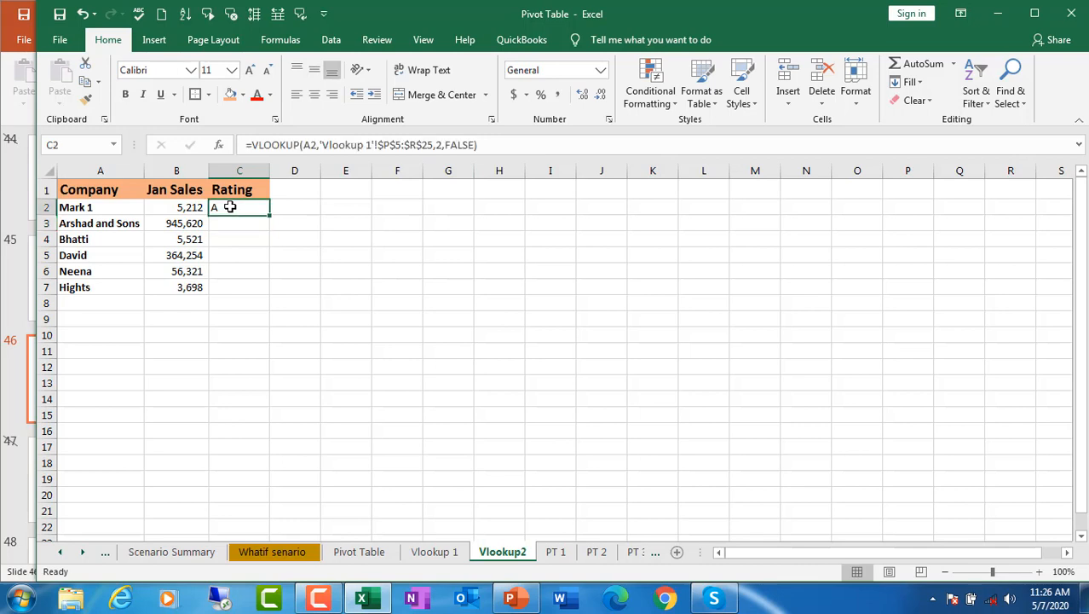
double_click(270, 216)
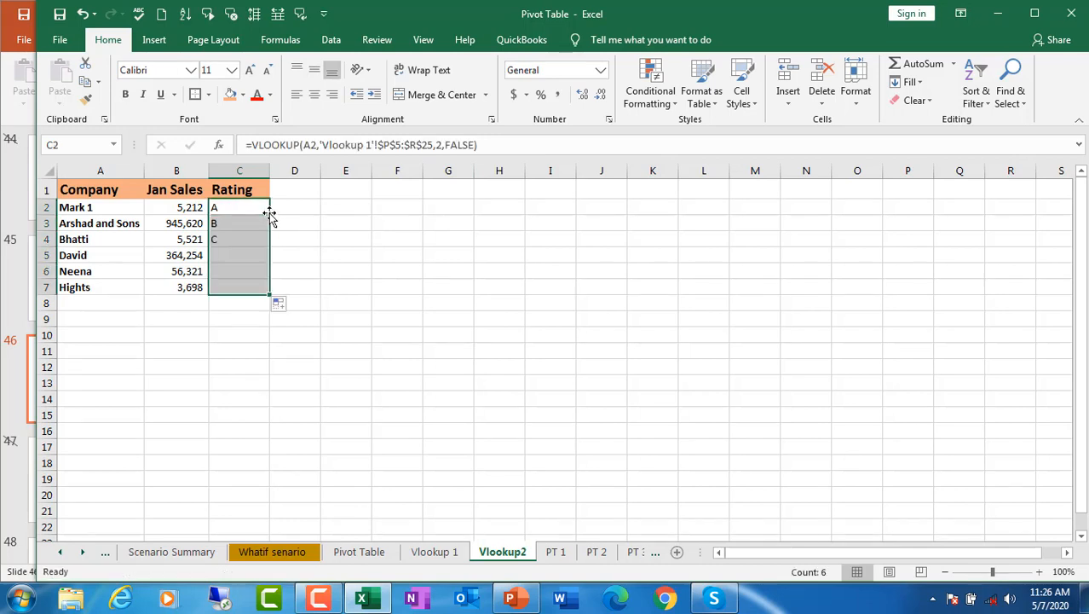